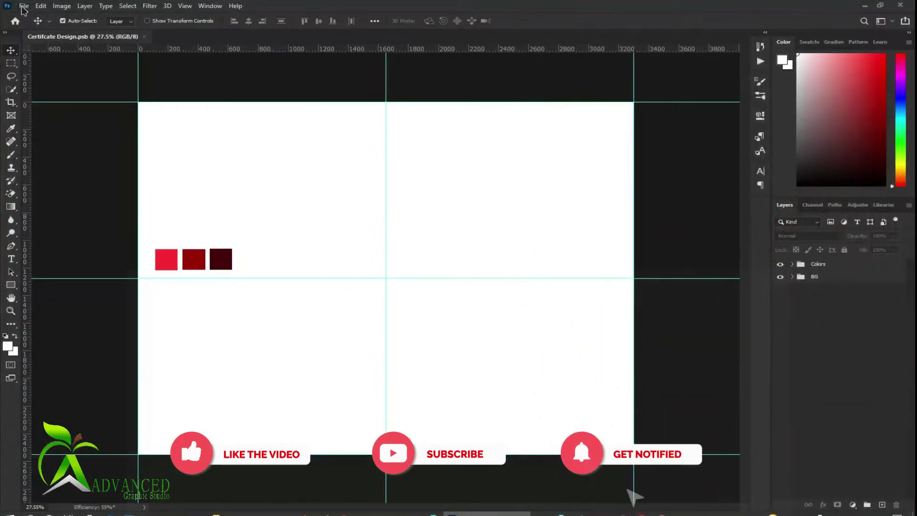
Bring up the New Document settings with the 11 × 8.5 inch, 300 ppi preset
{"action": "left_click", "coordinate": [23, 6]}
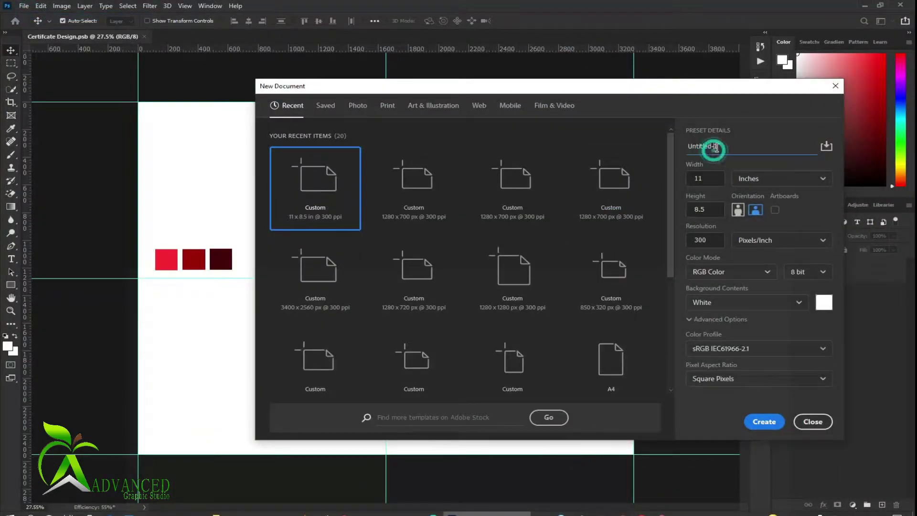
Rename the document preset to 'Certificte Design'
{"action": "left_click", "coordinate": [674, 146]}
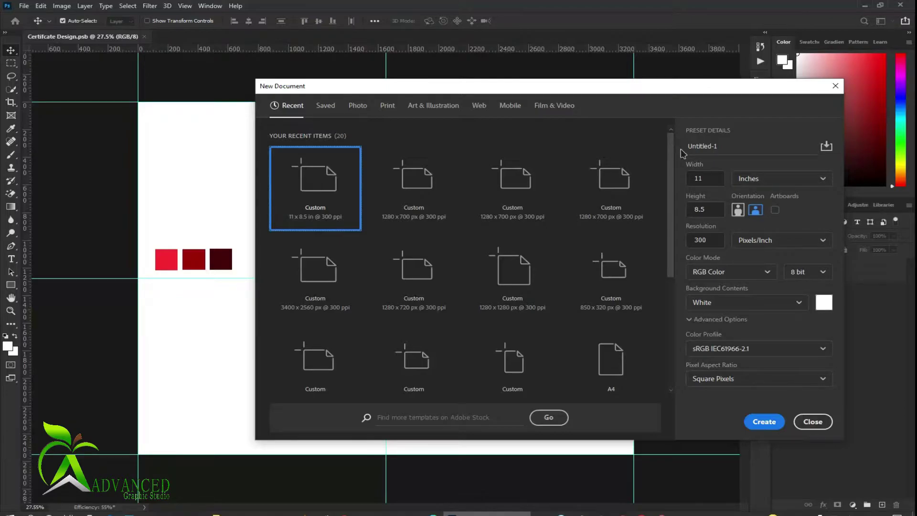
{"action": "left_click_drag", "start_coordinate": [719, 145], "coordinate": [676, 144]}
{"action": "type", "text": "d"}
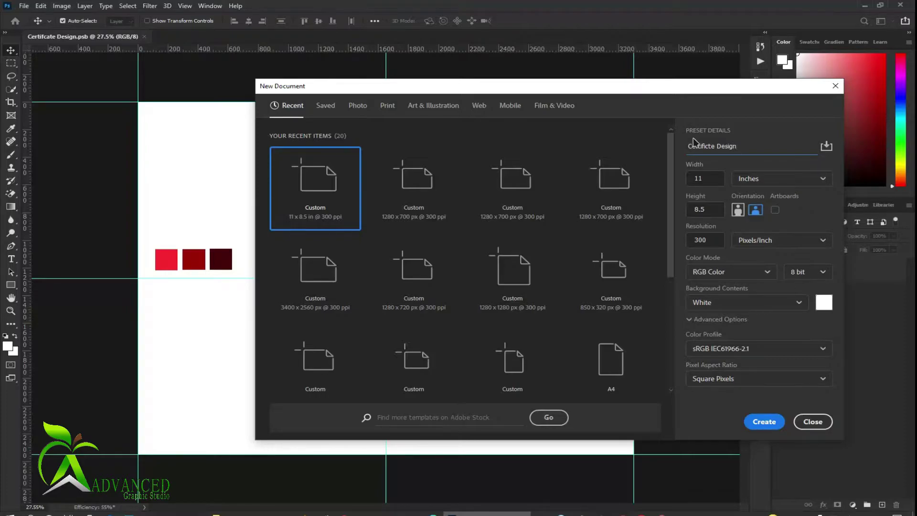
Check the height, resolution and colour mode, then close without creating
{"action": "left_click", "coordinate": [703, 209]}
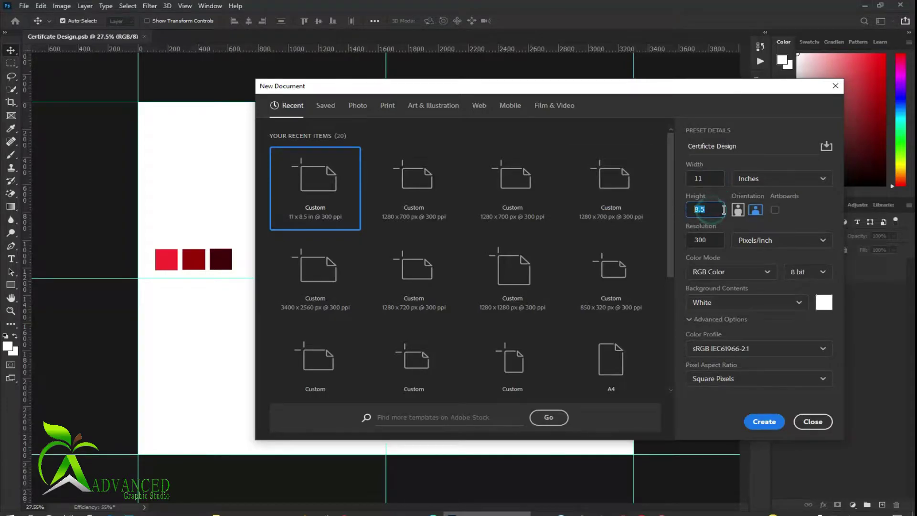
{"action": "left_click", "coordinate": [756, 210]}
{"action": "left_click", "coordinate": [709, 240]}
{"action": "left_click", "coordinate": [743, 277]}
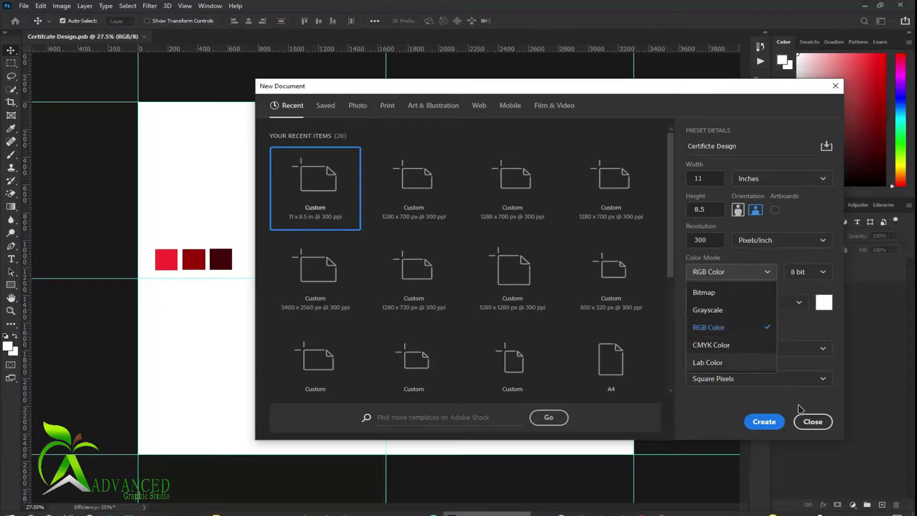
{"action": "left_click", "coordinate": [812, 421]}
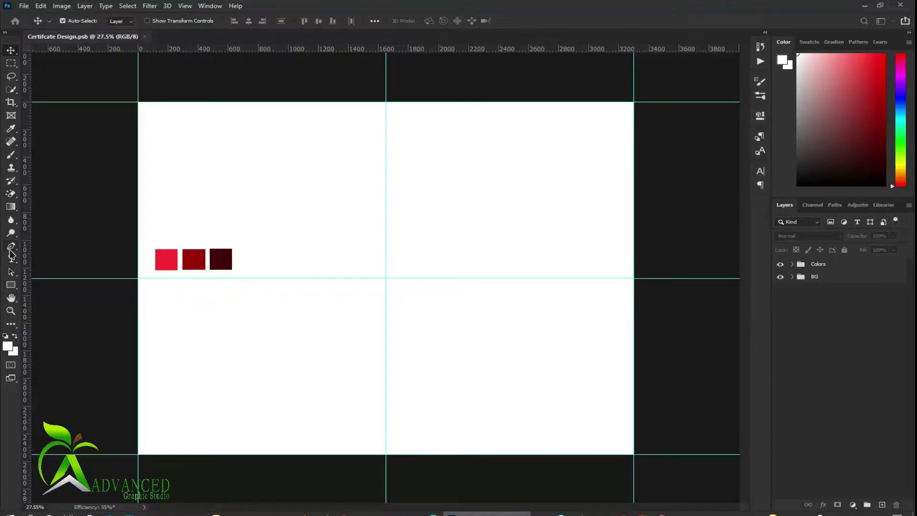
Draw a closed V shape from the top corners down to the centre guide
{"action": "left_click_drag", "start_coordinate": [10, 251], "coordinate": [72, 245]}
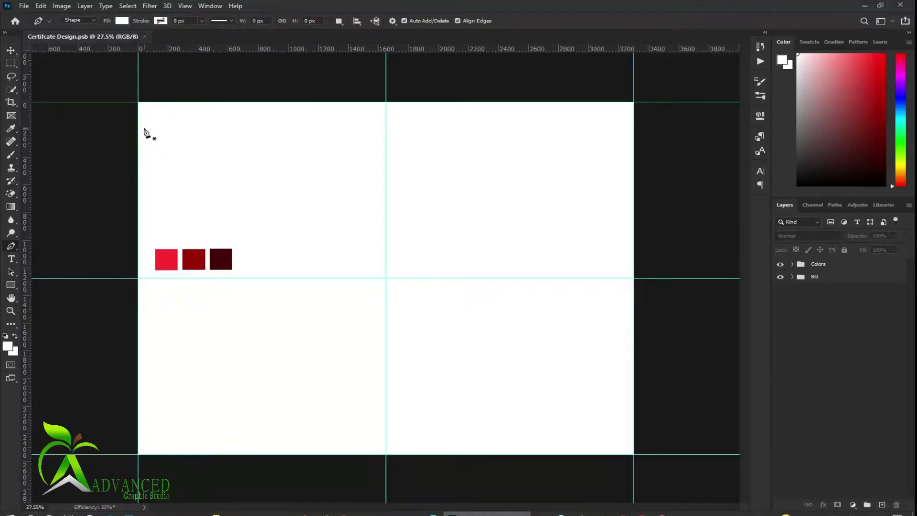
{"action": "left_click", "coordinate": [138, 102]}
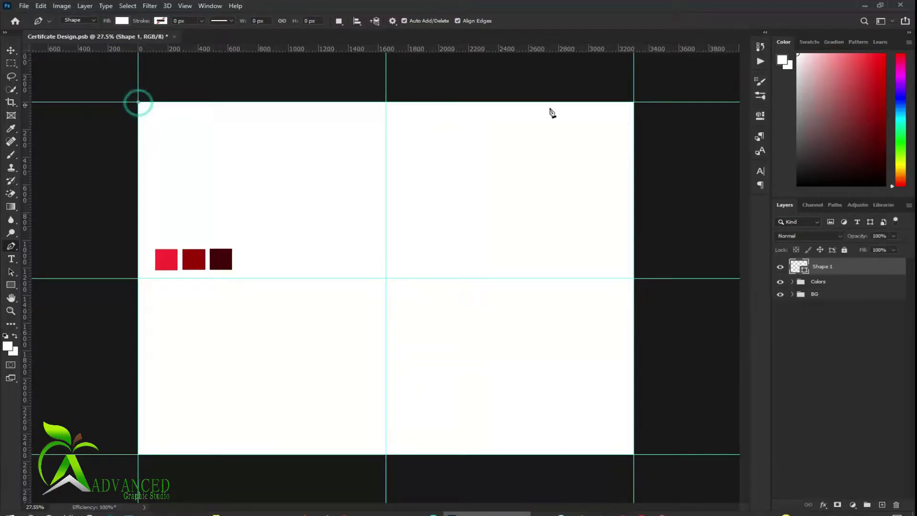
{"action": "left_click", "coordinate": [634, 102]}
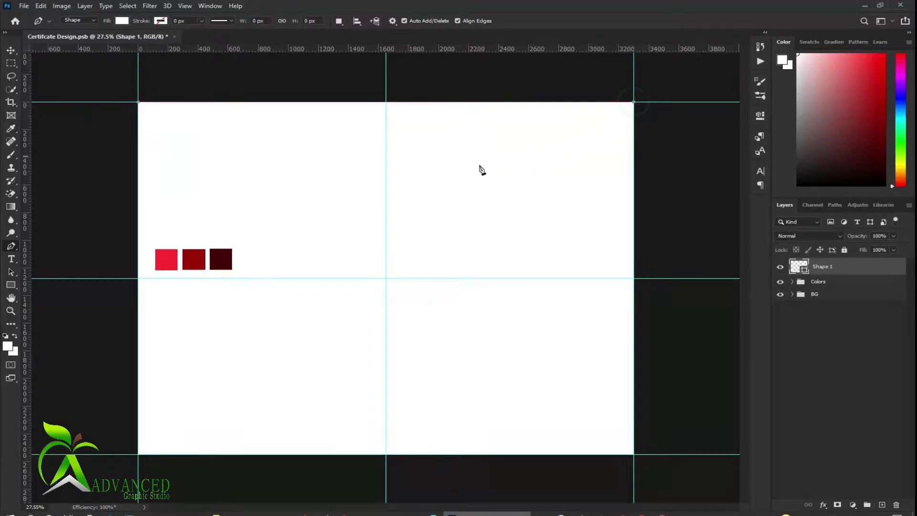
{"action": "left_click", "coordinate": [386, 170]}
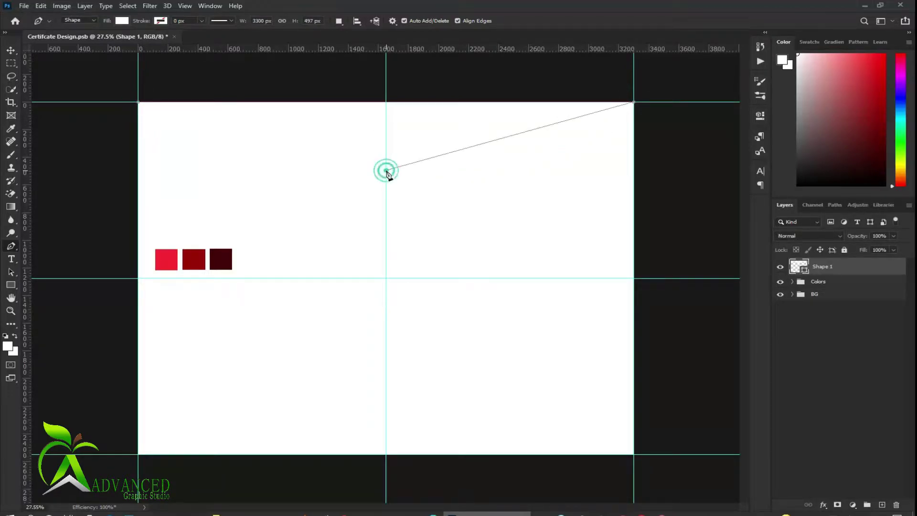
{"action": "left_click", "coordinate": [139, 102]}
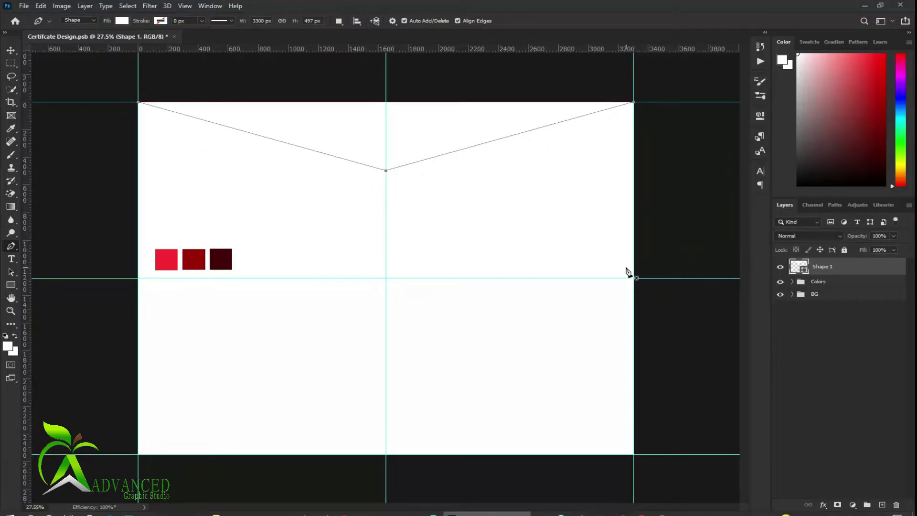
Fill the V banner shape with dark maroon
{"action": "key", "text": "v"}
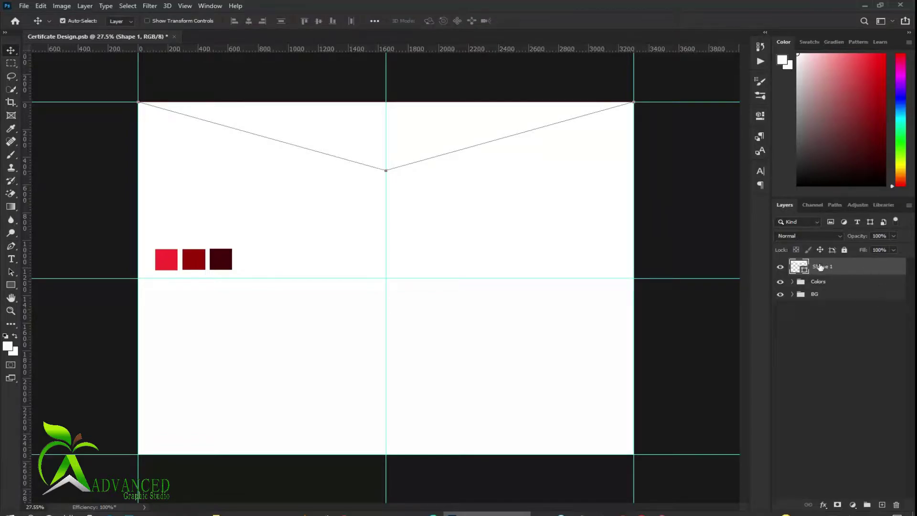
{"action": "right_click", "coordinate": [815, 272]}
{"action": "left_click", "coordinate": [683, 104]}
{"action": "left_click", "coordinate": [12, 246]}
{"action": "left_click", "coordinate": [121, 21]}
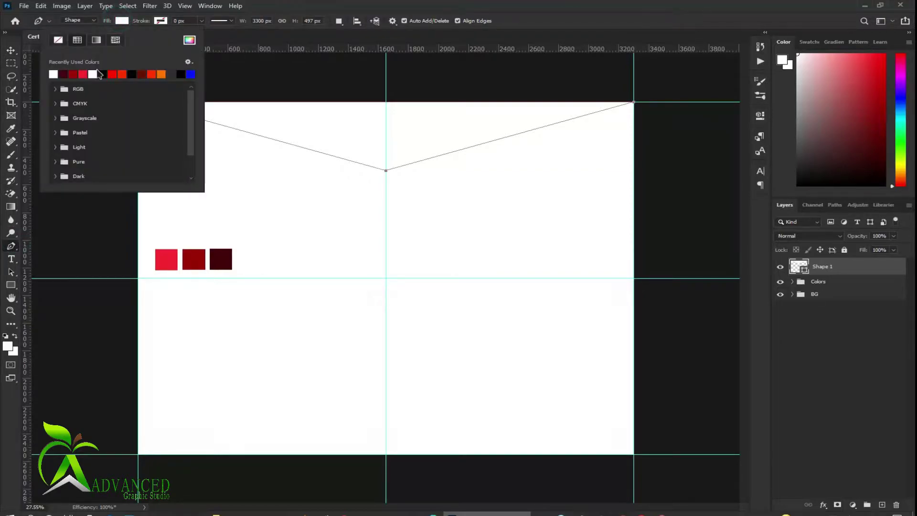
{"action": "left_click", "coordinate": [63, 74]}
{"action": "left_click", "coordinate": [32, 70]}
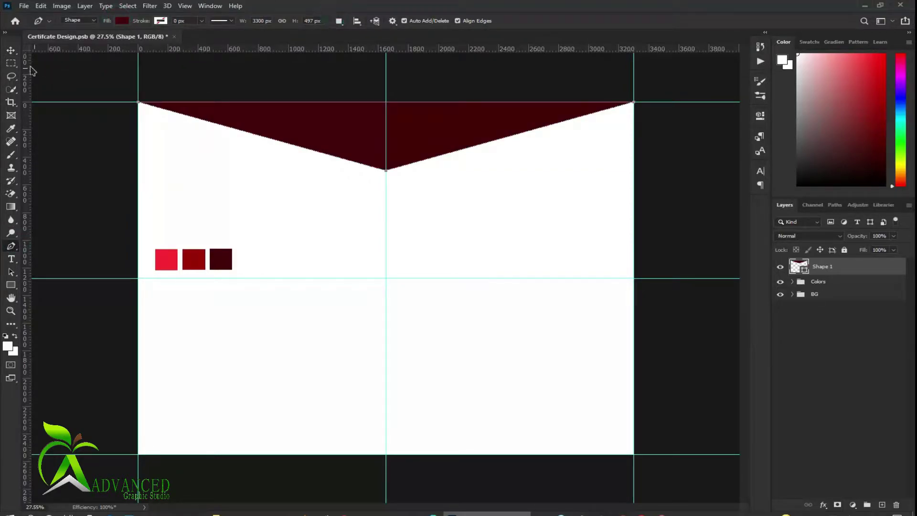
{"action": "left_click", "coordinate": [11, 50]}
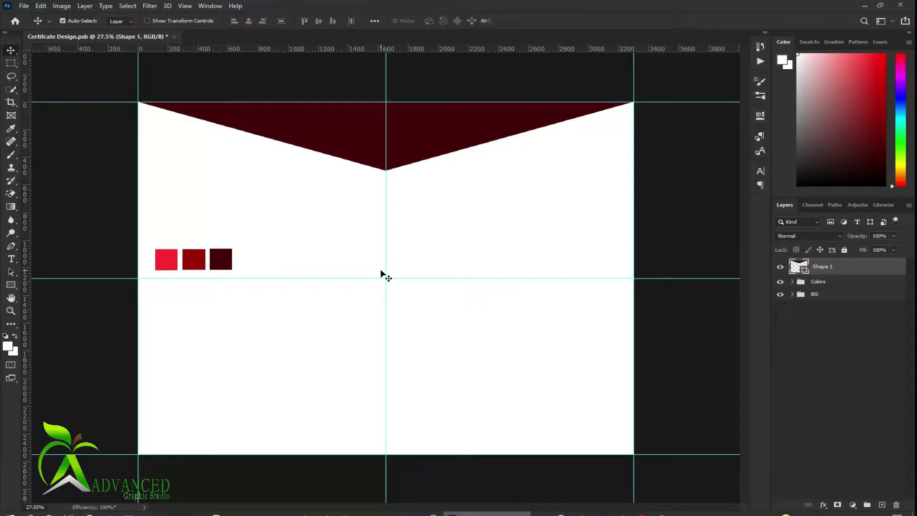
Give the Shape 1 banner a gold stroke of about 27 px
{"action": "right_click", "coordinate": [830, 266]}
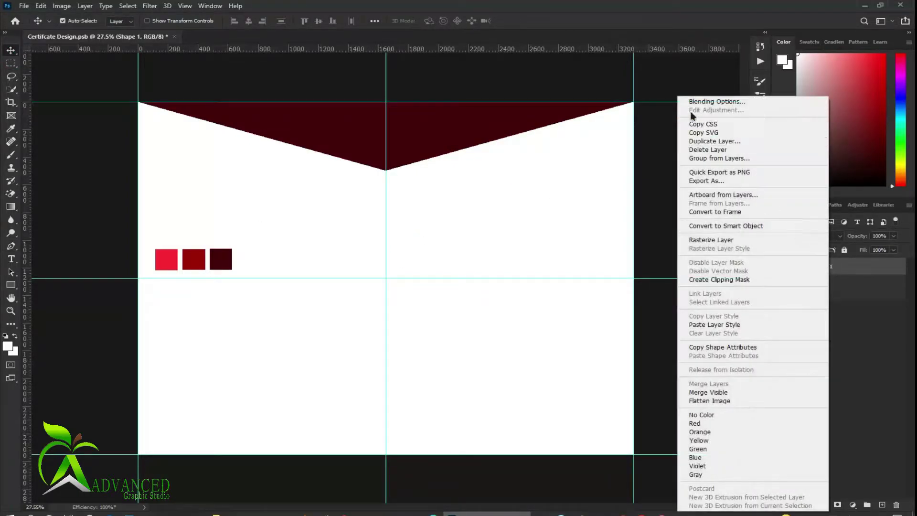
{"action": "left_click", "coordinate": [693, 101]}
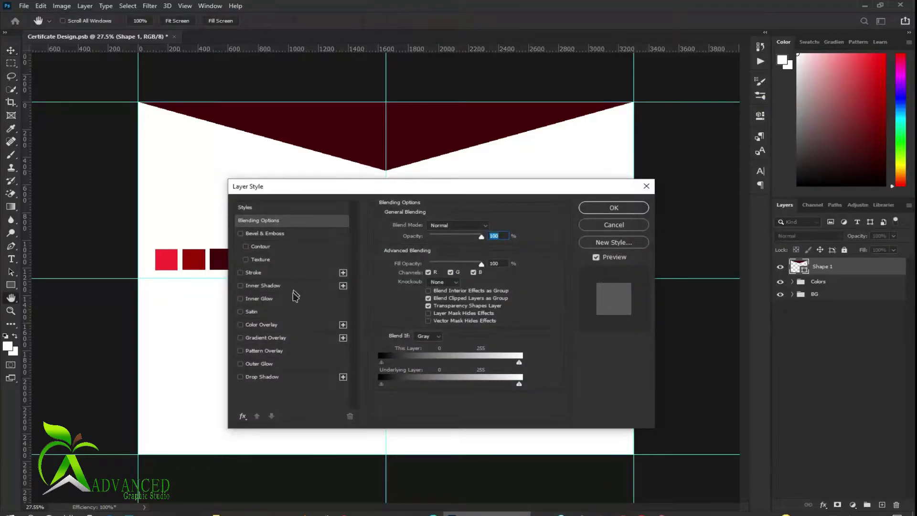
{"action": "left_click", "coordinate": [250, 274]}
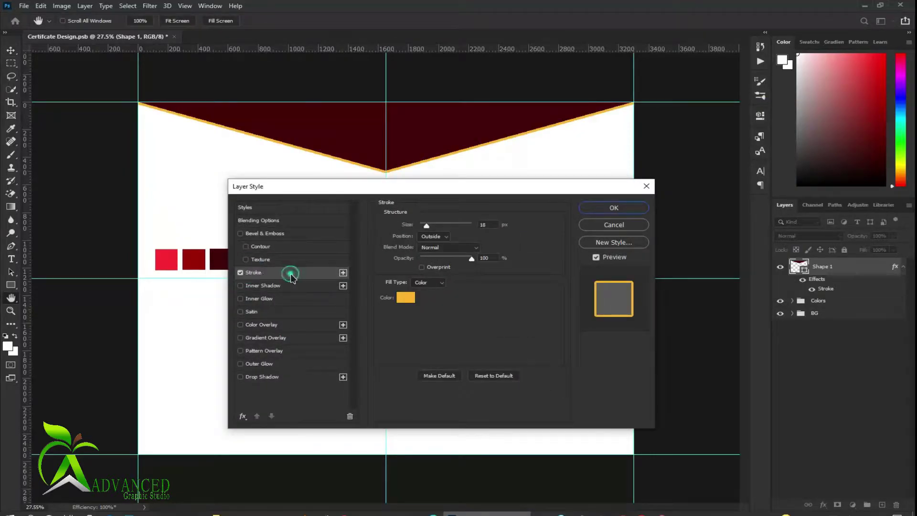
{"action": "left_click_drag", "start_coordinate": [426, 228], "coordinate": [431, 227]}
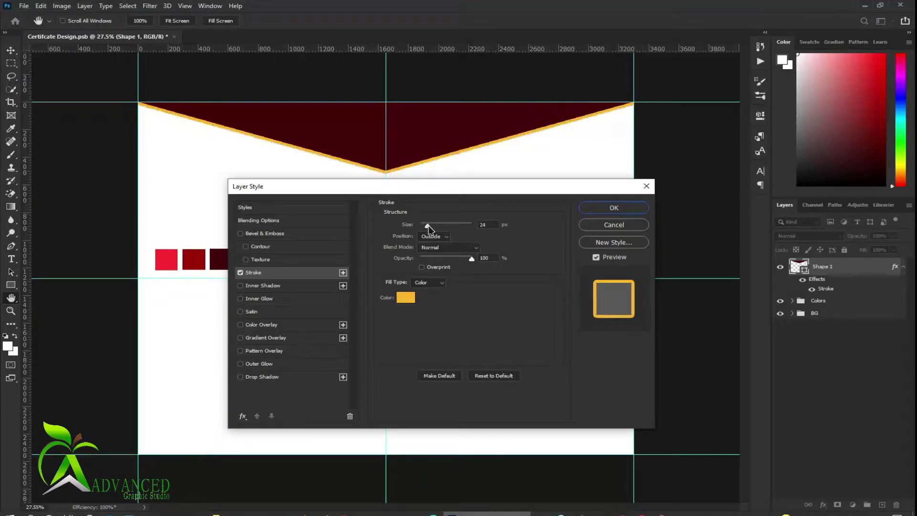
{"action": "left_click", "coordinate": [610, 209]}
{"action": "left_click", "coordinate": [856, 366]}
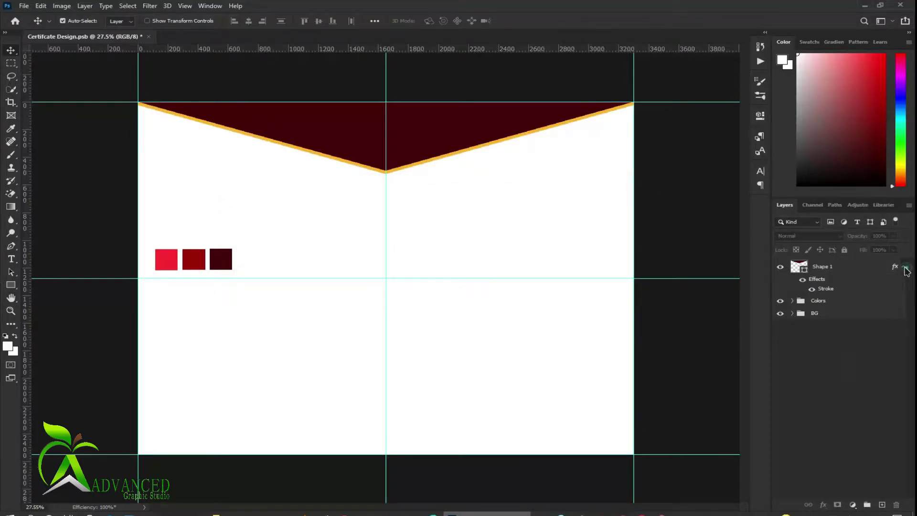
{"action": "left_click", "coordinate": [904, 266]}
{"action": "left_click", "coordinate": [847, 269]}
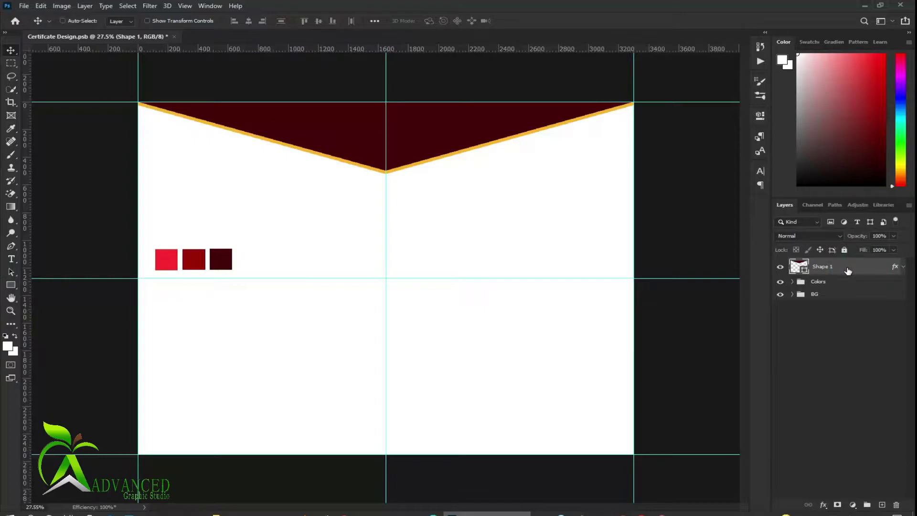
Duplicate the banner, scale the copy to 135%, and place it beneath the original
{"action": "key", "text": "ctrl+j"}
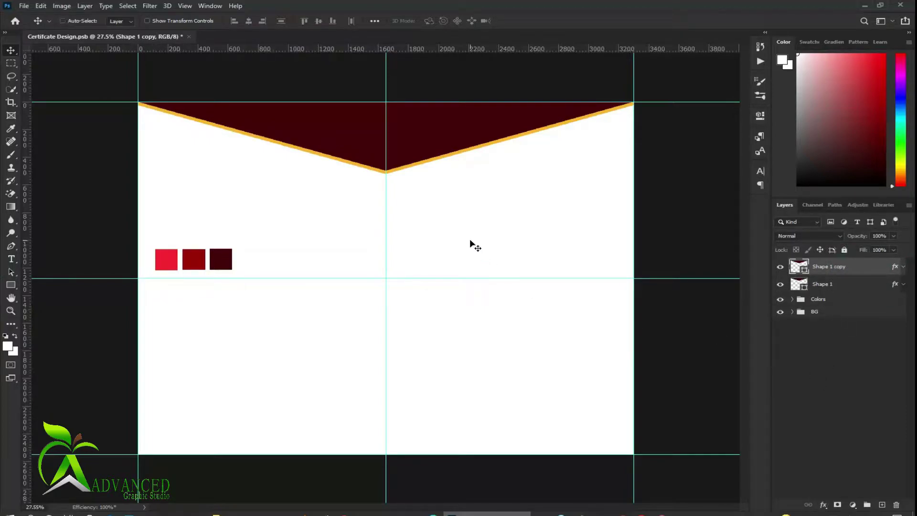
{"action": "key", "text": "ctrl+t"}
{"action": "left_click_drag", "start_coordinate": [387, 170], "coordinate": [393, 184]}
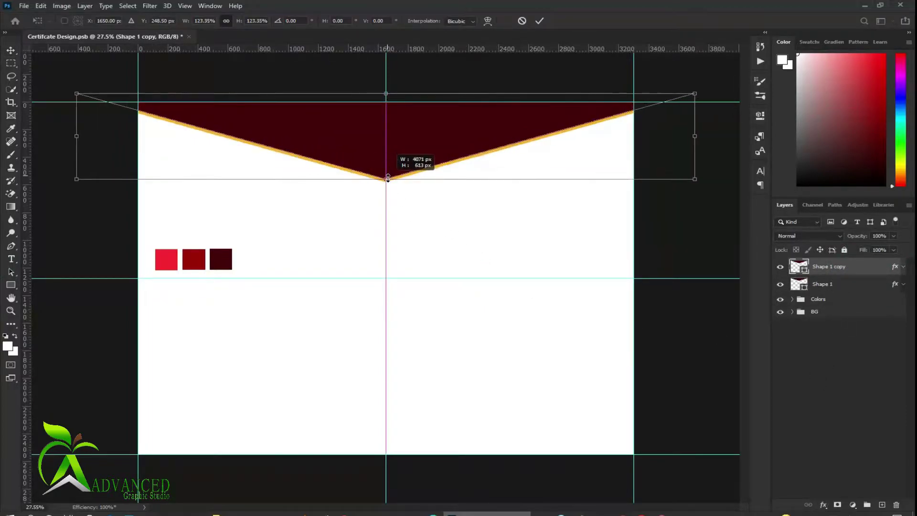
{"action": "left_click", "coordinate": [539, 20]}
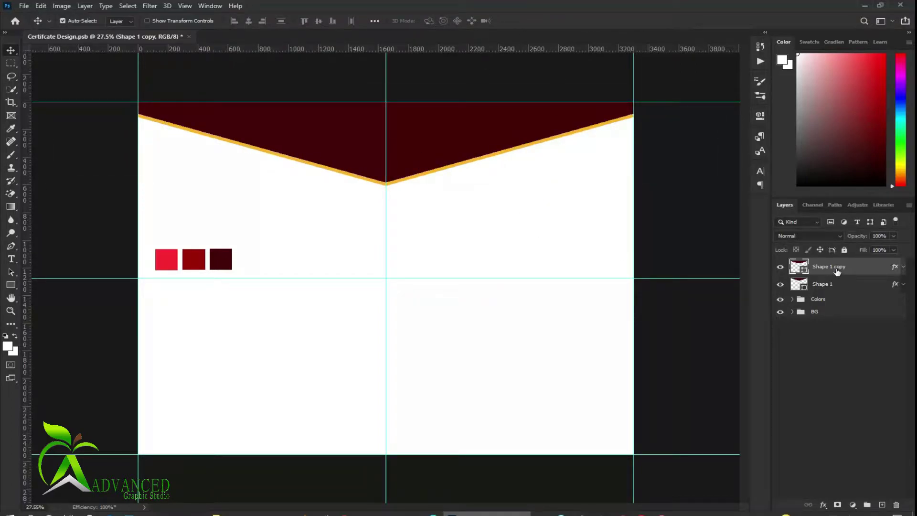
{"action": "left_click_drag", "start_coordinate": [837, 272], "coordinate": [836, 289]}
{"action": "left_click", "coordinate": [838, 383]}
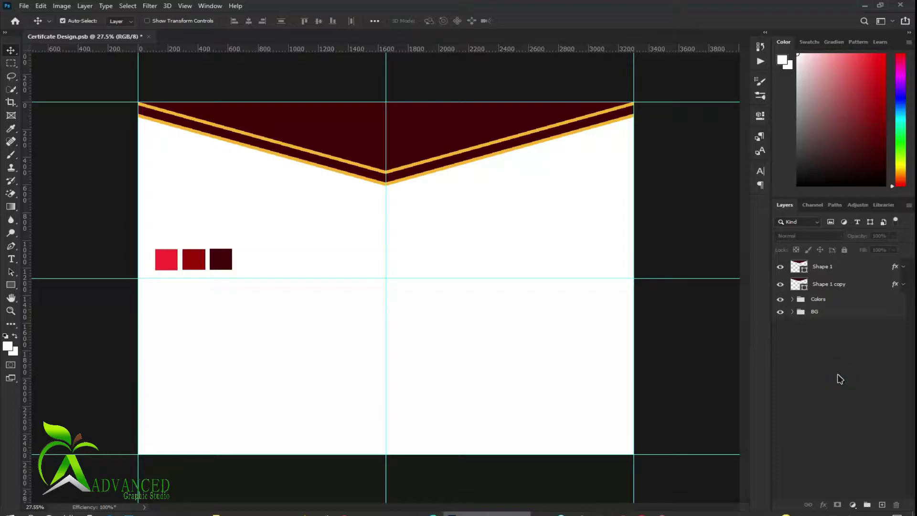
{"action": "right_click", "coordinate": [842, 268]}
Try stroke, drop shadow and gradient changes on the top banner, then discard them
{"action": "left_click", "coordinate": [745, 99]}
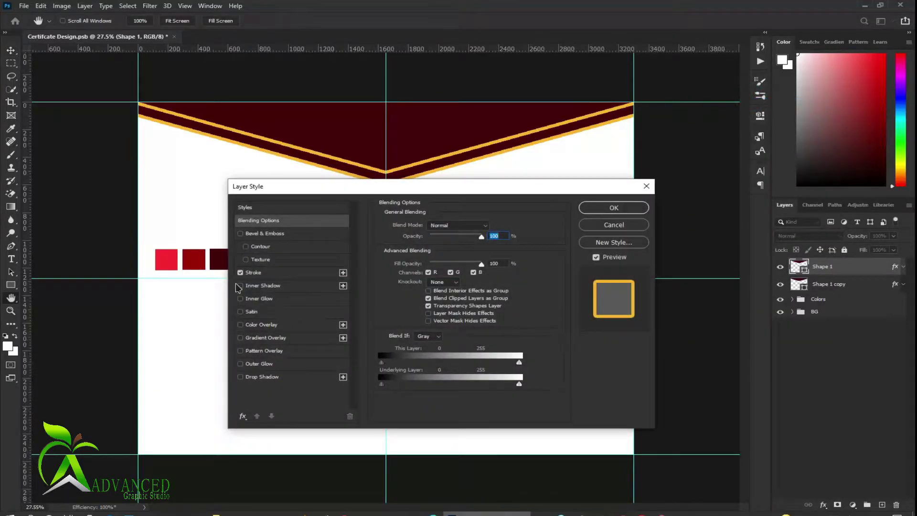
{"action": "left_click", "coordinate": [240, 273]}
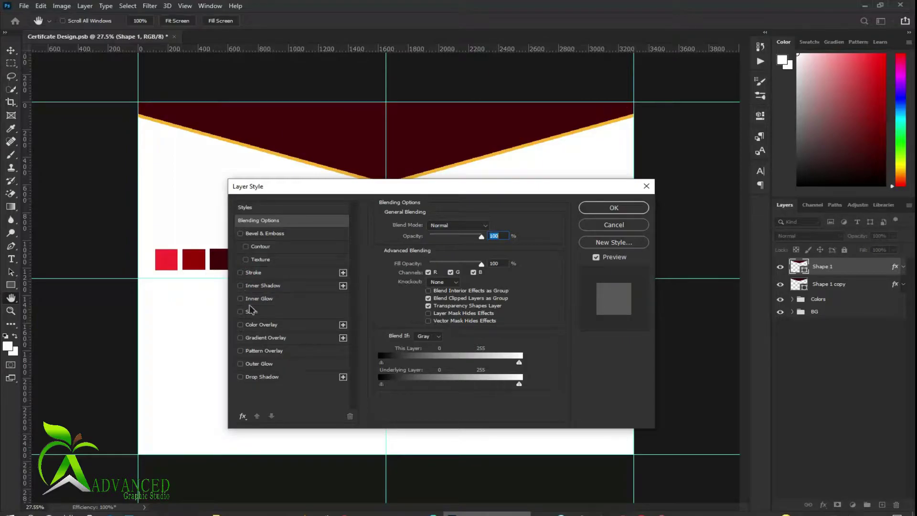
{"action": "left_click", "coordinate": [241, 378]}
{"action": "left_click", "coordinate": [240, 338]}
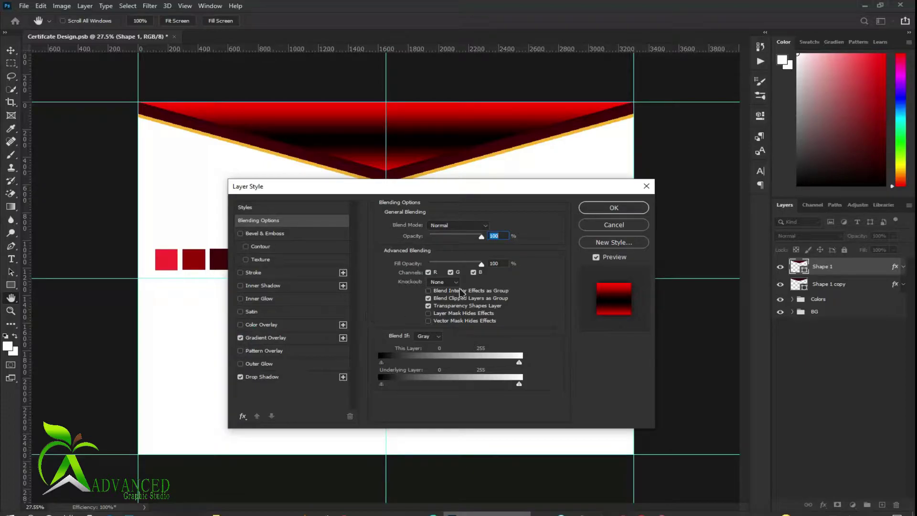
{"action": "left_click", "coordinate": [645, 225]}
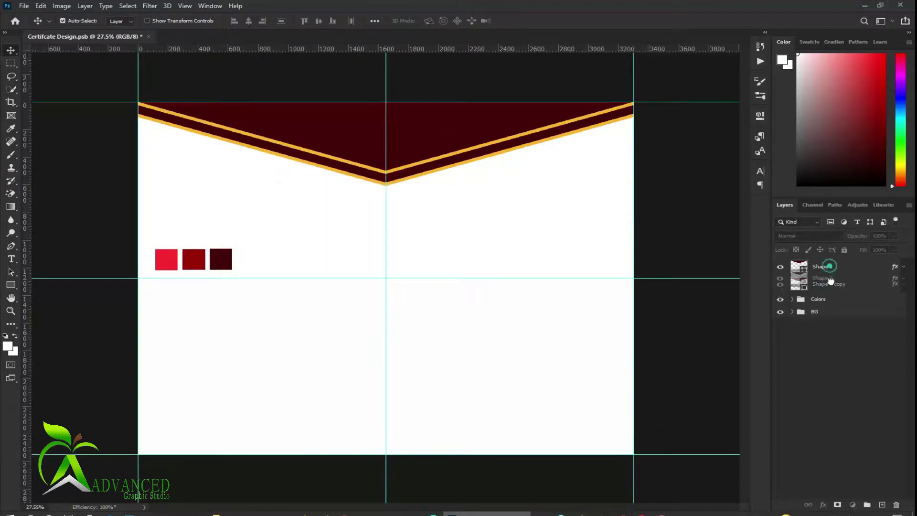
Restore Shape 1 above its copy and select each banner stripe
{"action": "left_click_drag", "start_coordinate": [831, 266], "coordinate": [835, 292]}
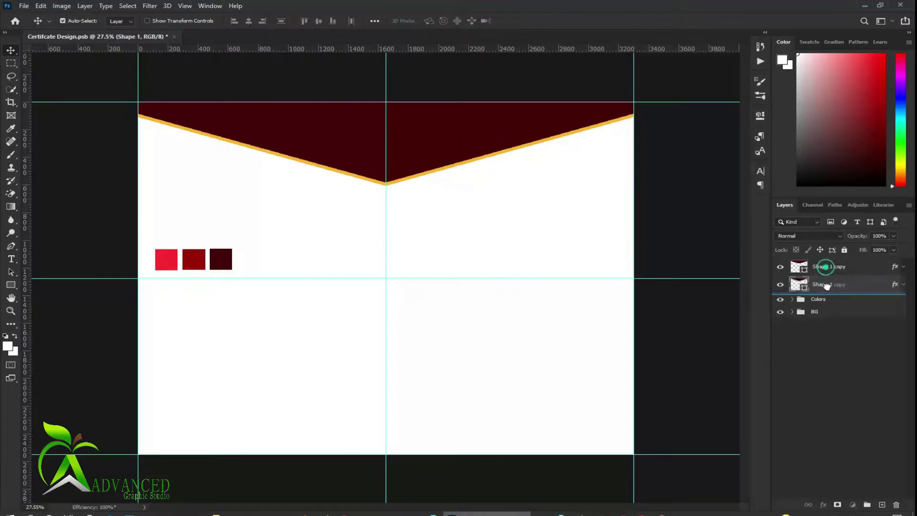
{"action": "left_click_drag", "start_coordinate": [819, 282], "coordinate": [825, 264]}
{"action": "left_click", "coordinate": [827, 383]}
{"action": "left_click", "coordinate": [449, 149]}
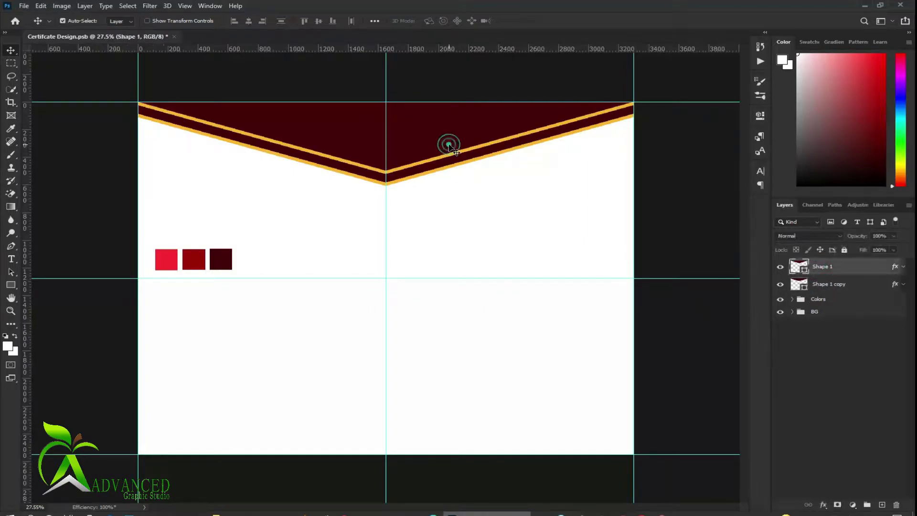
{"action": "left_click", "coordinate": [446, 170]}
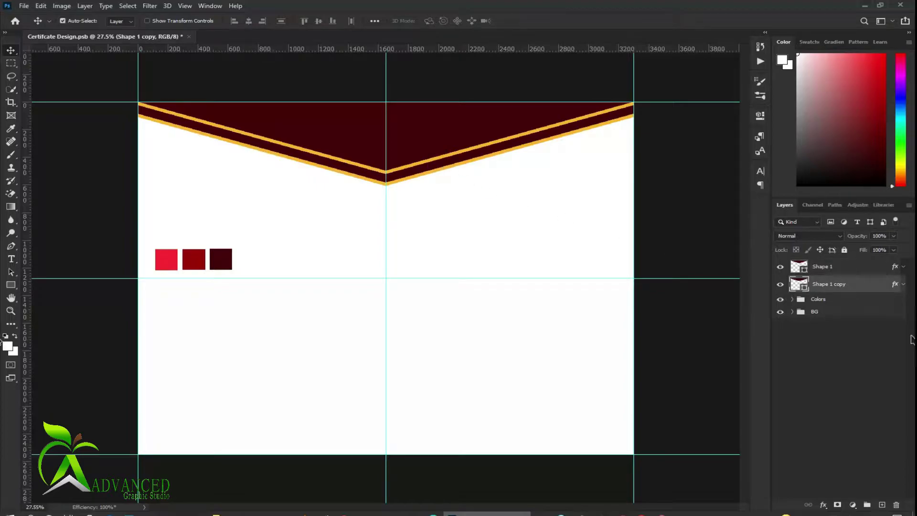
Swap the lower banner's stroke for a drop shadow and red-to-black reflected gradient overlay
{"action": "right_click", "coordinate": [846, 284]}
{"action": "left_click", "coordinate": [717, 98]}
{"action": "left_click", "coordinate": [241, 273]}
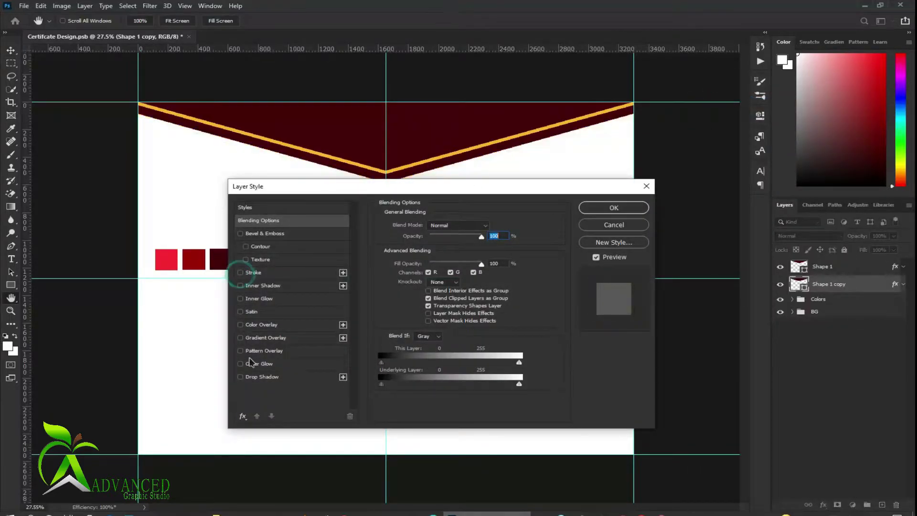
{"action": "left_click", "coordinate": [240, 377]}
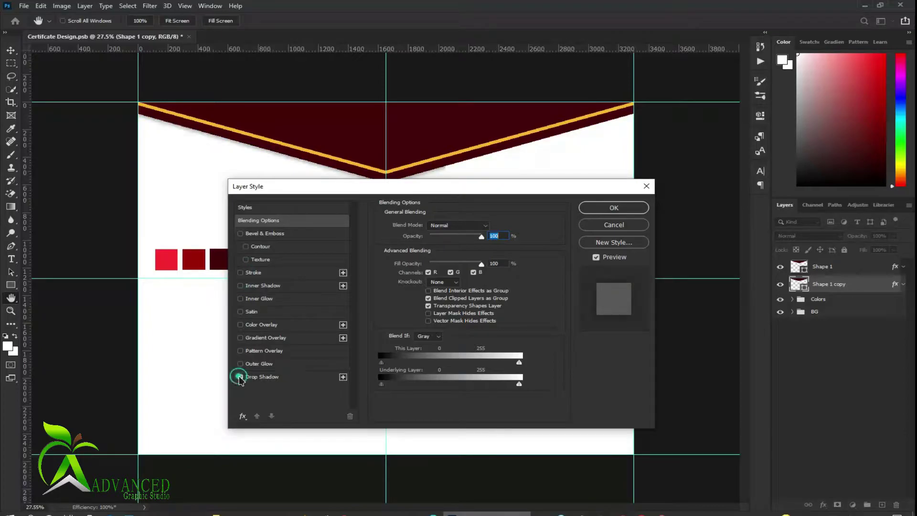
{"action": "left_click", "coordinate": [256, 341]}
{"action": "left_click_drag", "start_coordinate": [389, 186], "coordinate": [382, 217]}
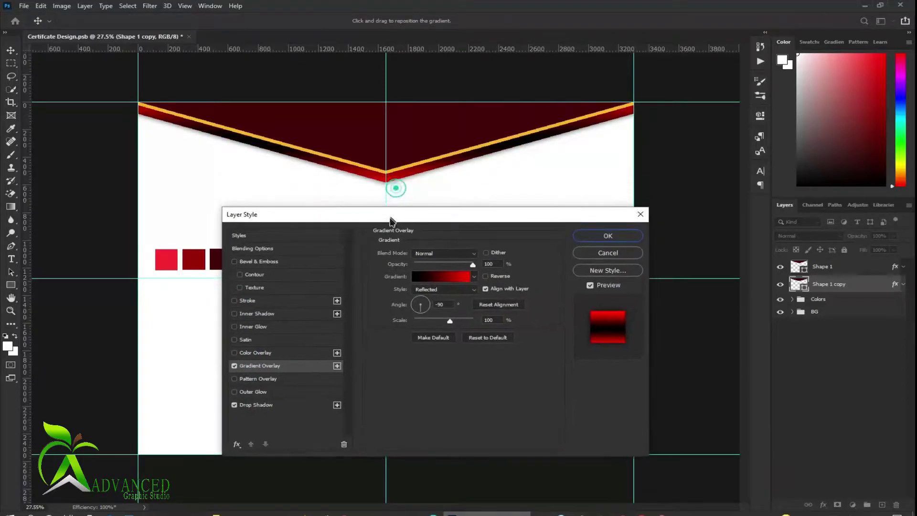
{"action": "left_click", "coordinate": [609, 240]}
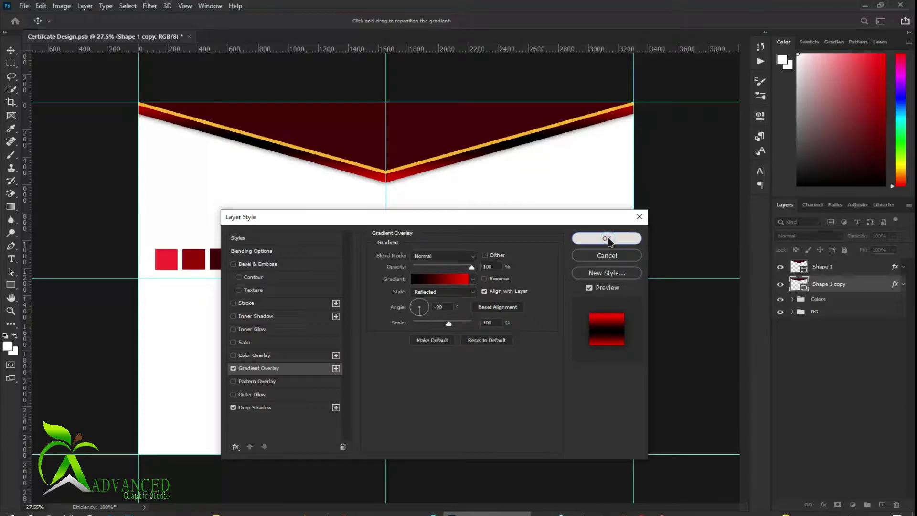
Scale the lower banner copy to about 107% so it reaches lower
{"action": "key", "text": "ctrl+t"}
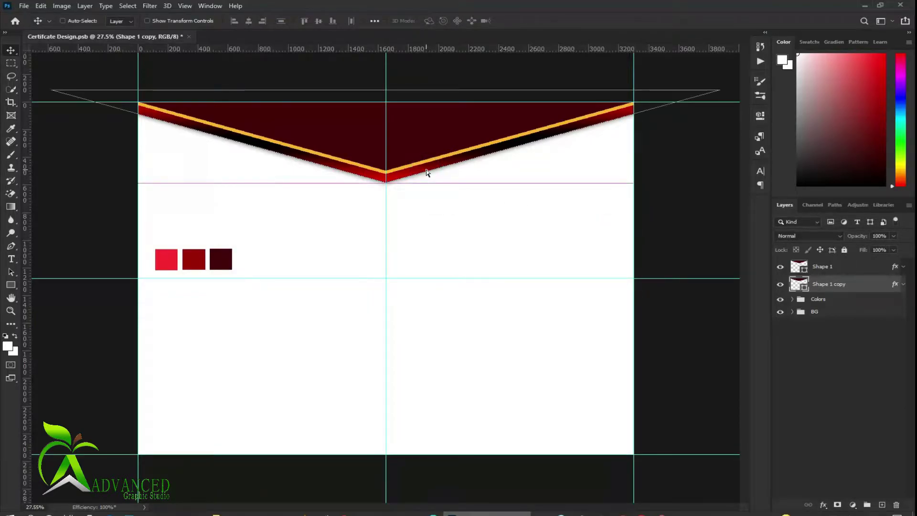
{"action": "left_click_drag", "start_coordinate": [387, 185], "coordinate": [387, 190]}
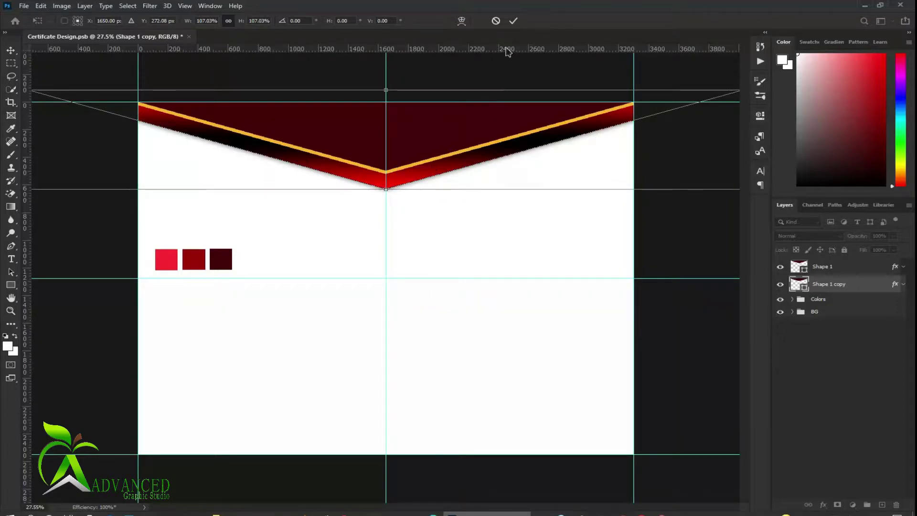
{"action": "left_click", "coordinate": [513, 21]}
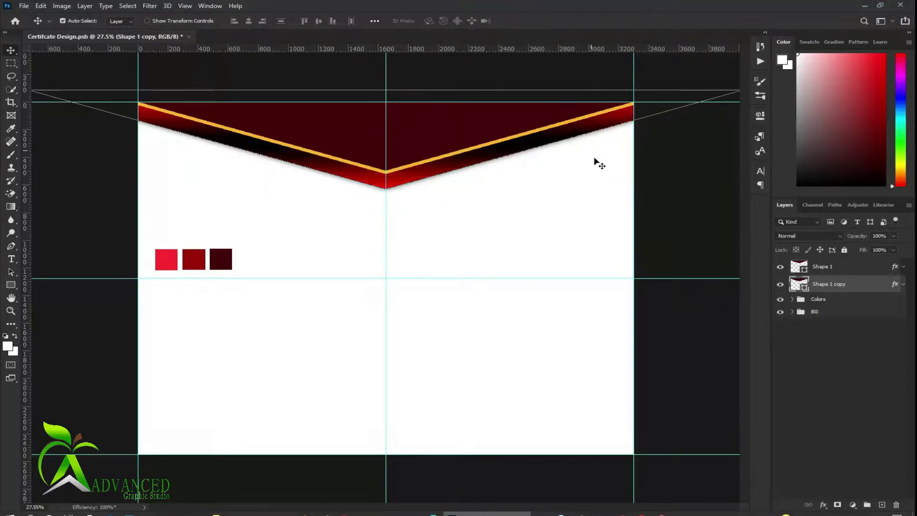
{"action": "left_click", "coordinate": [809, 363]}
{"action": "left_click", "coordinate": [478, 155]}
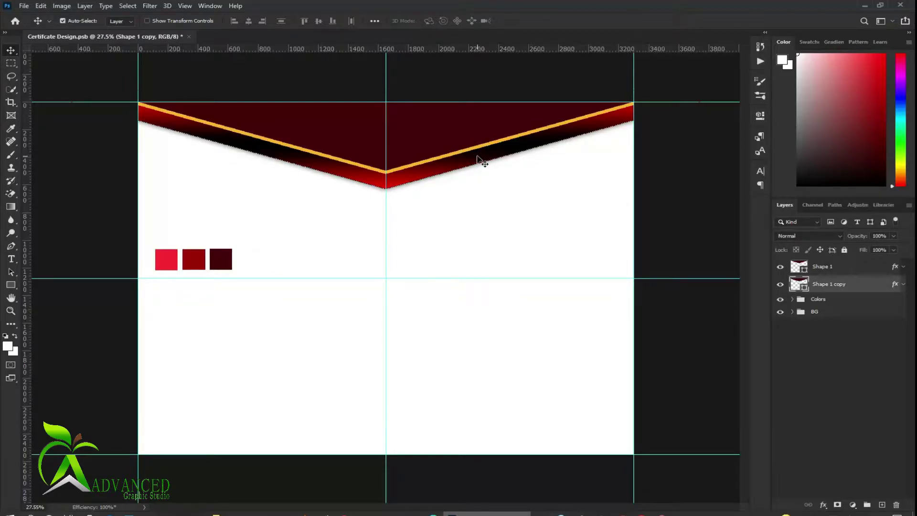
Add a drop shadow to the top Shape 1 banner alongside its gold stroke
{"action": "right_click", "coordinate": [833, 271]}
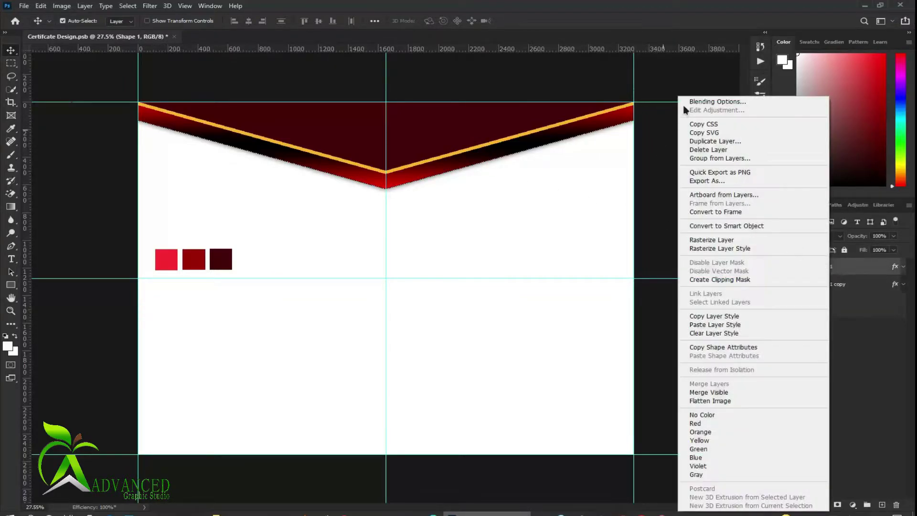
{"action": "left_click", "coordinate": [690, 99]}
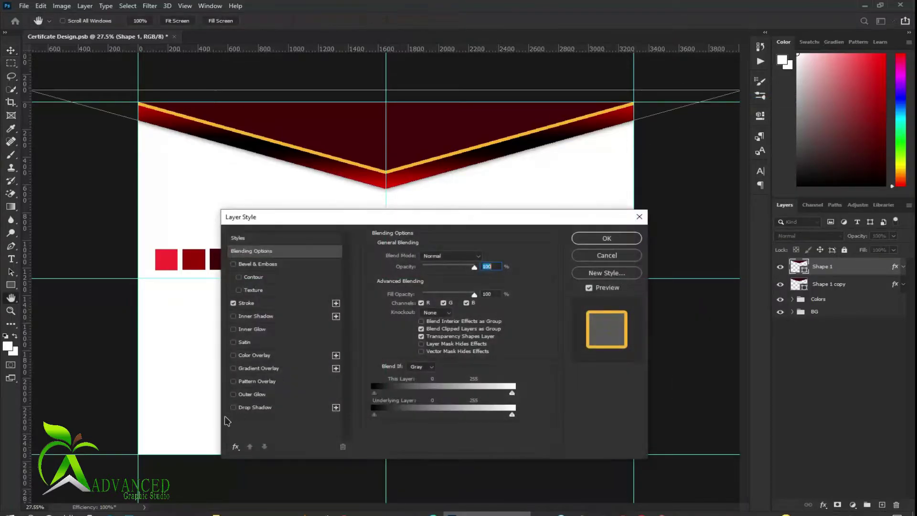
{"action": "left_click", "coordinate": [234, 407]}
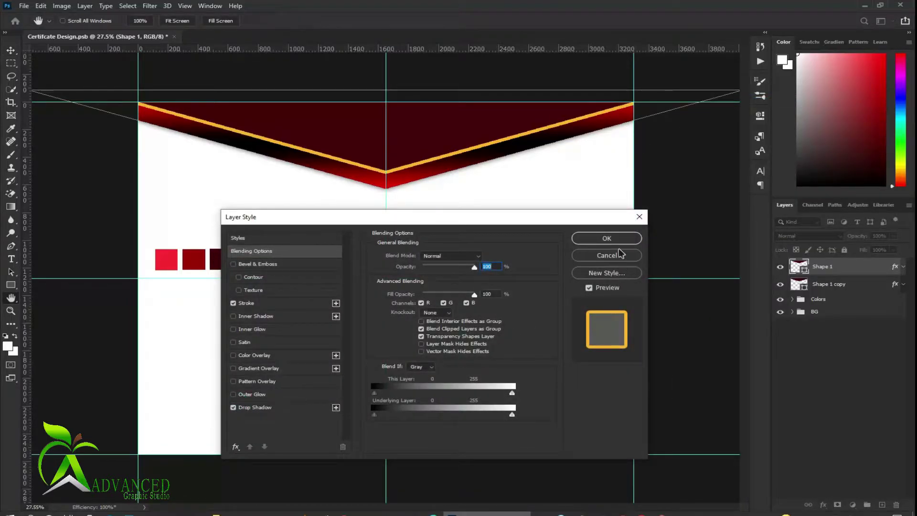
{"action": "left_click", "coordinate": [607, 238]}
{"action": "left_click", "coordinate": [826, 385]}
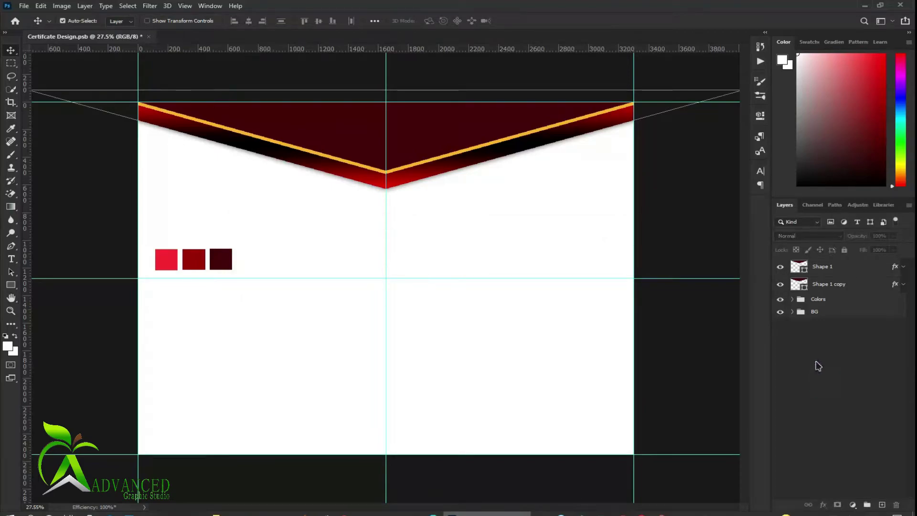
Draw an 860 × 512 px gradient-filled rectangle from the canvas top-left corner
{"action": "right_click", "coordinate": [10, 284]}
{"action": "left_click", "coordinate": [42, 283]}
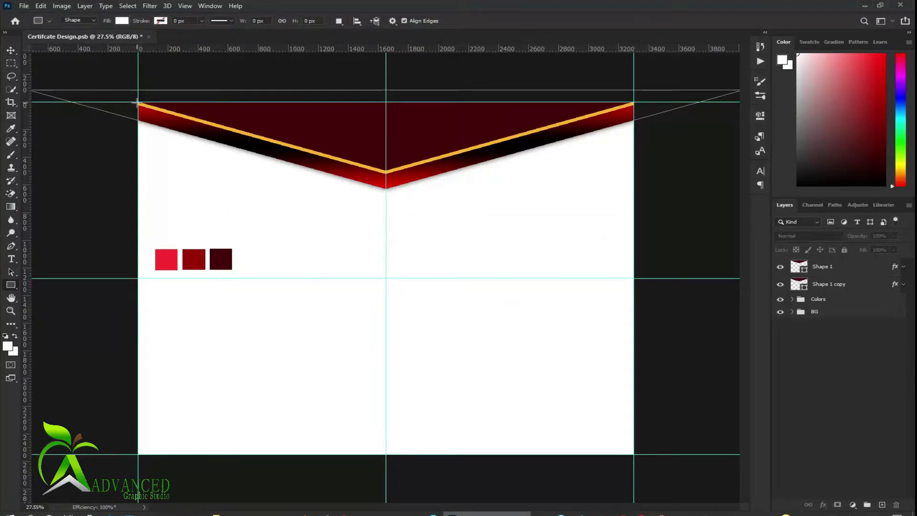
{"action": "left_click_drag", "start_coordinate": [138, 102], "coordinate": [263, 159]}
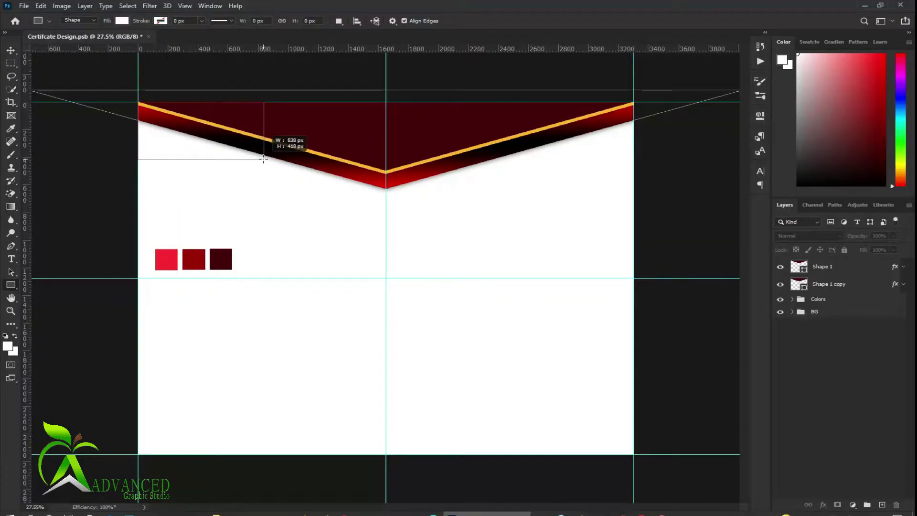
{"action": "left_click_drag", "start_coordinate": [263, 160], "coordinate": [267, 172]}
{"action": "left_click", "coordinate": [624, 175]}
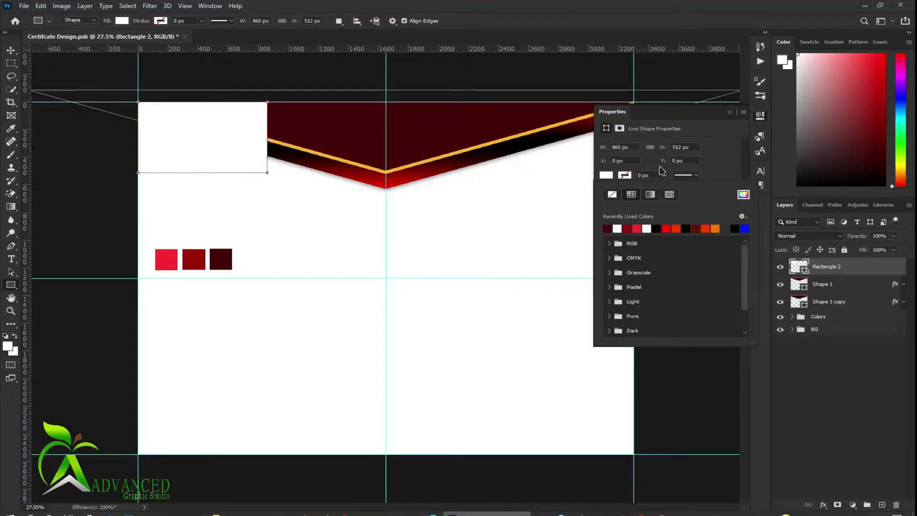
{"action": "left_click", "coordinate": [651, 194]}
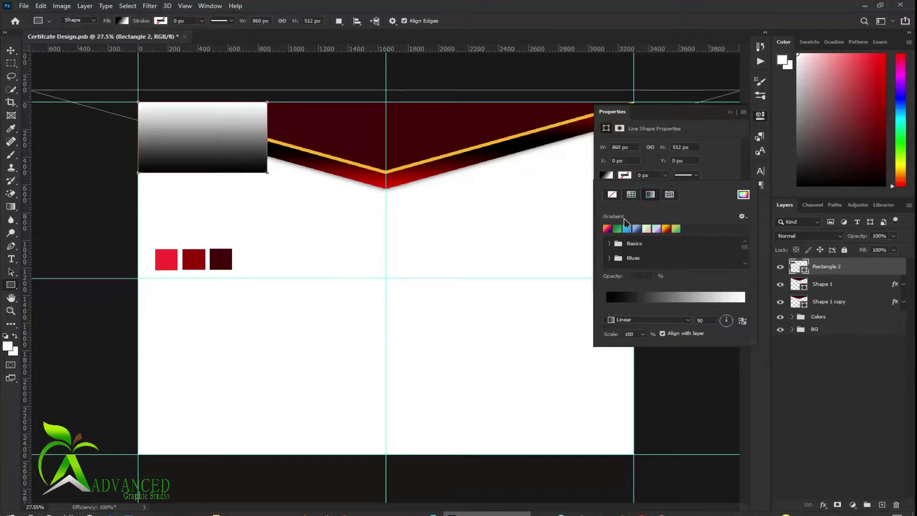
{"action": "left_click", "coordinate": [760, 116]}
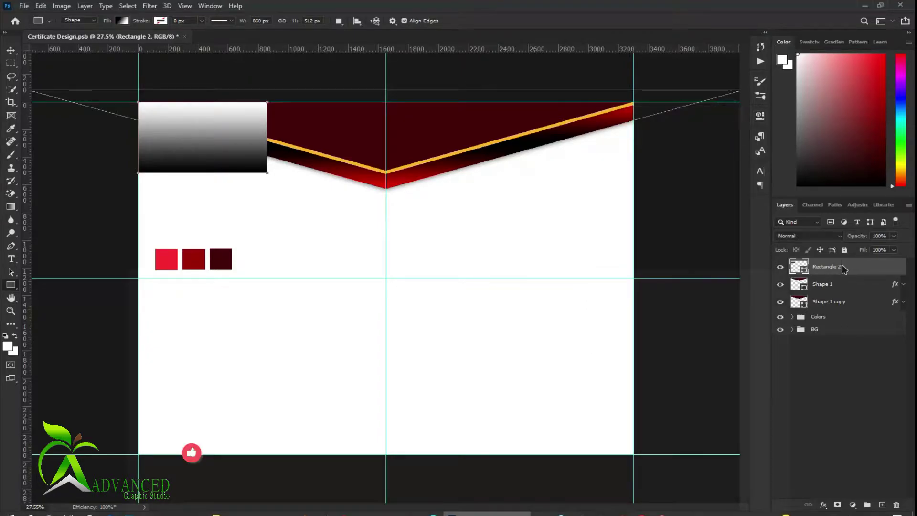
Give the rectangle a red-to-black reflected gradient overlay layer style
{"action": "right_click", "coordinate": [845, 268]}
{"action": "left_click", "coordinate": [730, 101]}
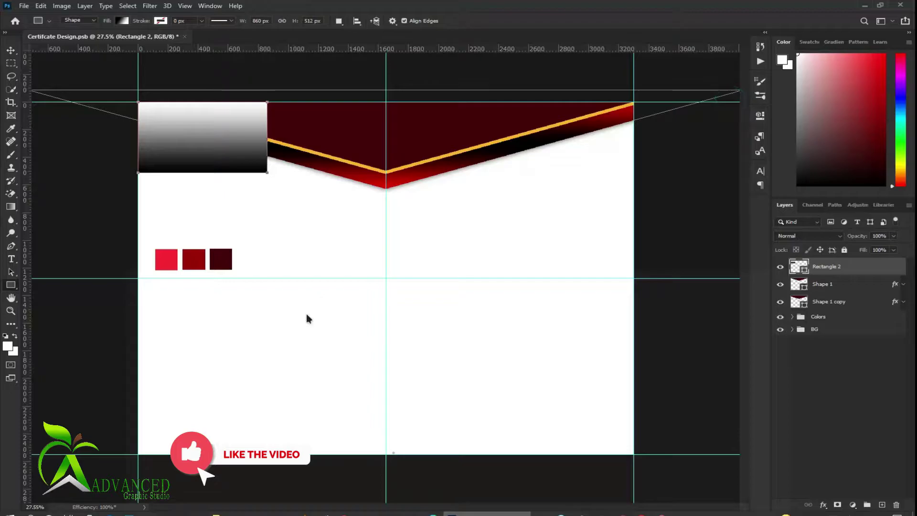
{"action": "left_click", "coordinate": [246, 381]}
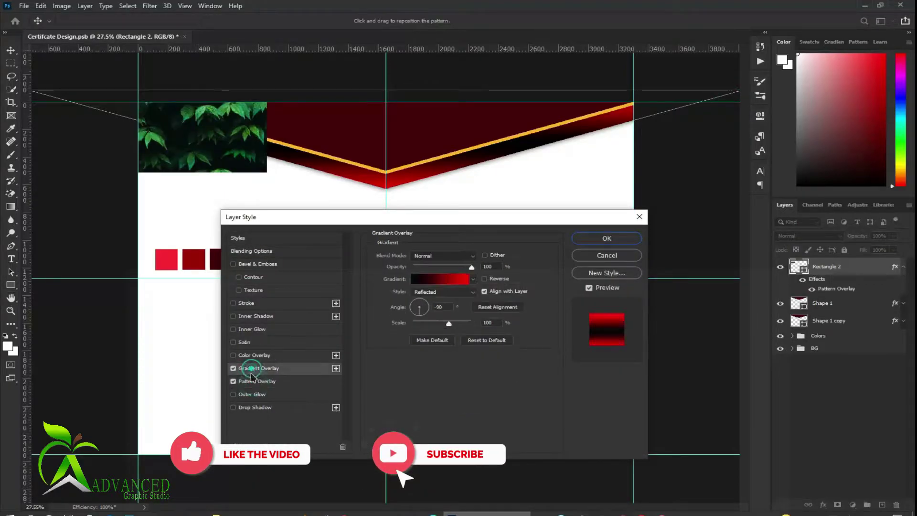
{"action": "left_click", "coordinate": [233, 381]}
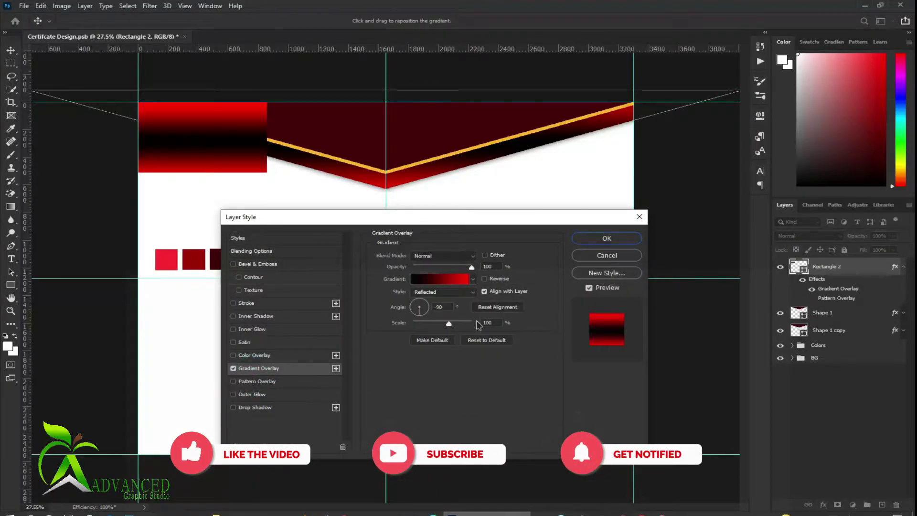
{"action": "left_click", "coordinate": [607, 239]}
Move the Rectangle 2 layer below the Shape 1 copy banner
{"action": "key", "text": "u"}
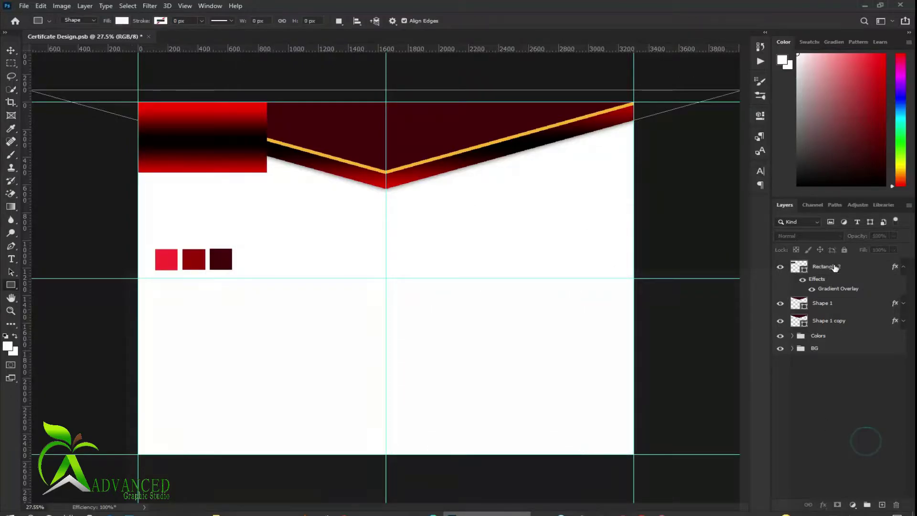
{"action": "left_click_drag", "start_coordinate": [834, 266], "coordinate": [834, 324]}
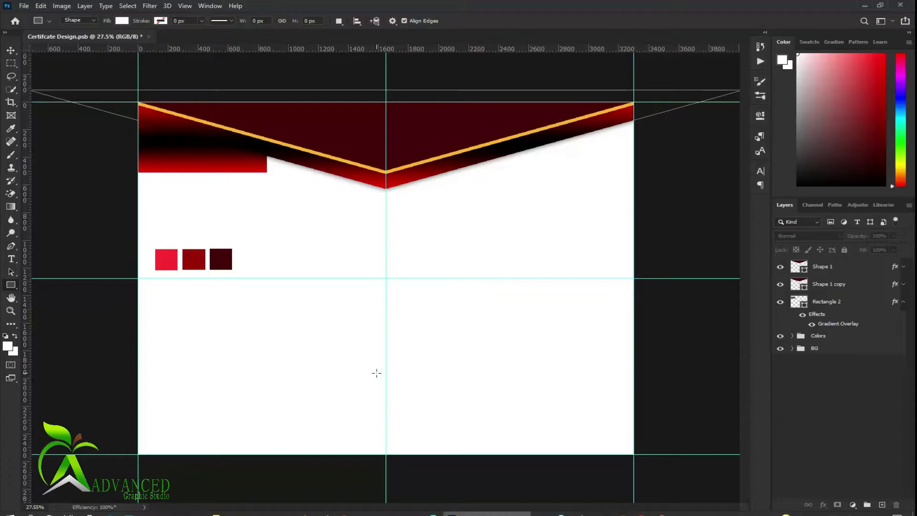
{"action": "left_click", "coordinate": [241, 153]}
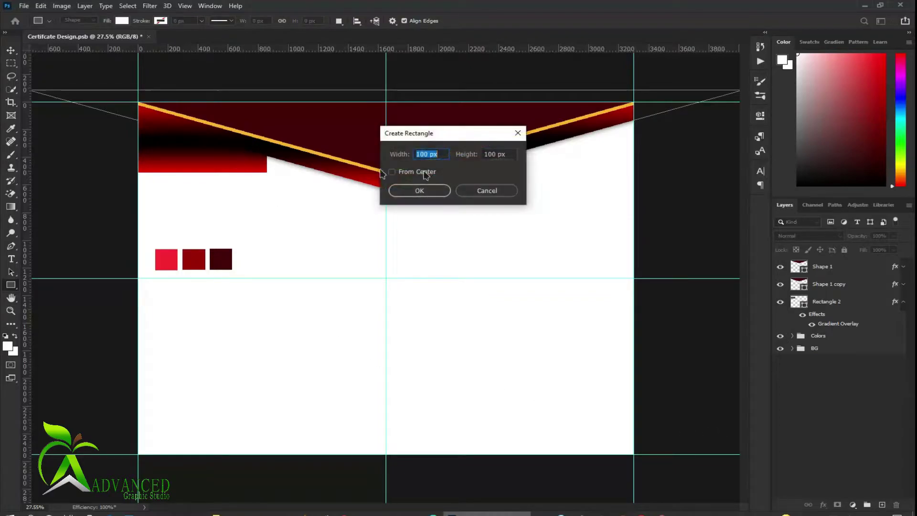
{"action": "left_click", "coordinate": [499, 192]}
Perspective-distort Rectangle 2 so its bottom edge slants up toward the banner's point
{"action": "key", "text": "v"}
{"action": "left_click", "coordinate": [232, 158]}
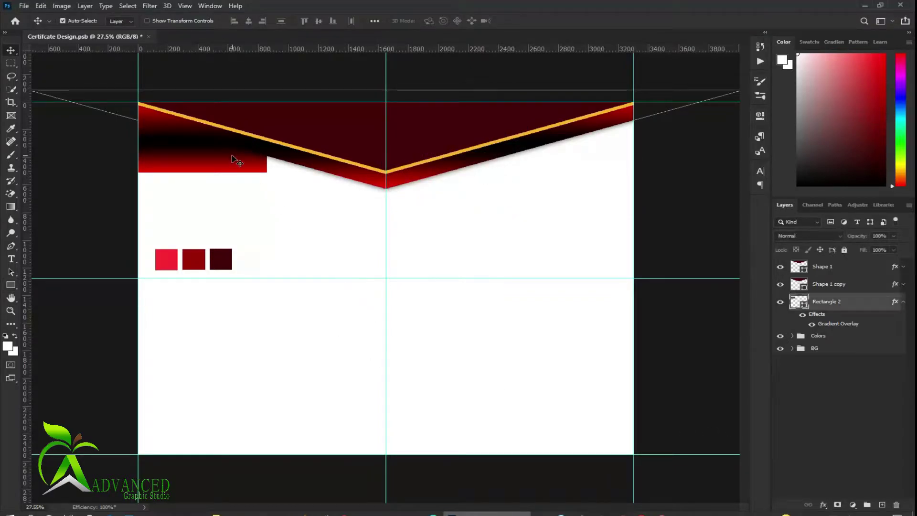
{"action": "key", "text": "ctrl+t"}
{"action": "right_click", "coordinate": [228, 161]}
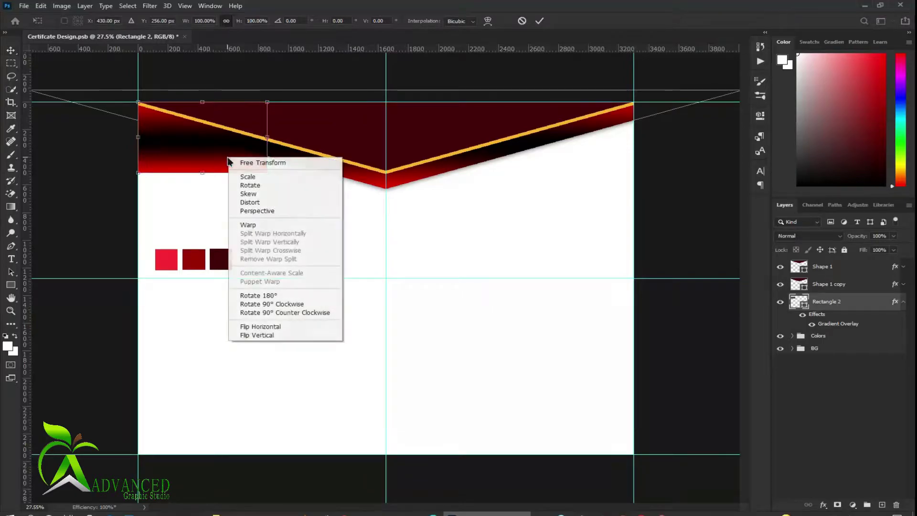
{"action": "left_click", "coordinate": [258, 211]}
{"action": "left_click_drag", "start_coordinate": [270, 167], "coordinate": [271, 151]}
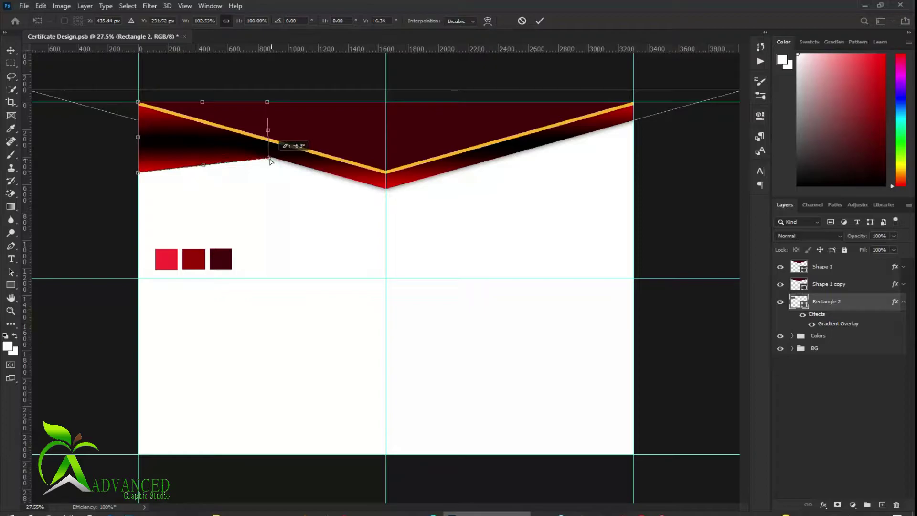
{"action": "left_click", "coordinate": [539, 23]}
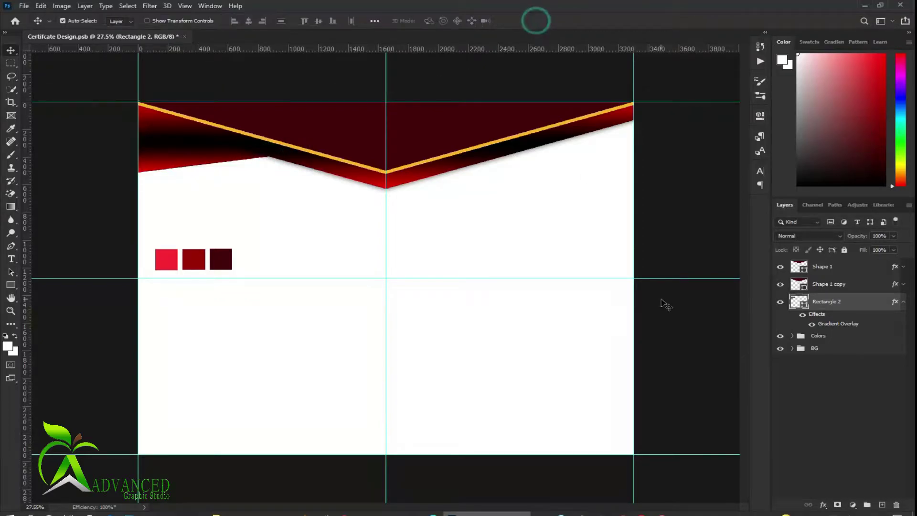
{"action": "right_click", "coordinate": [852, 304]}
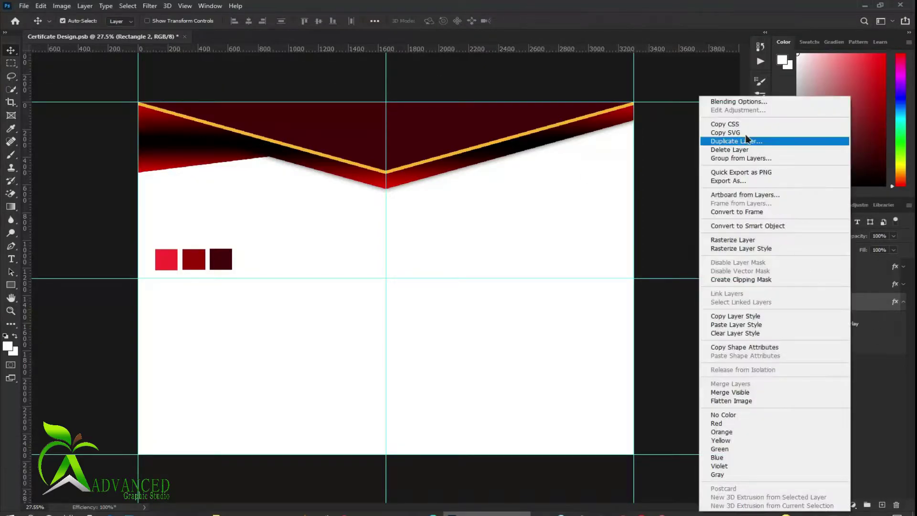
Set Rectangle 2's gradient angle to -161° and add a white, size-46 drop shadow
{"action": "left_click", "coordinate": [732, 102]}
{"action": "left_click", "coordinate": [258, 369]}
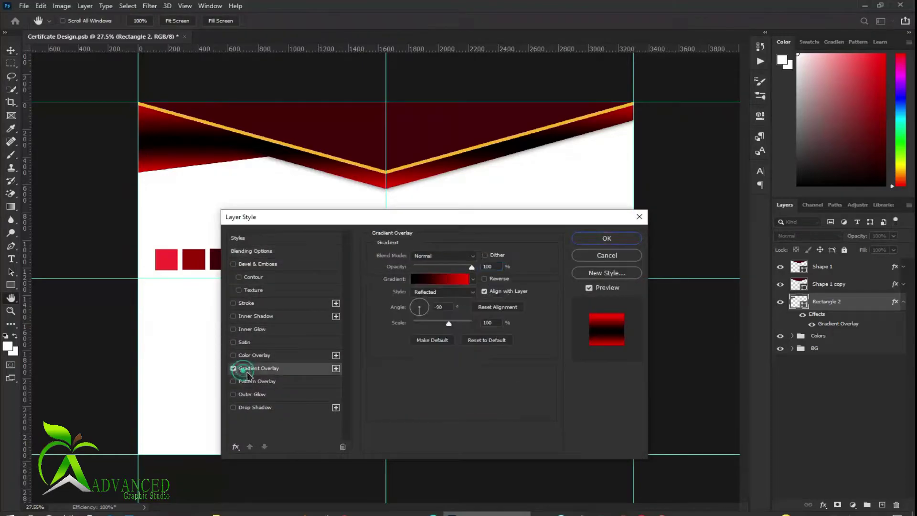
{"action": "left_click_drag", "start_coordinate": [428, 307], "coordinate": [416, 306]}
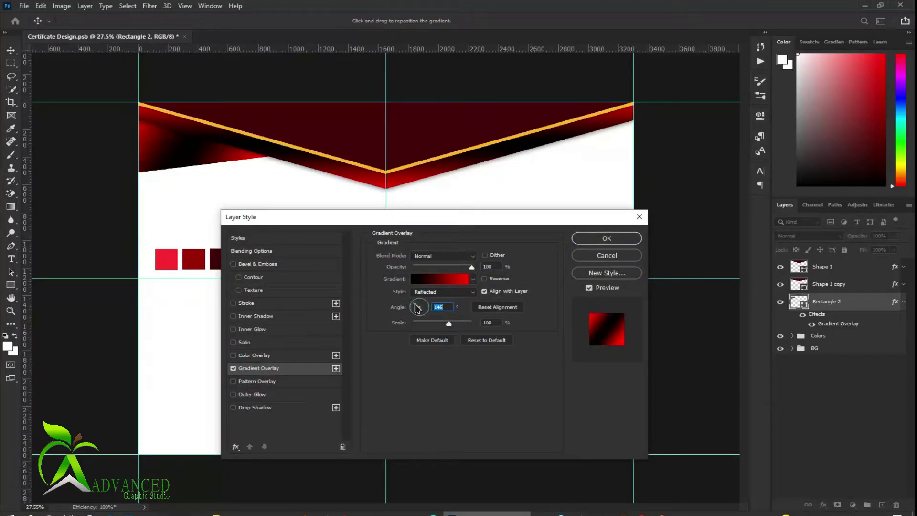
{"action": "left_click", "coordinate": [258, 408]}
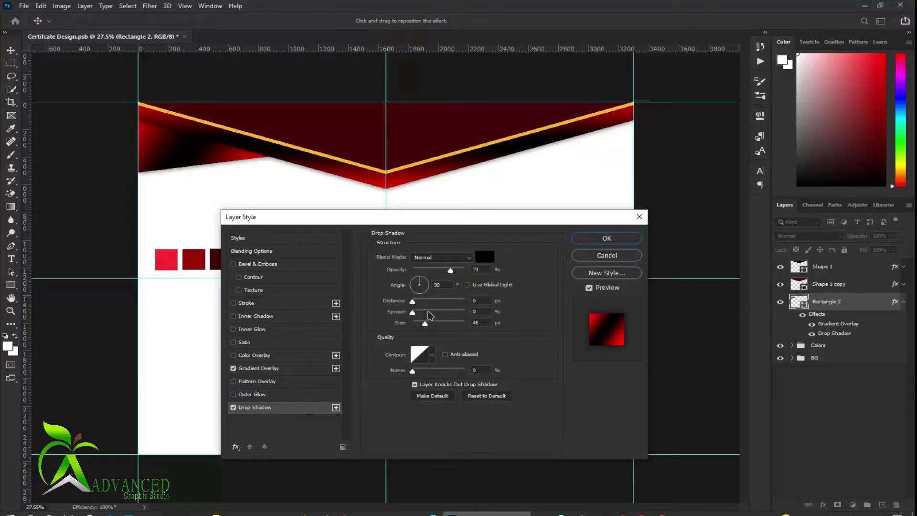
{"action": "left_click", "coordinate": [477, 260]}
{"action": "left_click", "coordinate": [486, 177]}
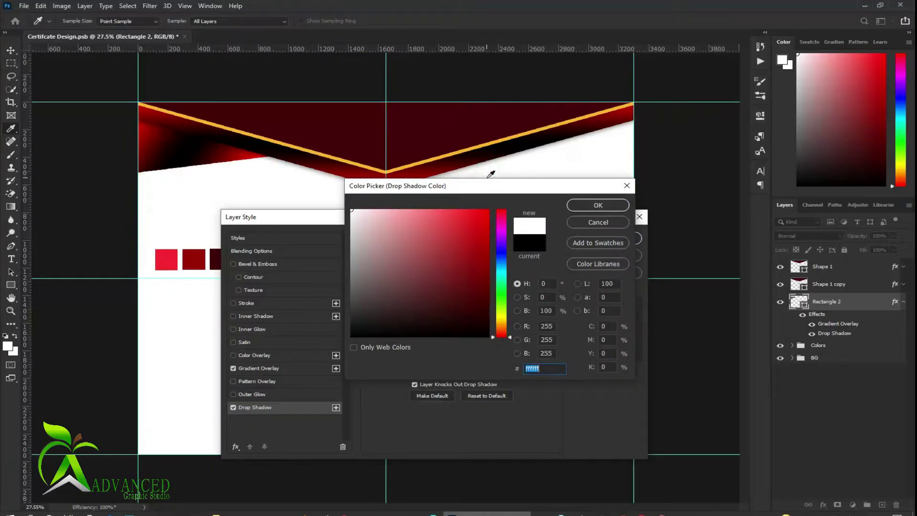
{"action": "left_click", "coordinate": [593, 208]}
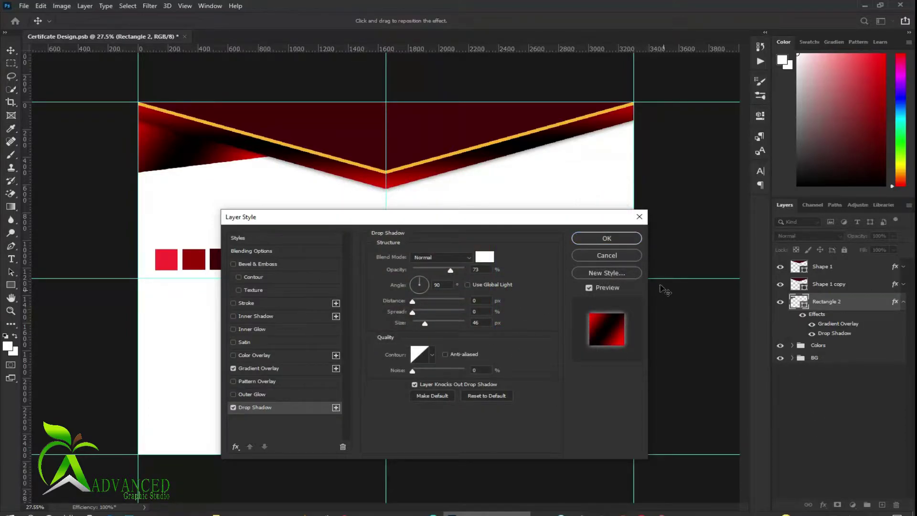
{"action": "left_click", "coordinate": [607, 238]}
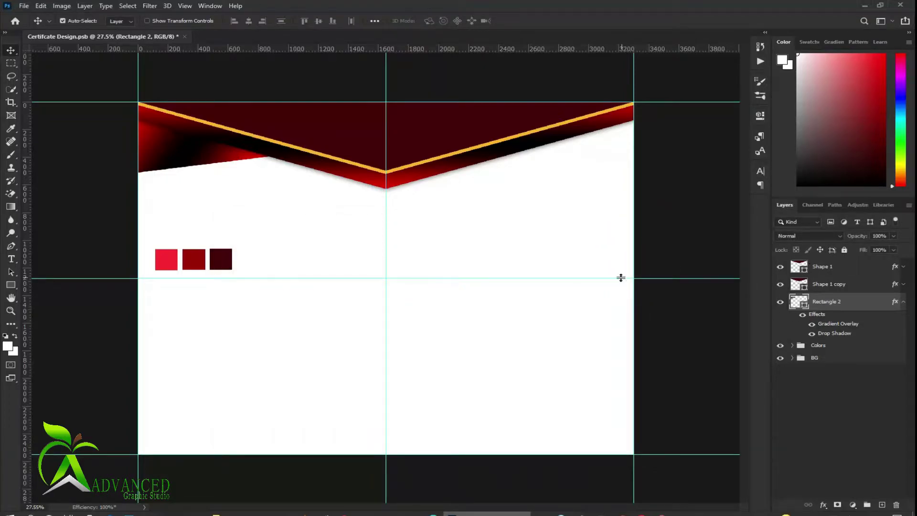
{"action": "left_click", "coordinate": [904, 305]}
{"action": "left_click", "coordinate": [856, 394]}
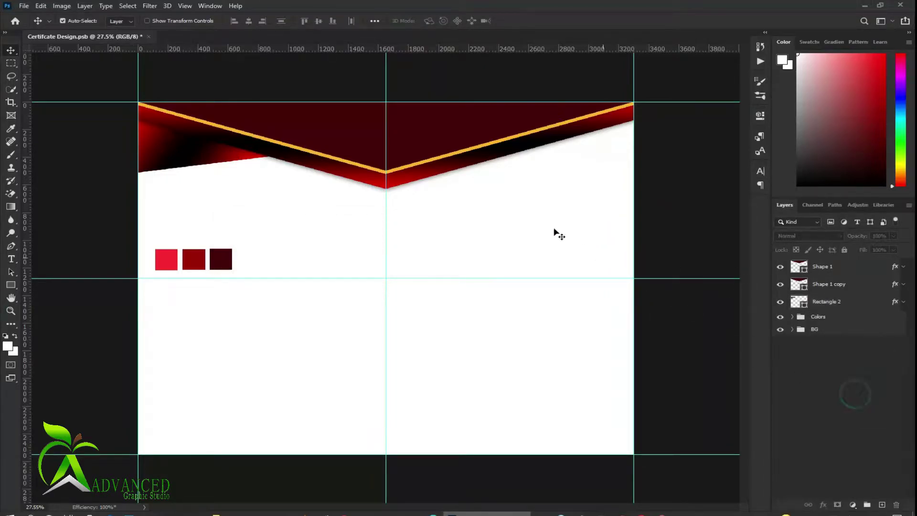
Give Shape 1 copy a white drop shadow with size 81
{"action": "left_click", "coordinate": [461, 162]}
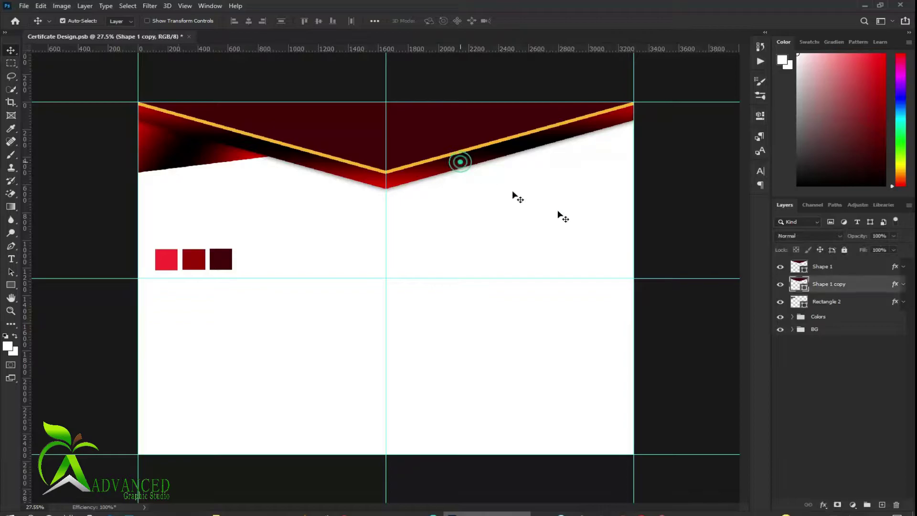
{"action": "right_click", "coordinate": [874, 285]}
{"action": "left_click", "coordinate": [769, 101]}
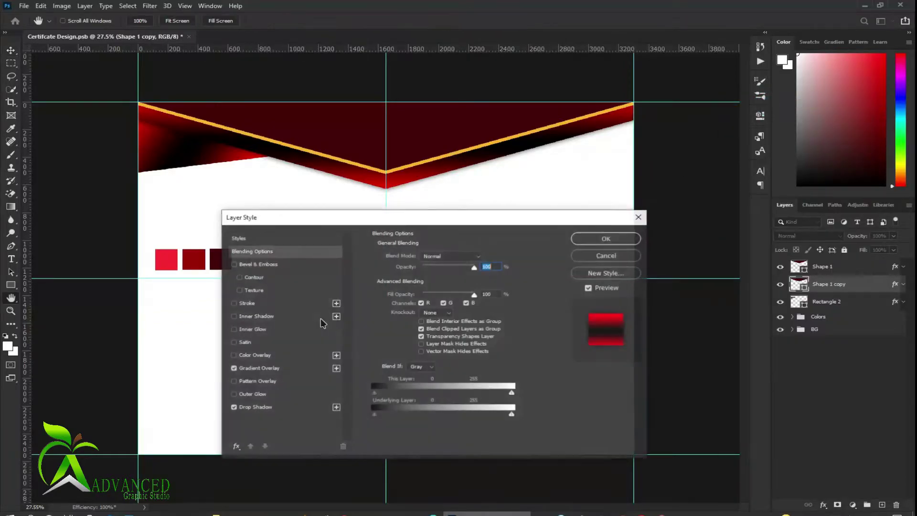
{"action": "left_click", "coordinate": [265, 410]}
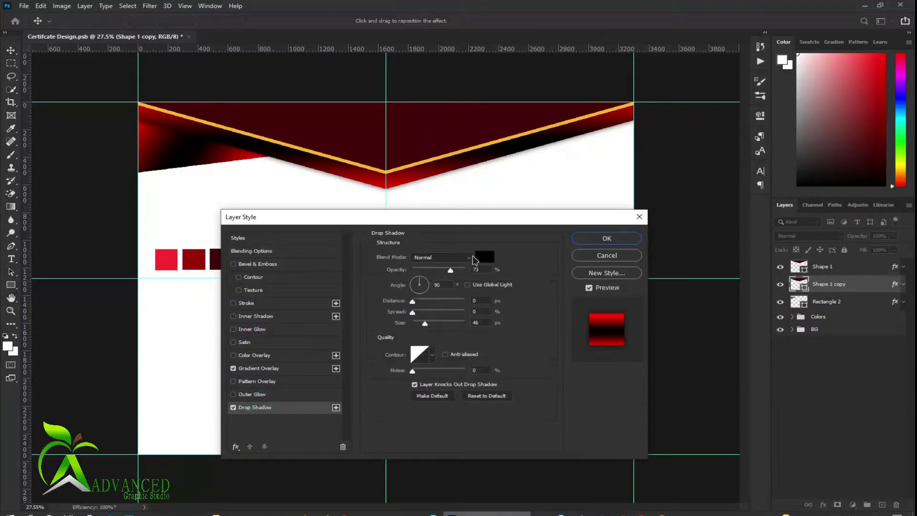
{"action": "left_click", "coordinate": [480, 261]}
{"action": "left_click", "coordinate": [519, 159]}
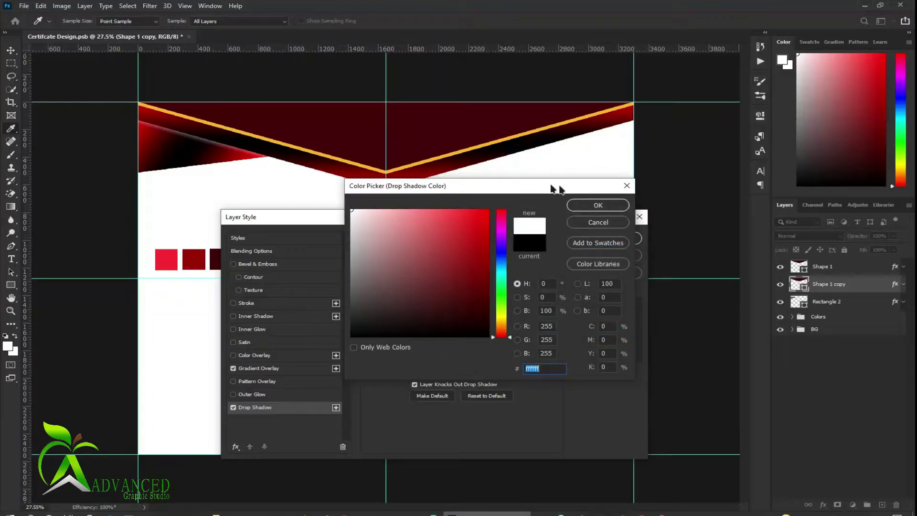
{"action": "left_click", "coordinate": [598, 205]}
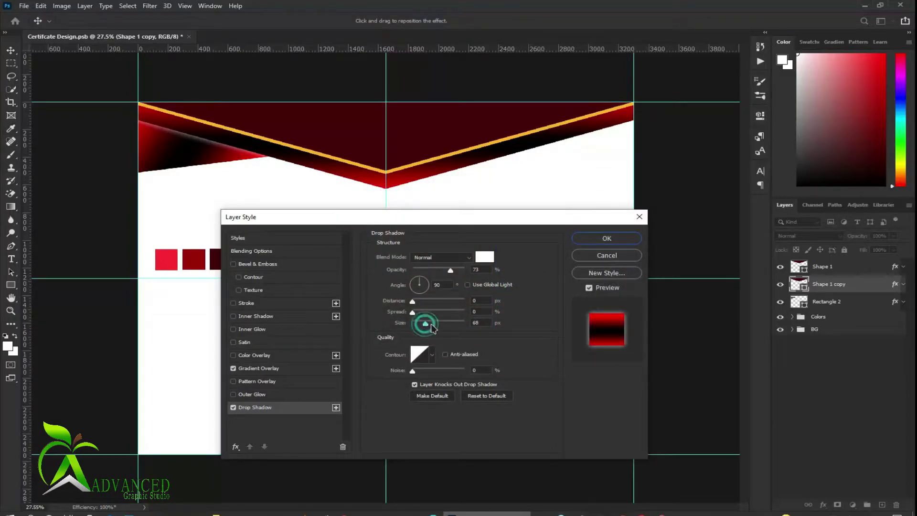
{"action": "left_click", "coordinate": [413, 312]}
{"action": "left_click_drag", "start_coordinate": [425, 323], "coordinate": [425, 315]}
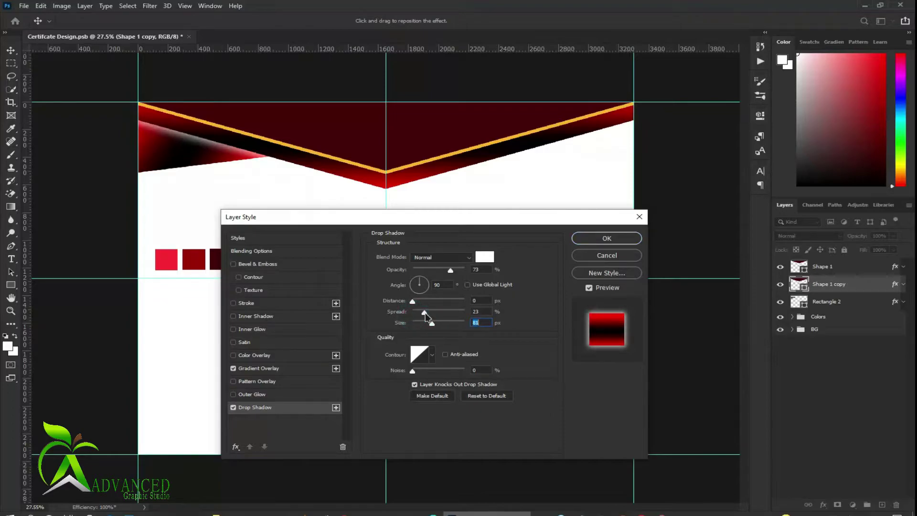
{"action": "left_click", "coordinate": [607, 238]}
{"action": "left_click", "coordinate": [836, 397]}
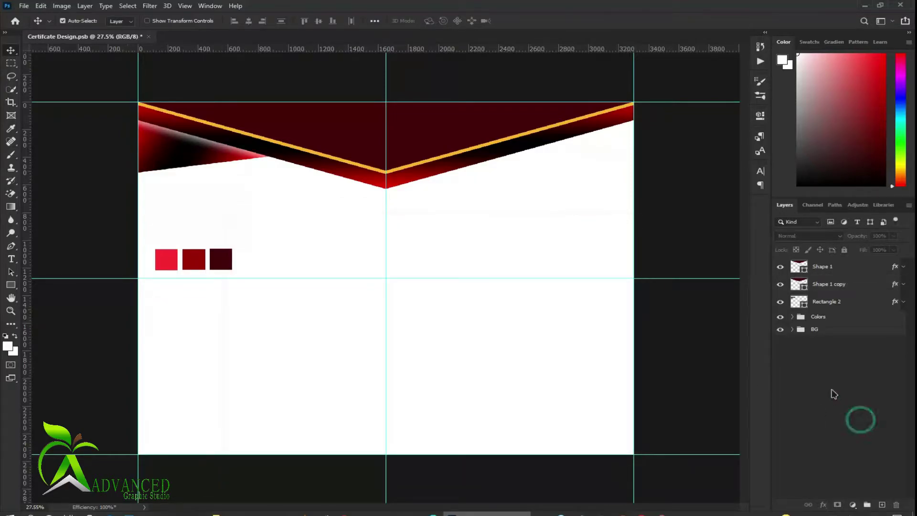
Duplicate Rectangle 2, flip it horizontally and place it in the top-right corner
{"action": "left_click", "coordinate": [831, 305]}
{"action": "key", "text": "ctrl+j"}
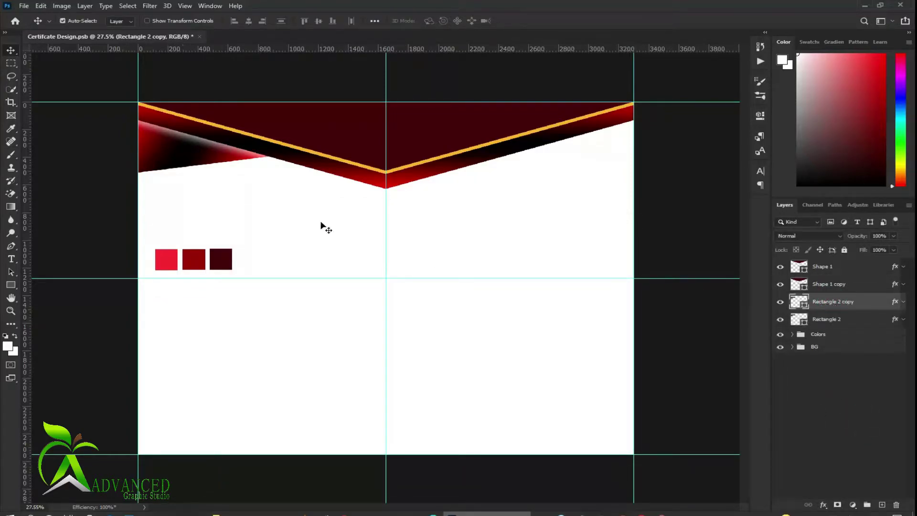
{"action": "left_click_drag", "start_coordinate": [210, 165], "coordinate": [569, 175]}
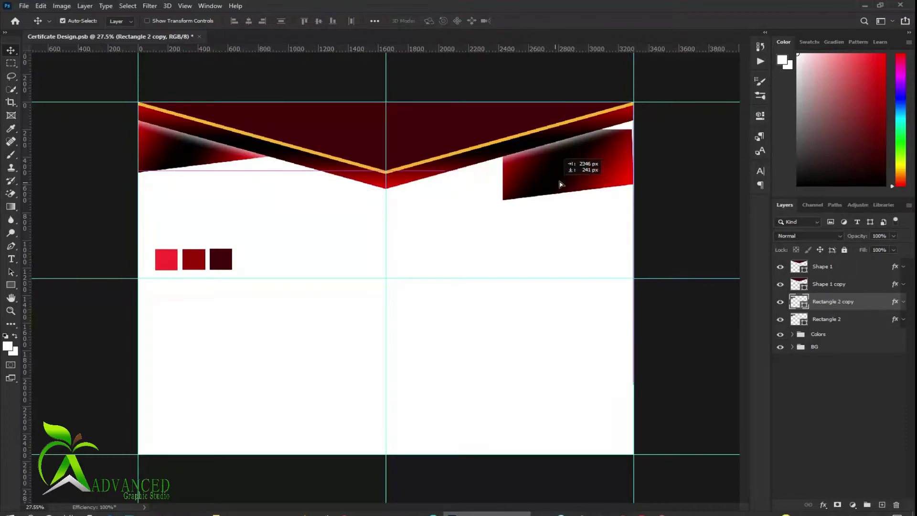
{"action": "left_click_drag", "start_coordinate": [569, 175], "coordinate": [559, 173]}
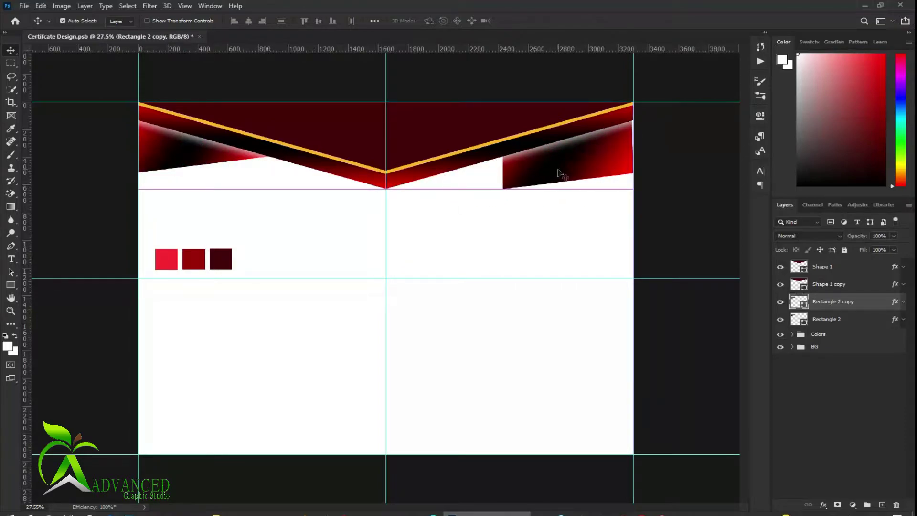
{"action": "key", "text": "ctrl+t"}
{"action": "right_click", "coordinate": [560, 171]}
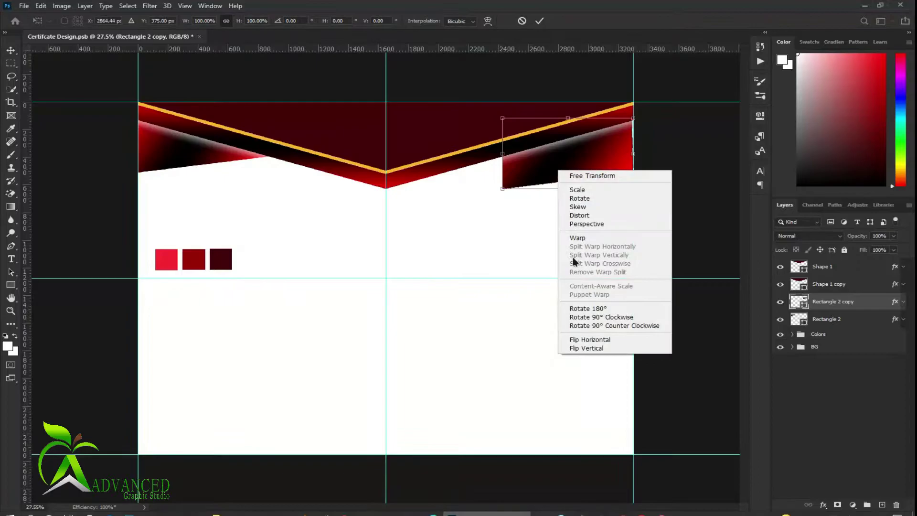
{"action": "left_click", "coordinate": [584, 340]}
{"action": "mouse_move", "coordinate": [596, 156]}
{"action": "left_mouse_down"}
{"action": "mouse_move", "coordinate": [603, 141]}
{"action": "mouse_move", "coordinate": [605, 171]}
{"action": "left_mouse_up"}
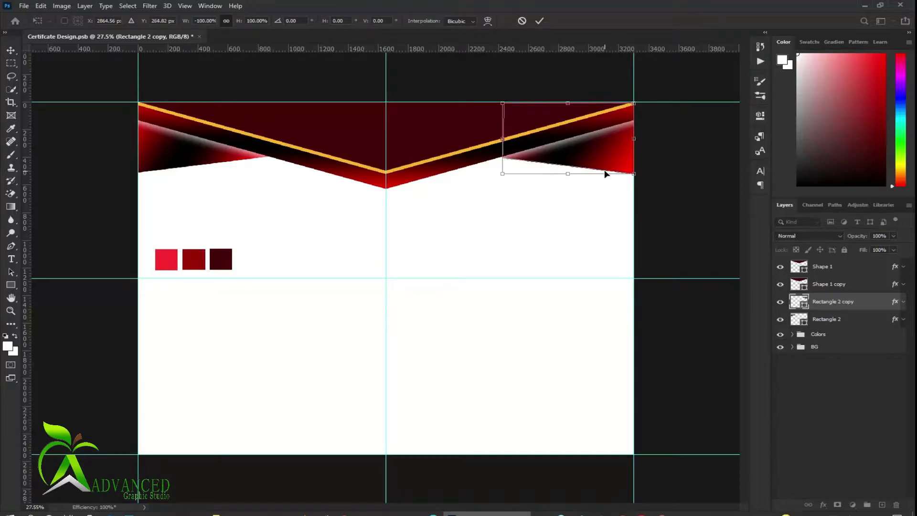
{"action": "left_click", "coordinate": [539, 22]}
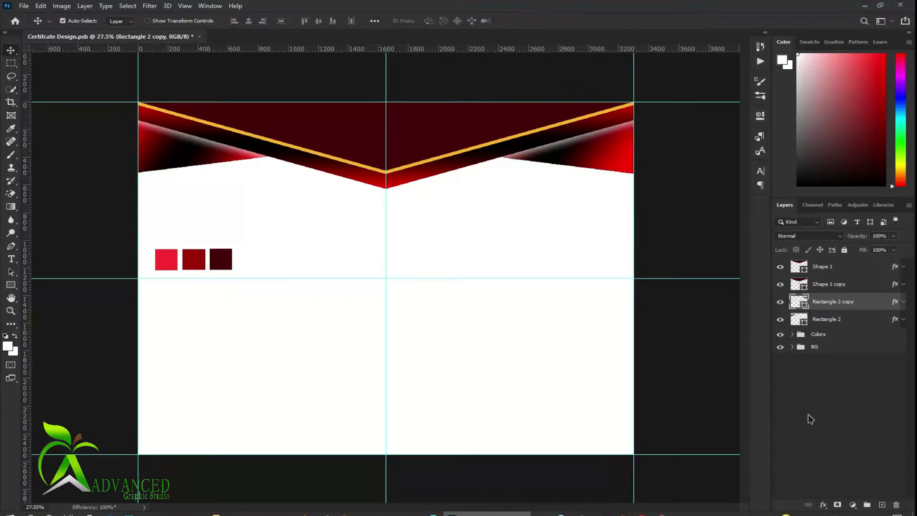
Select the four header layers together
{"action": "left_click", "coordinate": [811, 416]}
{"action": "left_click", "coordinate": [819, 319]}
{"action": "left_click", "coordinate": [828, 270], "text": "shift"}
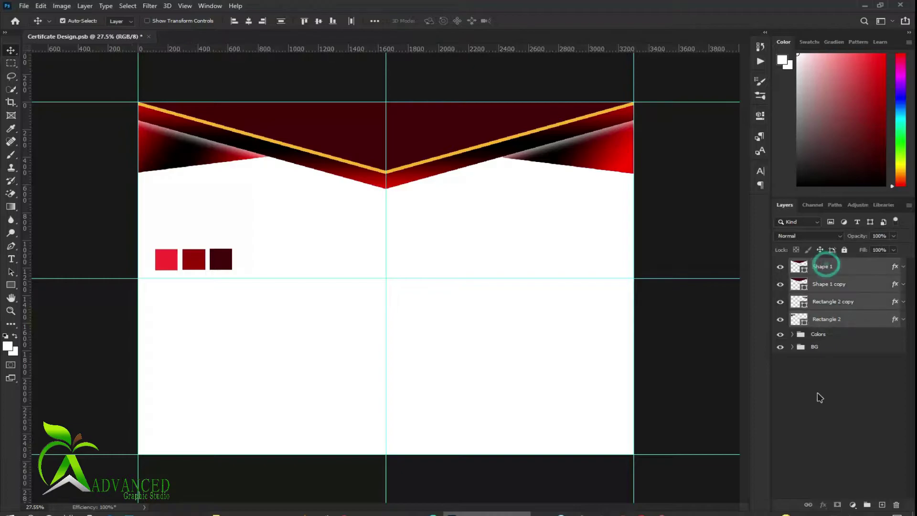
Group the header layers and name the group Design 1
{"action": "left_click", "coordinate": [868, 505]}
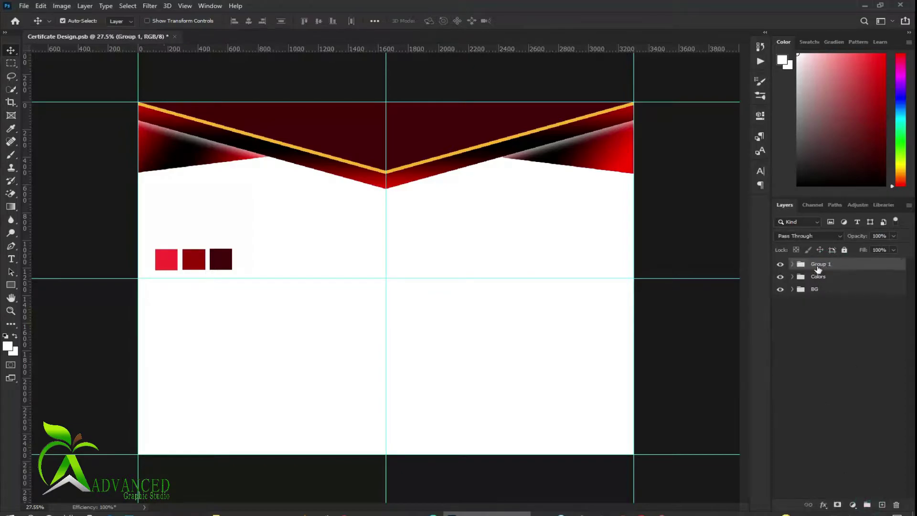
{"action": "double_click", "coordinate": [821, 264]}
{"action": "type", "text": "Design"}
{"action": "left_click", "coordinate": [820, 418]}
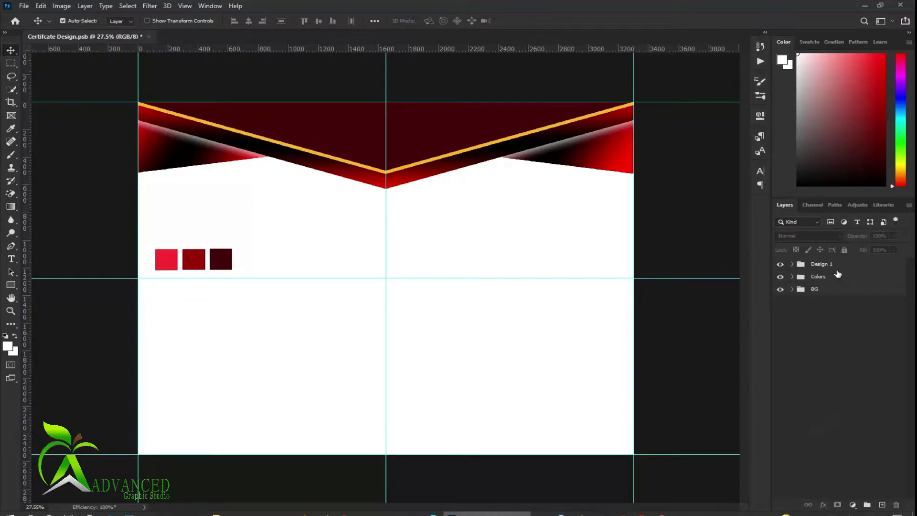
{"action": "left_click", "coordinate": [837, 268]}
Duplicate Design 1, flip it vertically and align it to the certificate's bottom edge
{"action": "key", "text": "ctrl+j"}
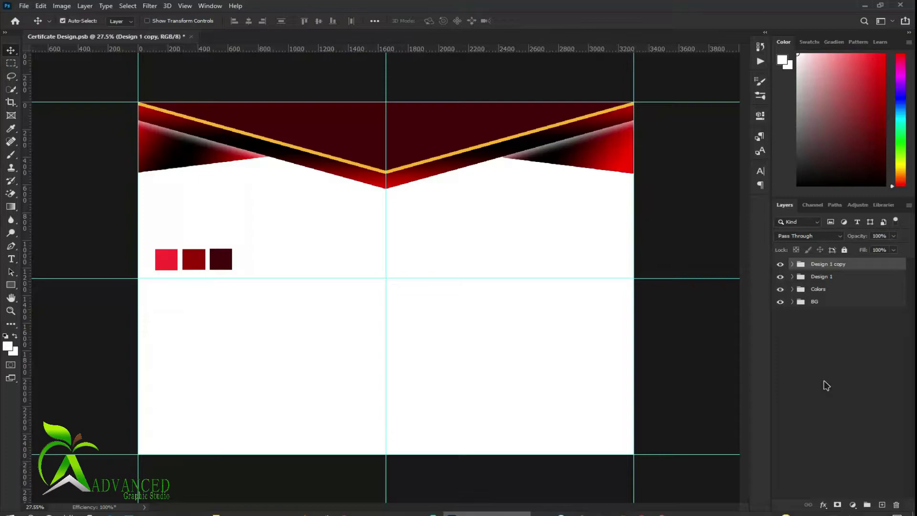
{"action": "left_click_drag", "start_coordinate": [360, 141], "coordinate": [365, 372]}
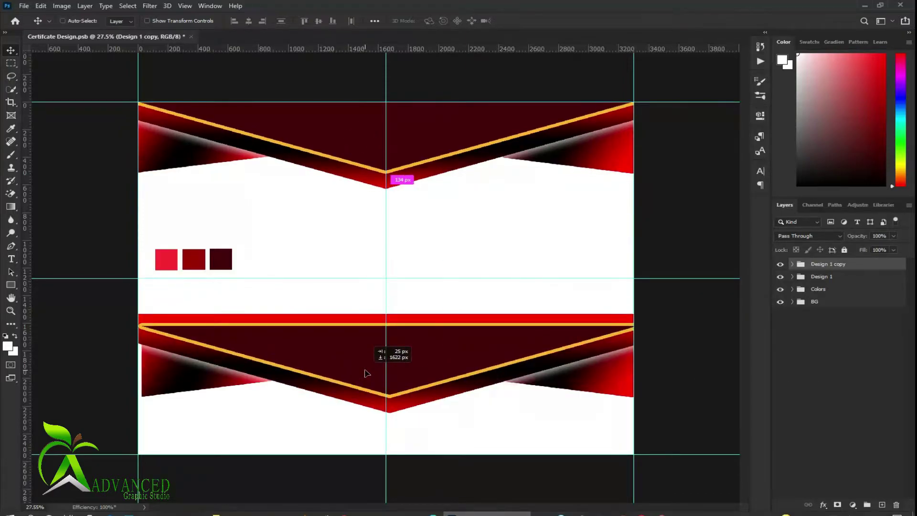
{"action": "key", "text": "ctrl+t"}
{"action": "right_click", "coordinate": [368, 371]}
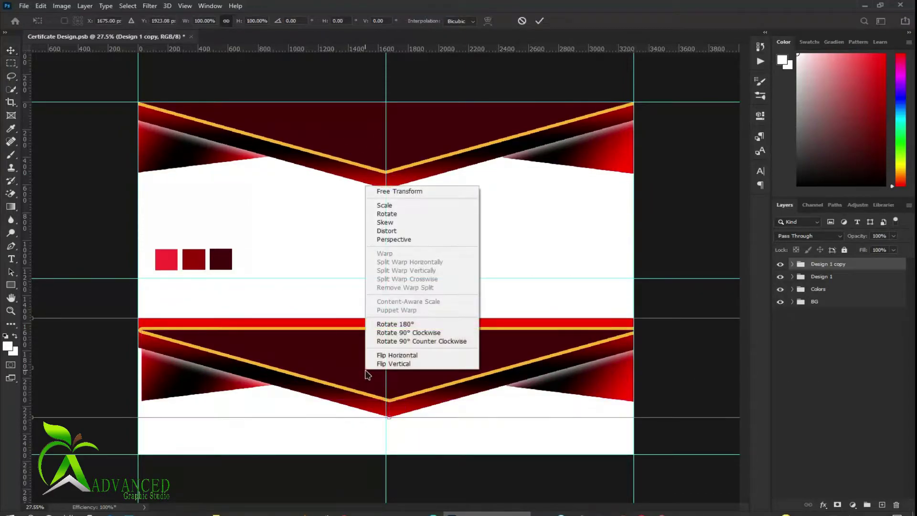
{"action": "left_click", "coordinate": [385, 365]}
{"action": "left_click_drag", "start_coordinate": [385, 366], "coordinate": [399, 398]}
{"action": "left_click", "coordinate": [540, 23]}
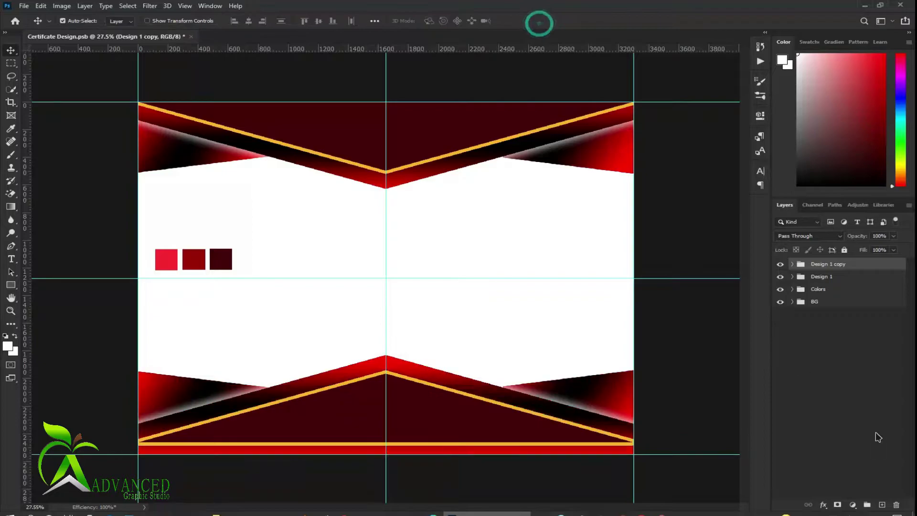
Rename the copied group to Design 2
{"action": "double_click", "coordinate": [836, 264]}
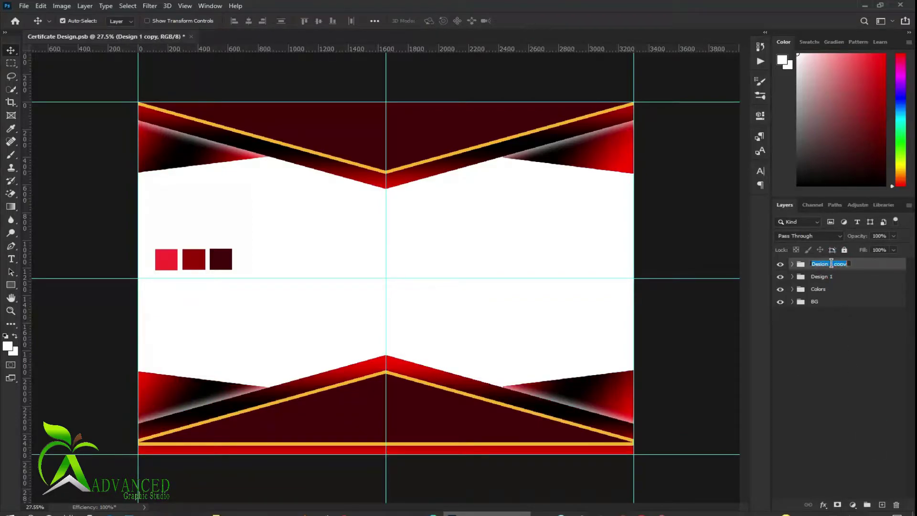
{"action": "double_click", "coordinate": [841, 263]}
{"action": "type", "text": "2"}
{"action": "left_click", "coordinate": [849, 360]}
Save the document and place the gold medal image, scaled down, onto the certificate
{"action": "key", "text": "ctrl+s"}
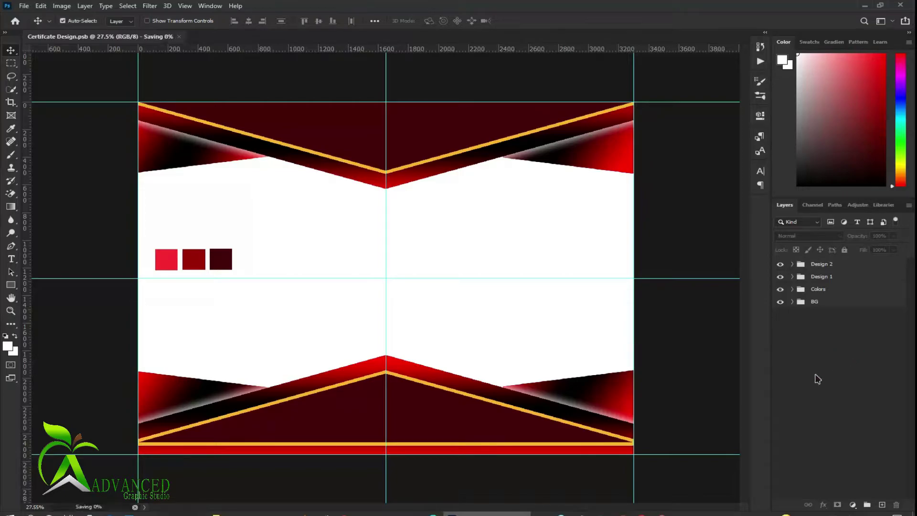
{"action": "left_click_drag", "start_coordinate": [405, 438], "coordinate": [425, 284]}
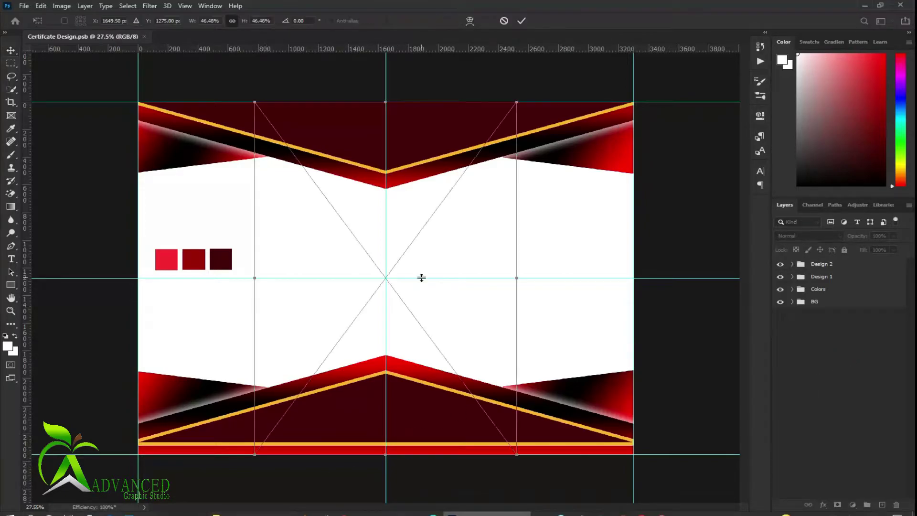
{"action": "left_click_drag", "start_coordinate": [515, 279], "coordinate": [482, 278]}
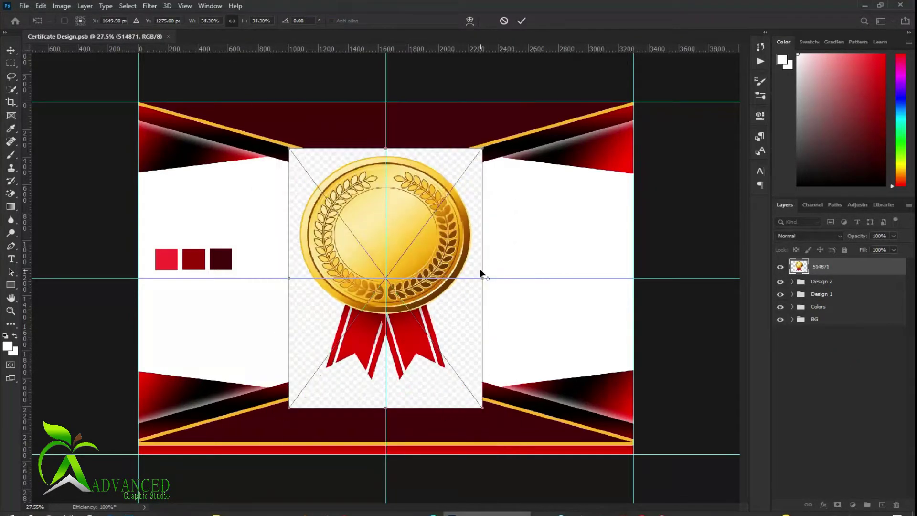
{"action": "left_click", "coordinate": [522, 22]}
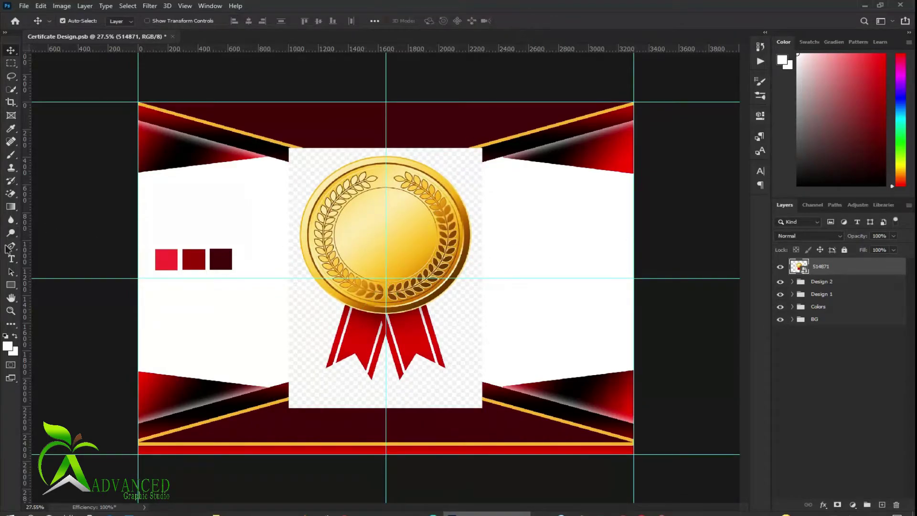
Magic-erase the medal's white background, rasterizing the image when prompted
{"action": "left_click", "coordinate": [17, 196]}
{"action": "left_click", "coordinate": [309, 299]}
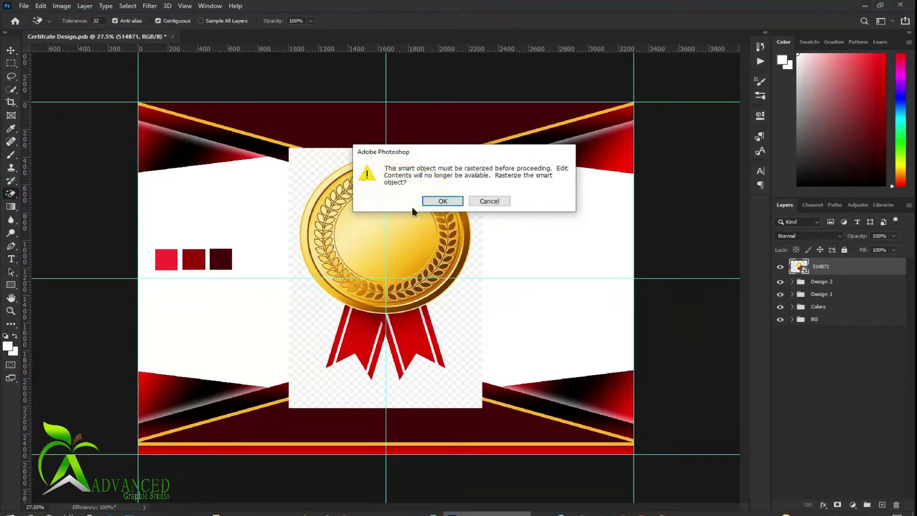
{"action": "left_click", "coordinate": [425, 201]}
{"action": "left_click", "coordinate": [321, 313]}
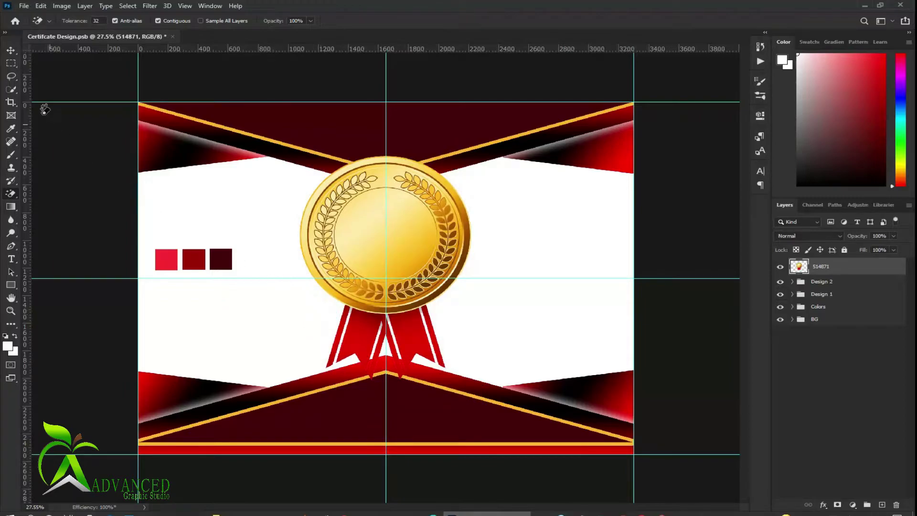
Scale the medal to about 49% and position it at the top centre where the banners meet
{"action": "left_click", "coordinate": [10, 51]}
{"action": "key", "text": "ctrl+t"}
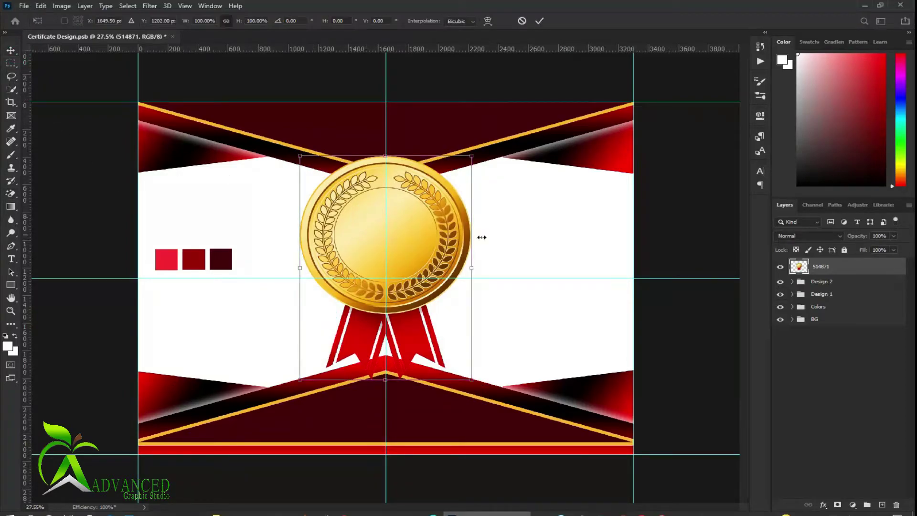
{"action": "mouse_move", "coordinate": [473, 268]}
{"action": "left_mouse_down"}
{"action": "mouse_move", "coordinate": [425, 267]}
{"action": "mouse_move", "coordinate": [401, 158]}
{"action": "left_mouse_up"}
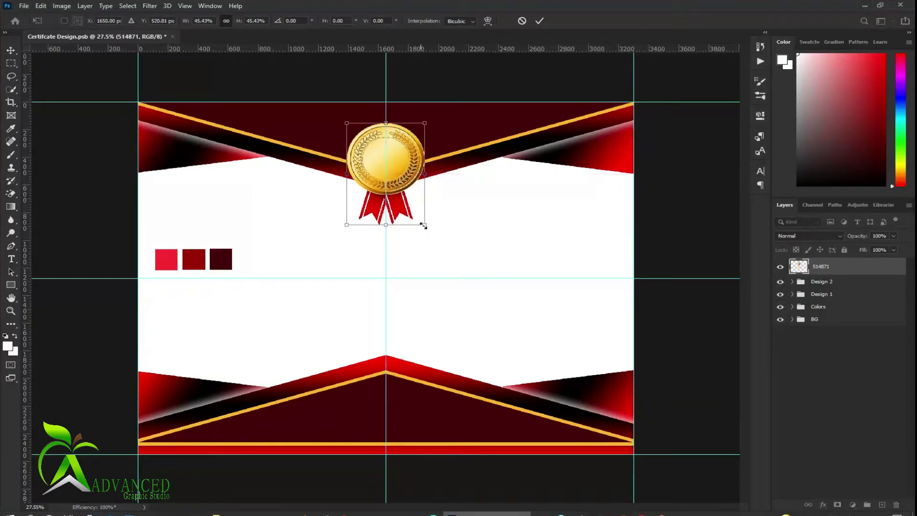
{"action": "left_click_drag", "start_coordinate": [425, 225], "coordinate": [433, 233]}
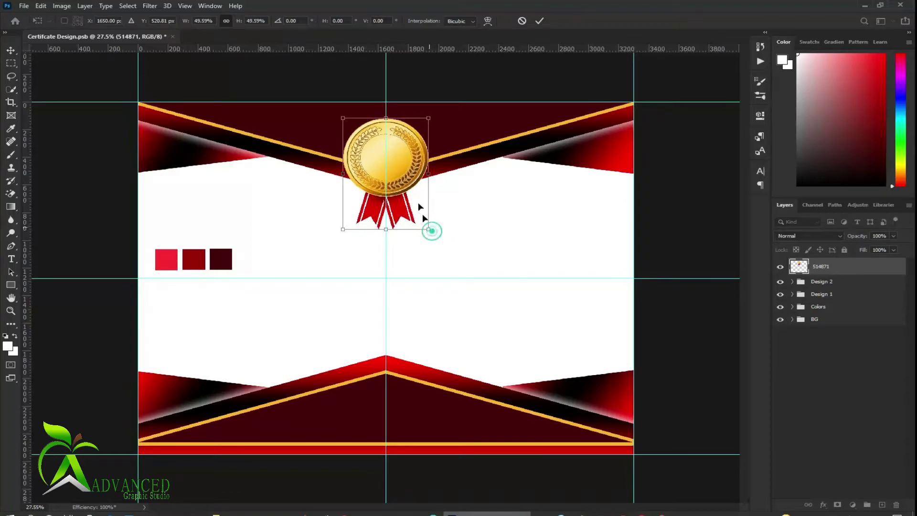
{"action": "left_click_drag", "start_coordinate": [403, 163], "coordinate": [402, 165]}
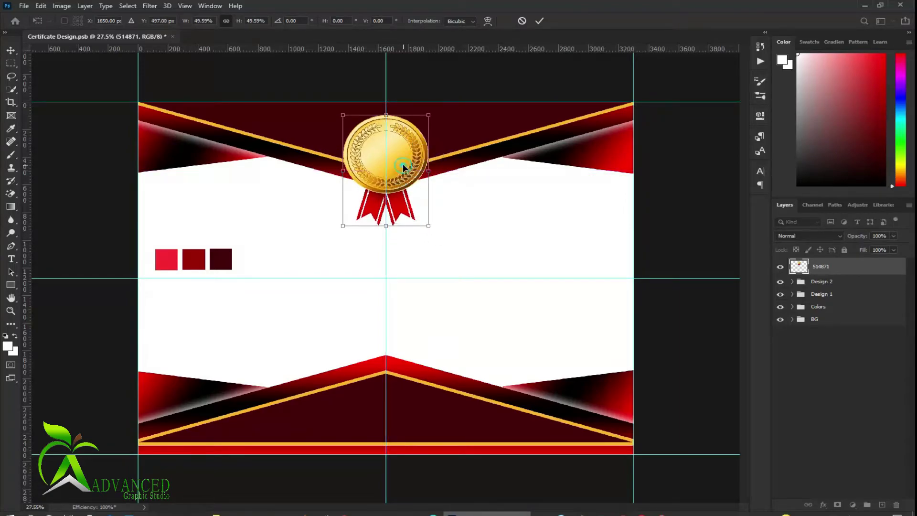
{"action": "left_click", "coordinate": [539, 21]}
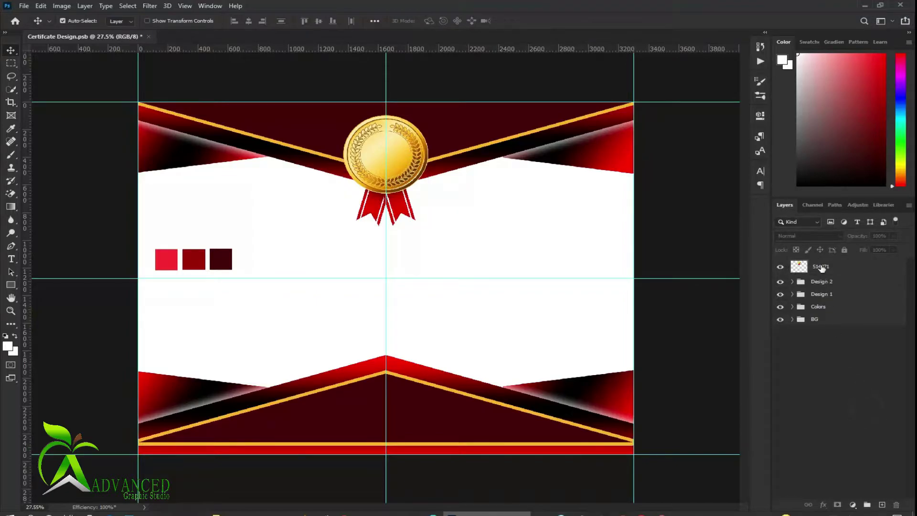
Zoom in and add a text layer reading 'Best' below the medal
{"action": "scroll", "coordinate": [385, 108], "scroll_direction": "up", "scroll_amount": 5}
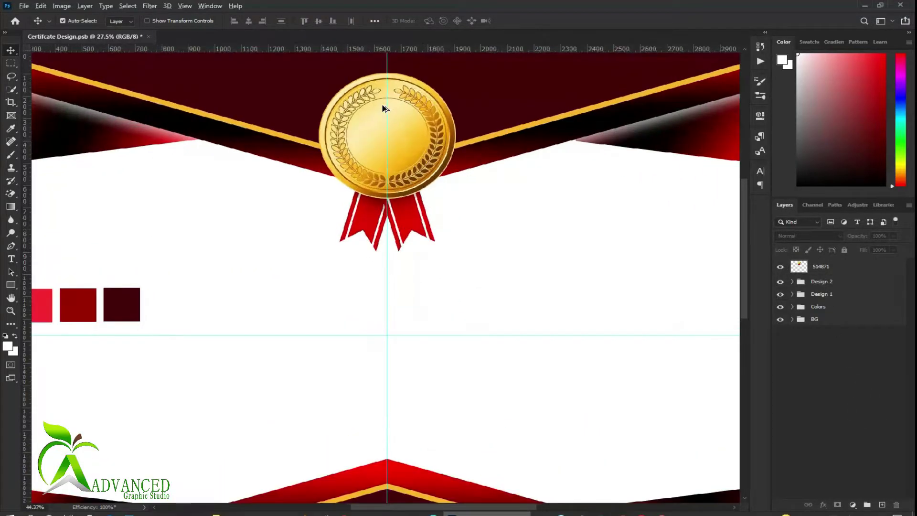
{"action": "scroll", "coordinate": [410, 260], "scroll_direction": "up", "scroll_amount": 2}
{"action": "scroll", "coordinate": [410, 261], "scroll_direction": "up", "scroll_amount": 2}
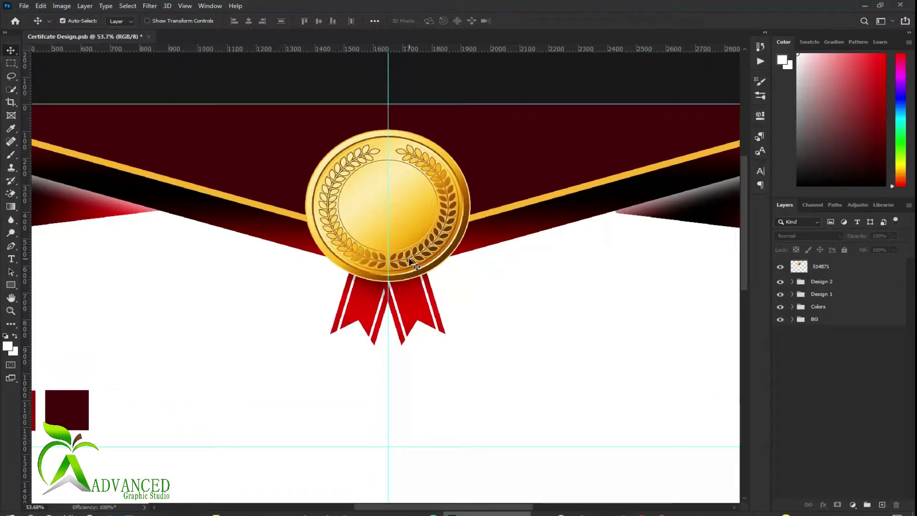
{"action": "left_click", "coordinate": [13, 260]}
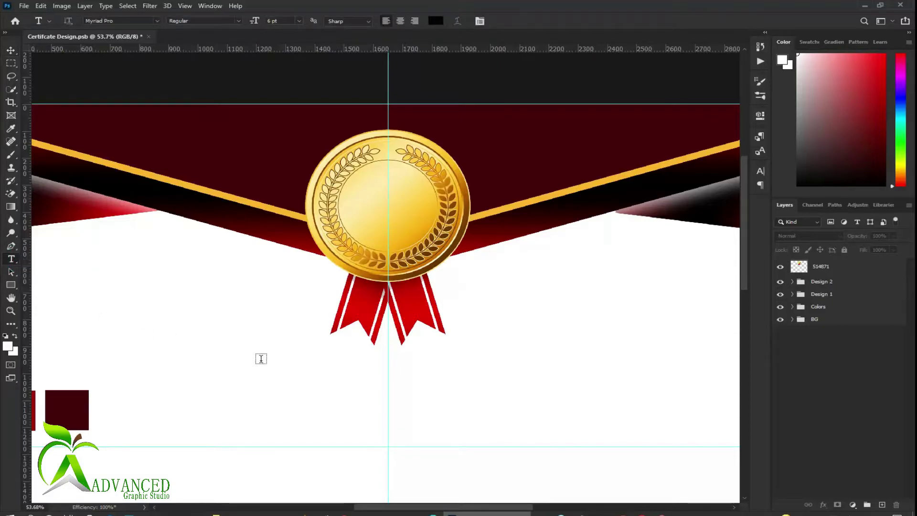
{"action": "left_click", "coordinate": [260, 359]}
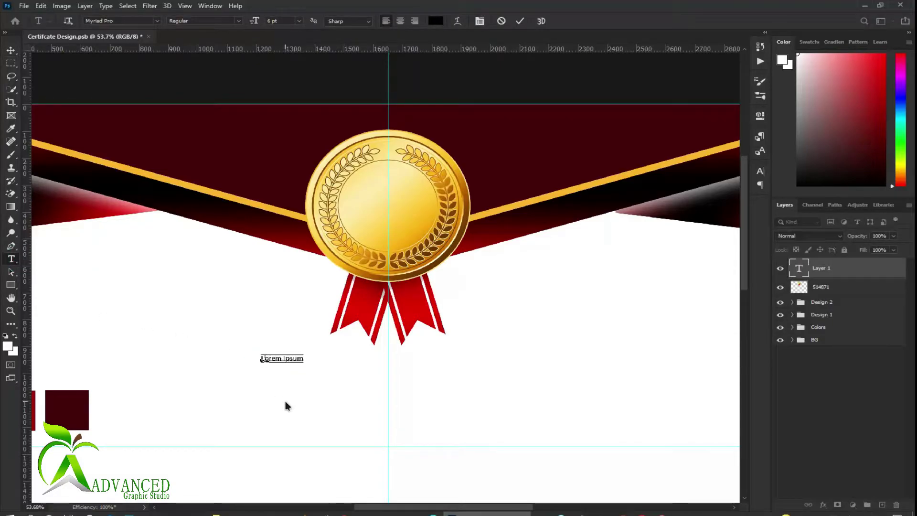
{"action": "type", "text": "CE"}
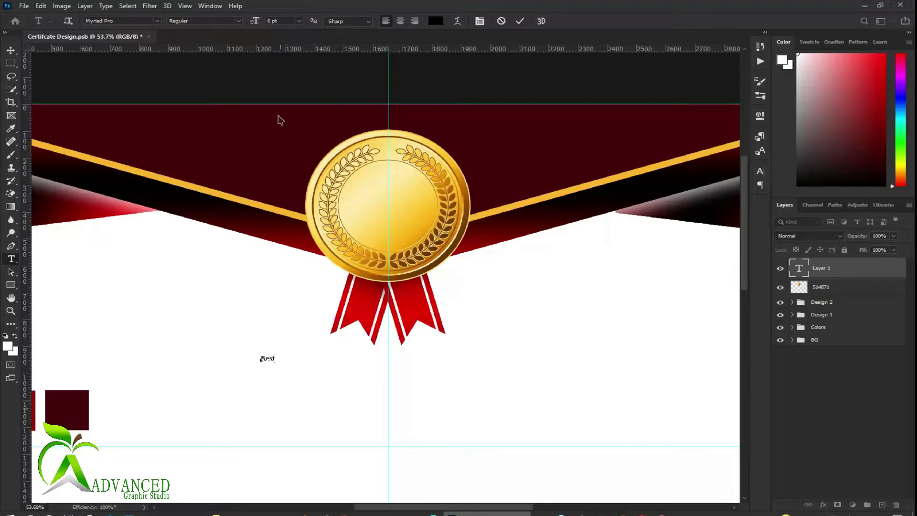
Colour the Best text dark red sampled from the banner and commit it
{"action": "double_click", "coordinate": [267, 359]}
{"action": "left_click", "coordinate": [435, 21]}
{"action": "left_click", "coordinate": [527, 138]}
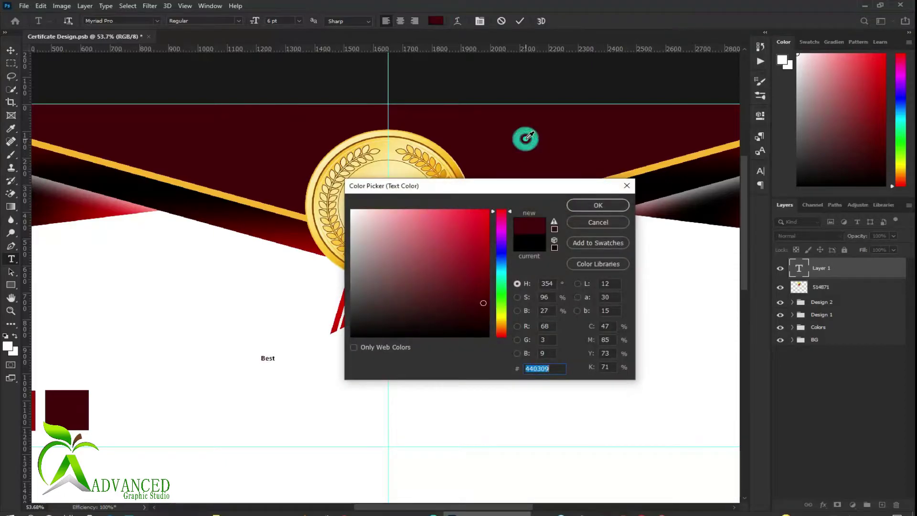
{"action": "left_click", "coordinate": [598, 204]}
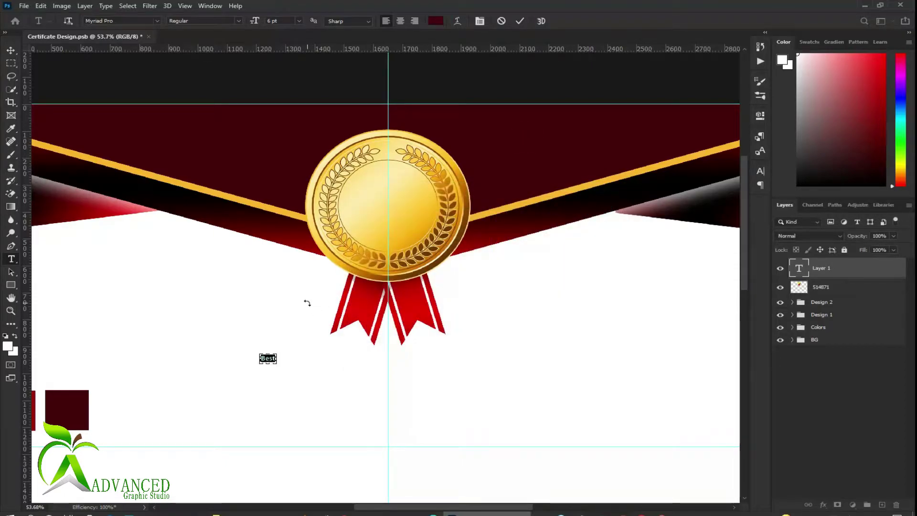
{"action": "key", "text": "ctrl+t"}
{"action": "left_click", "coordinate": [520, 21]}
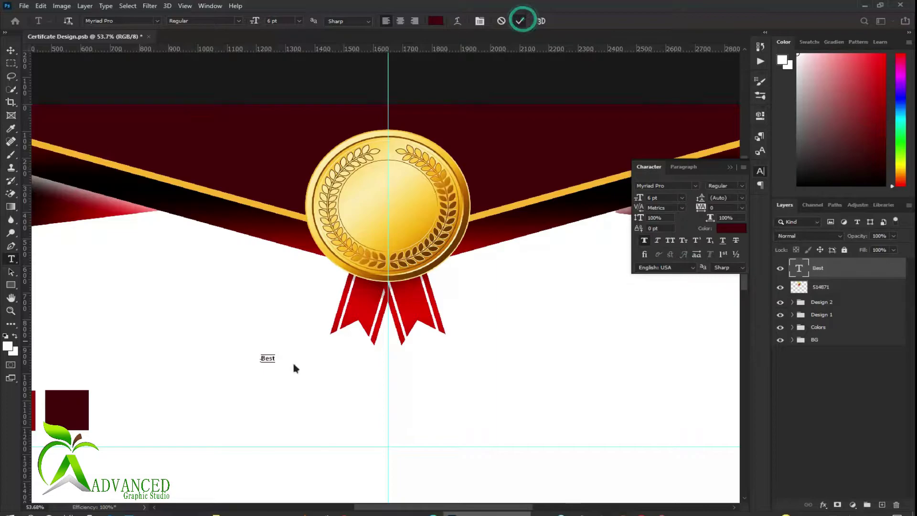
{"action": "key", "text": "ctrl+t"}
Enlarge Best about four times onto the medal and set it in Ananda without faux bold
{"action": "mouse_move", "coordinate": [274, 366]}
{"action": "left_mouse_down"}
{"action": "mouse_move", "coordinate": [317, 384]}
{"action": "mouse_move", "coordinate": [399, 181]}
{"action": "left_mouse_up"}
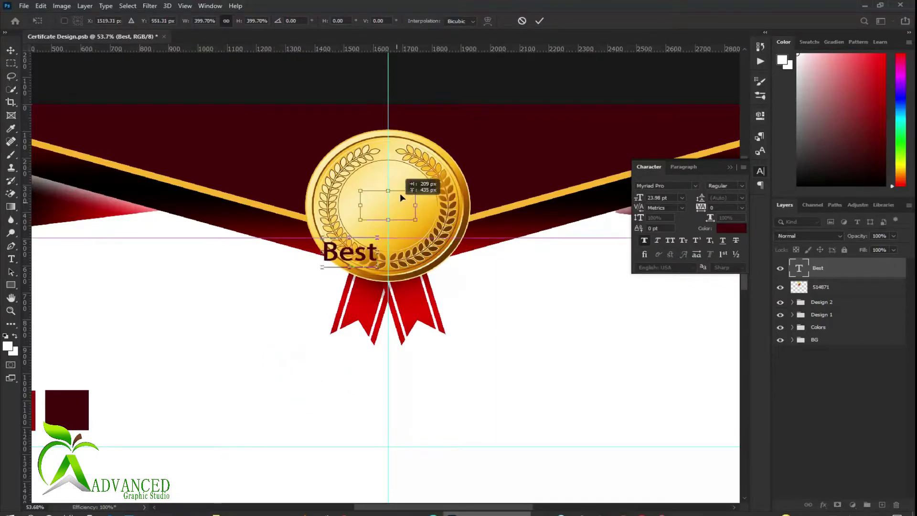
{"action": "left_click", "coordinate": [539, 21]}
{"action": "key", "text": "t"}
{"action": "double_click", "coordinate": [378, 176]}
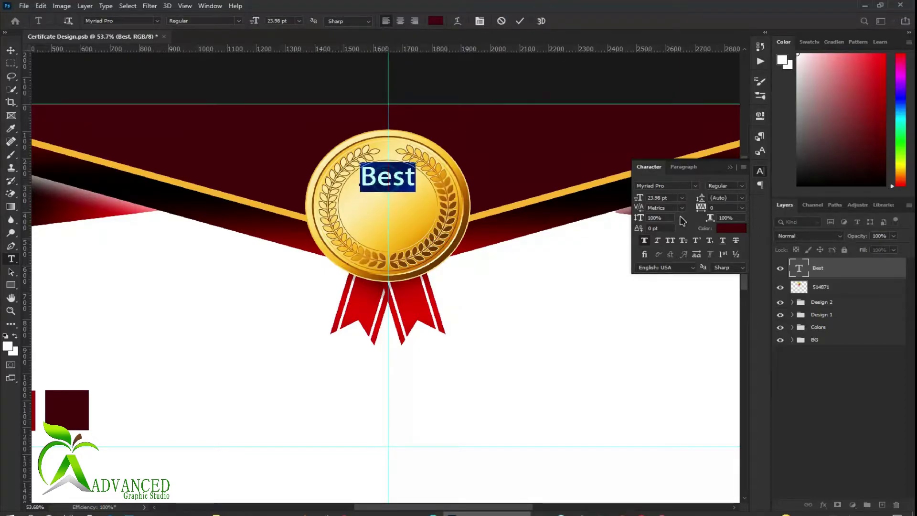
{"action": "left_click", "coordinate": [739, 186]}
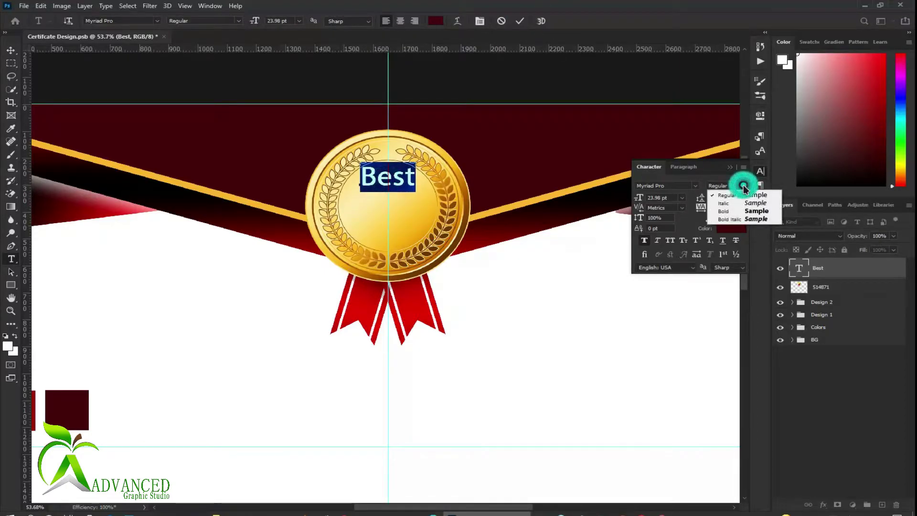
{"action": "left_click", "coordinate": [748, 220]}
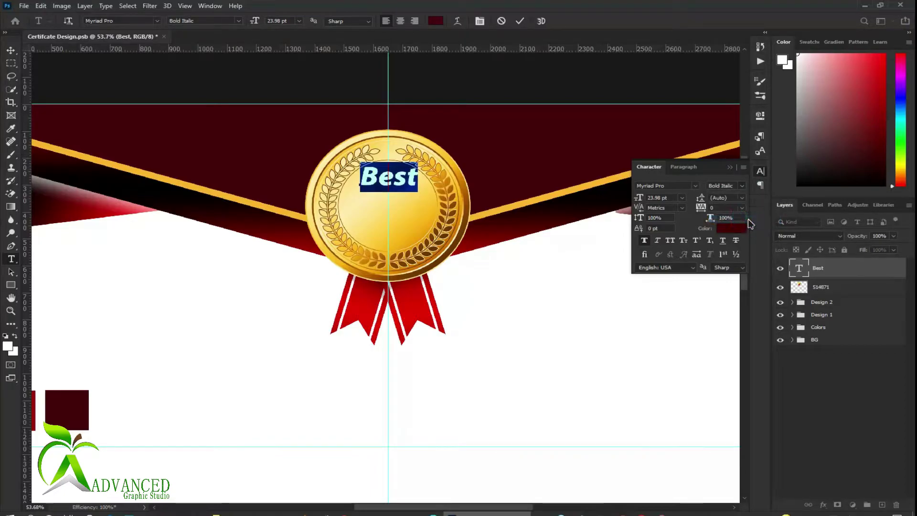
{"action": "left_click", "coordinate": [696, 186]}
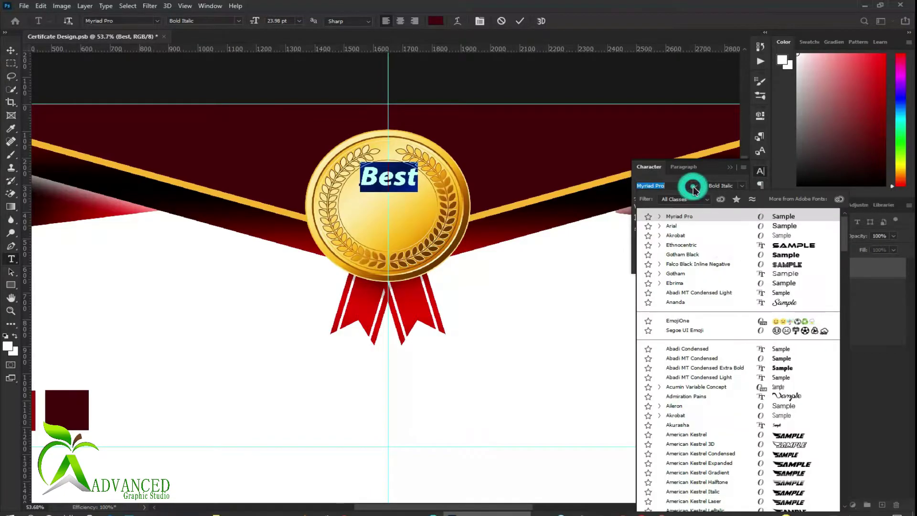
{"action": "left_click", "coordinate": [709, 303]}
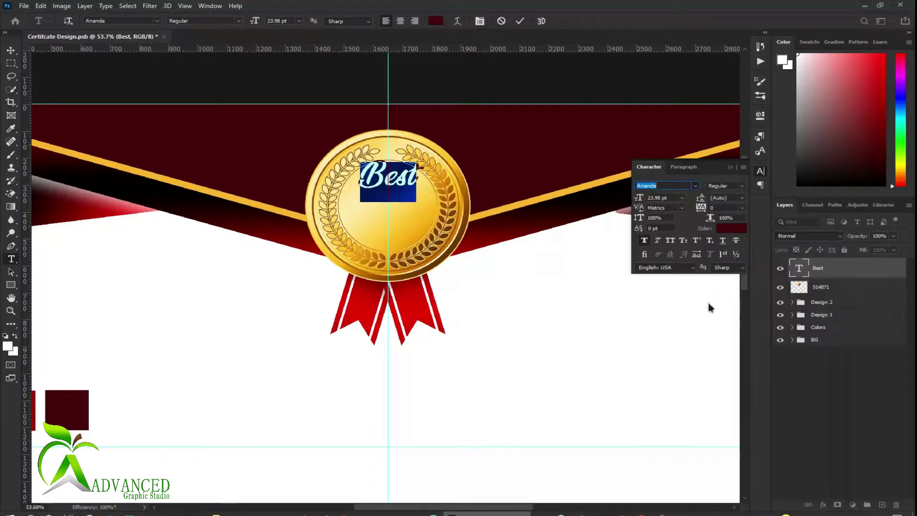
{"action": "left_click", "coordinate": [645, 241]}
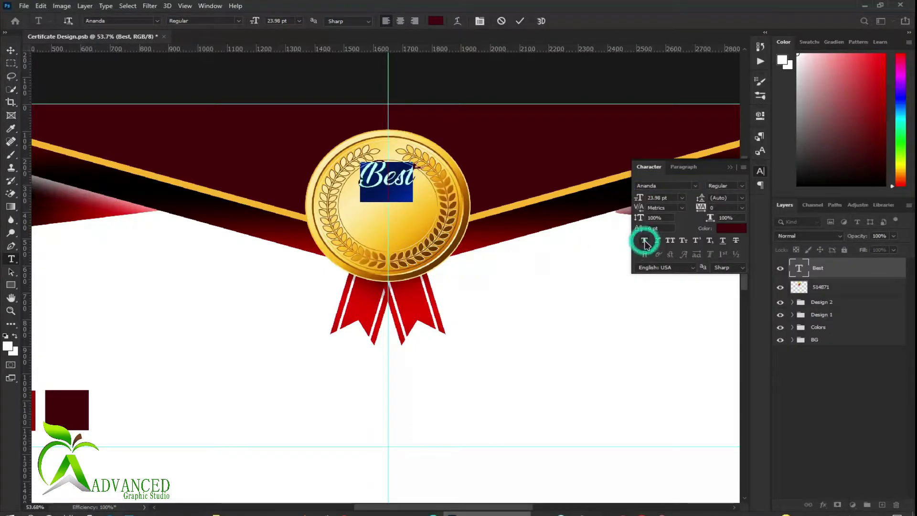
{"action": "left_click", "coordinate": [520, 21]}
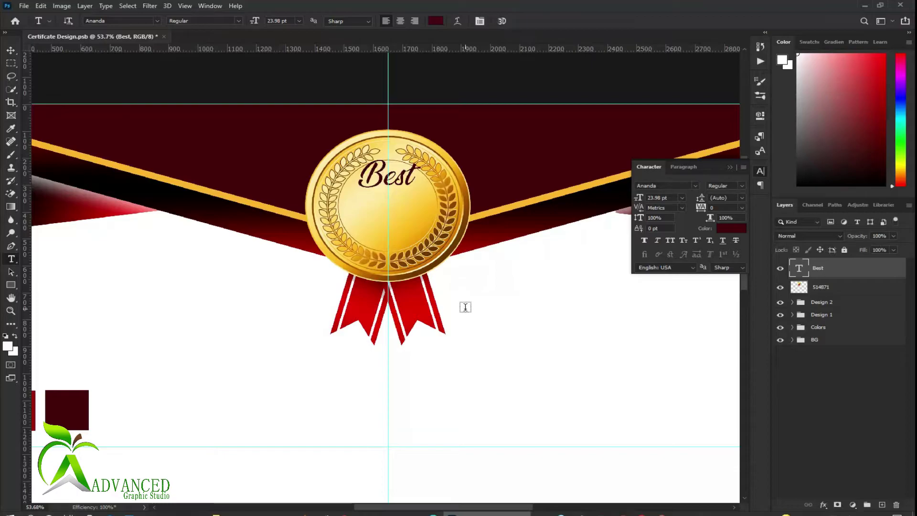
Duplicate Best below itself and retype the copy as AWARD
{"action": "key", "text": "v"}
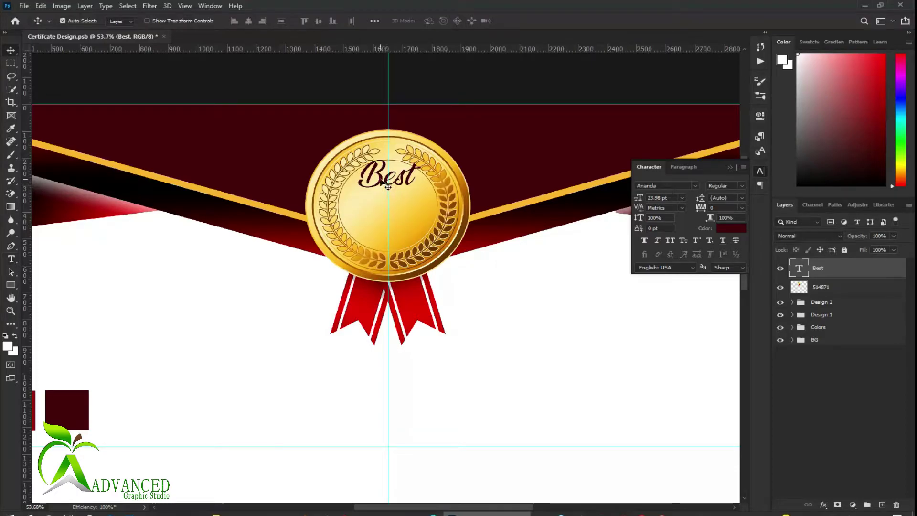
{"action": "left_click_drag", "start_coordinate": [382, 180], "coordinate": [379, 229]}
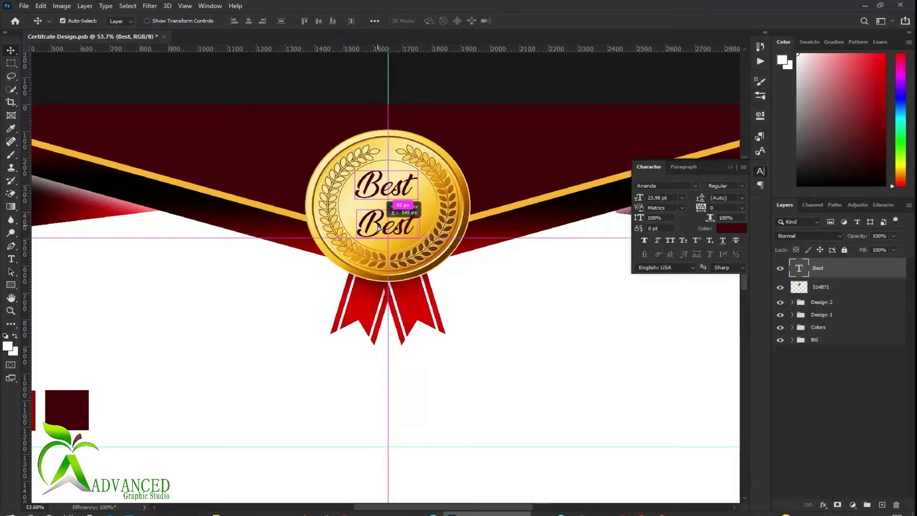
{"action": "double_click", "coordinate": [377, 225]}
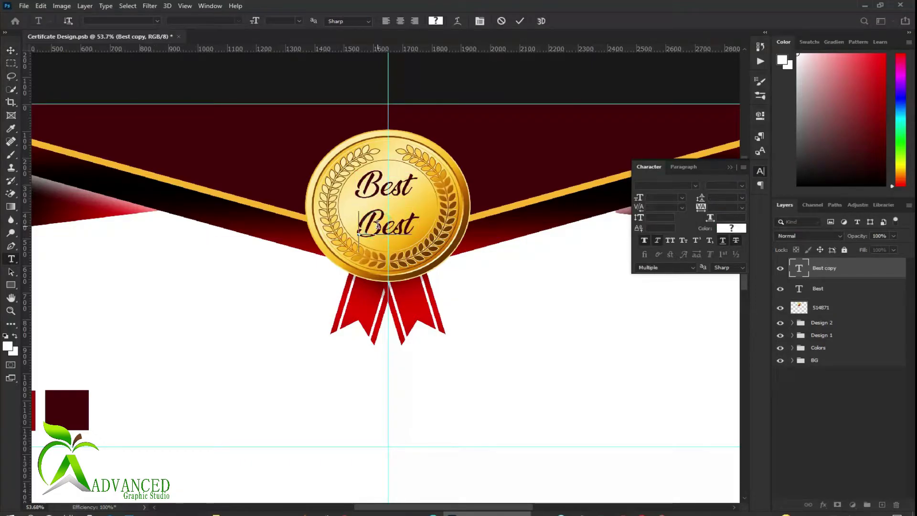
{"action": "key", "text": "ctrl+a"}
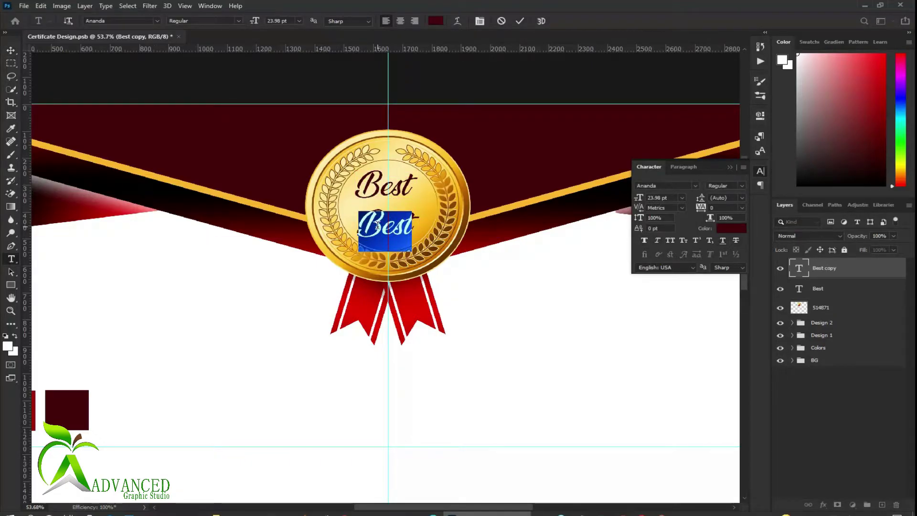
{"action": "type", "text": "AW"}
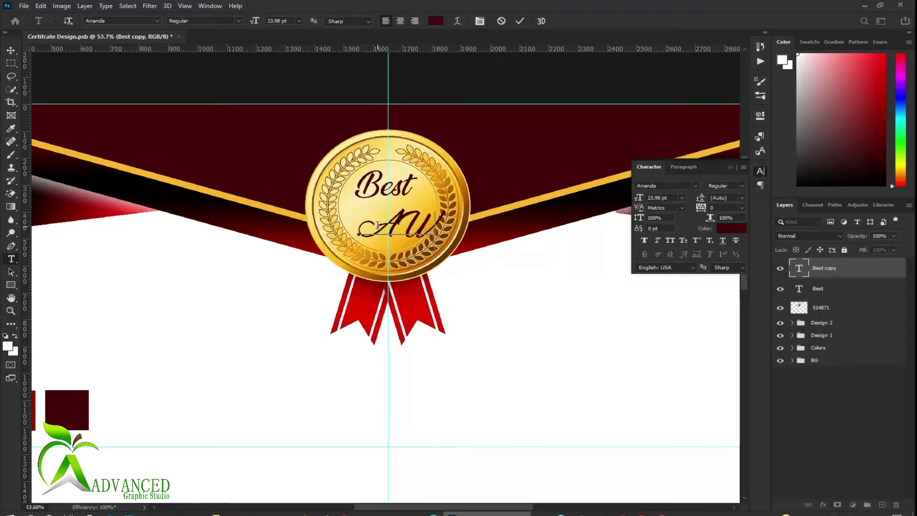
{"action": "type", "text": "AR"}
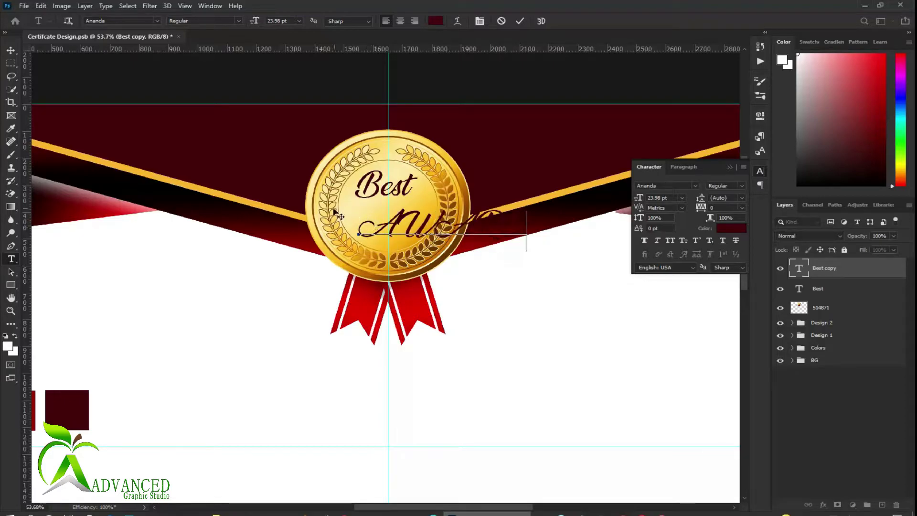
Set the AWARD text to Akrobat with faux bold
{"action": "key", "text": "ctrl+a"}
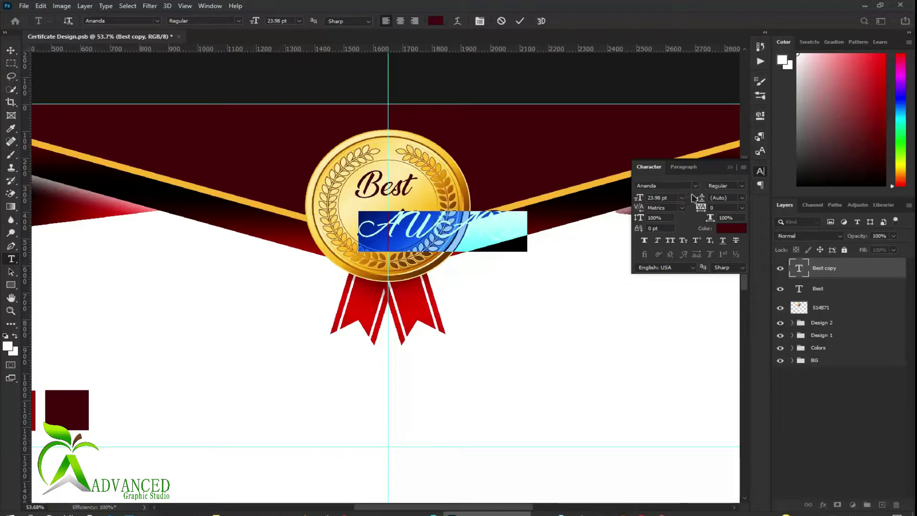
{"action": "left_click", "coordinate": [695, 185]}
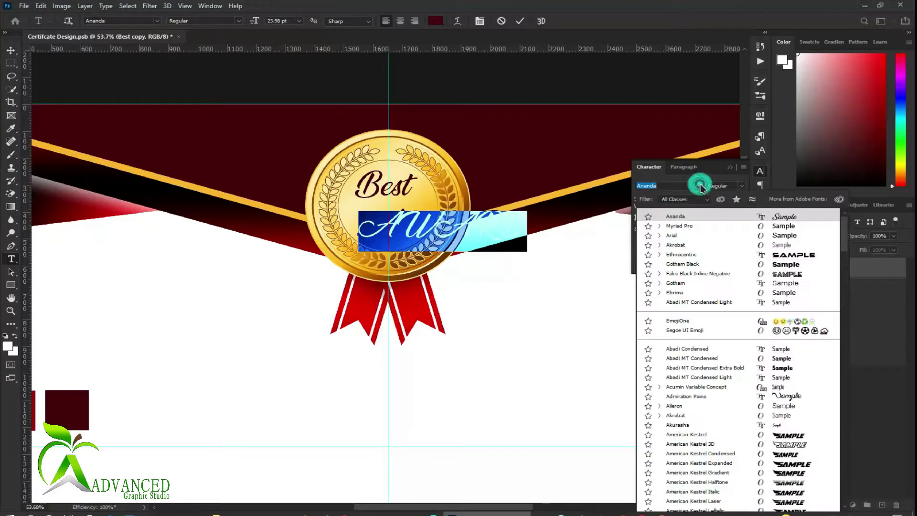
{"action": "left_click", "coordinate": [695, 244]}
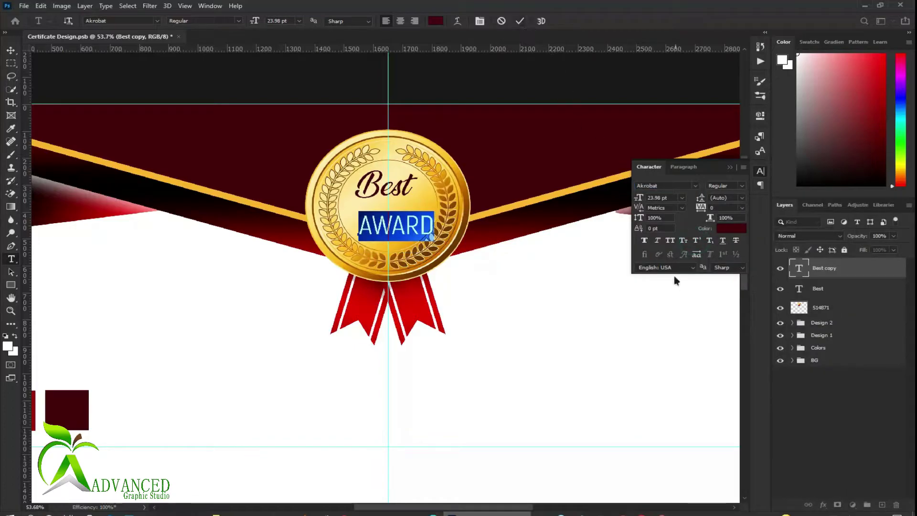
{"action": "left_click", "coordinate": [645, 241]}
{"action": "left_click", "coordinate": [520, 21]}
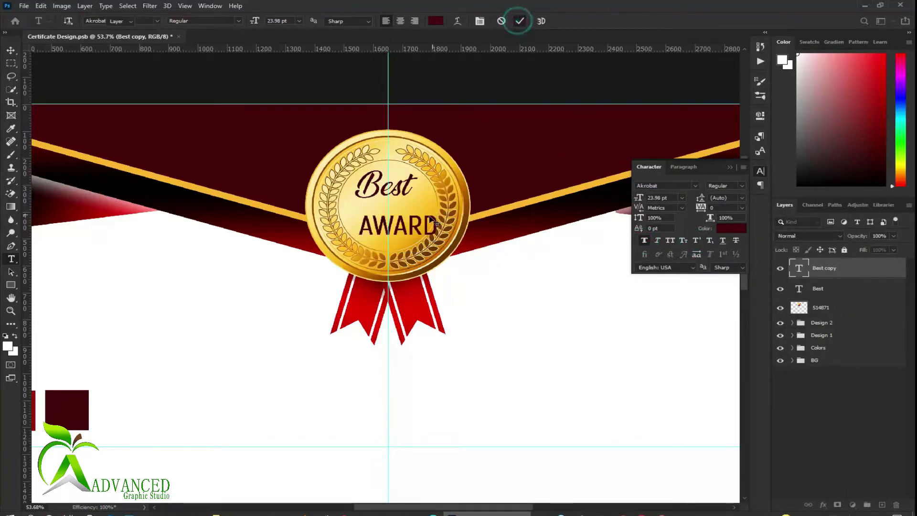
Centre AWARD and Best on the medal and save the document
{"action": "key", "text": "v"}
{"action": "left_click_drag", "start_coordinate": [402, 230], "coordinate": [391, 224]}
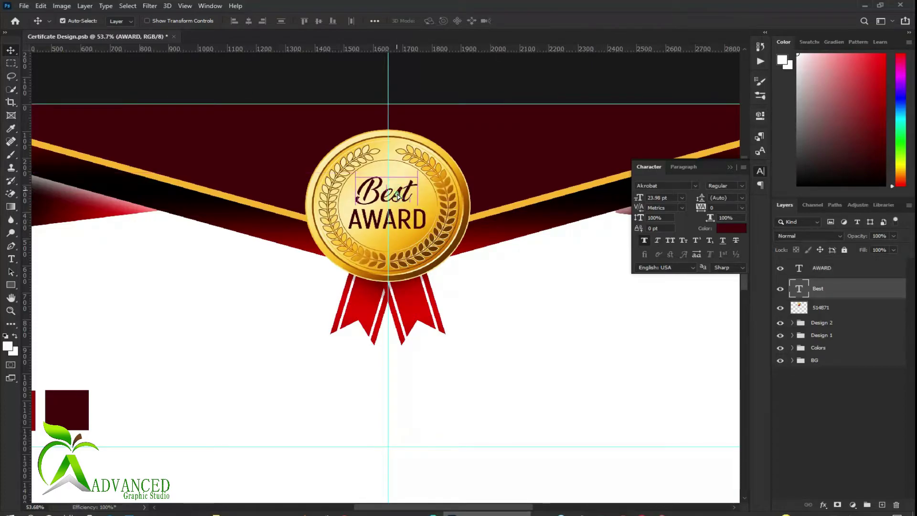
{"action": "left_click_drag", "start_coordinate": [401, 194], "coordinate": [401, 199]}
{"action": "left_click", "coordinate": [865, 425]}
{"action": "key", "text": "ctrl+s"}
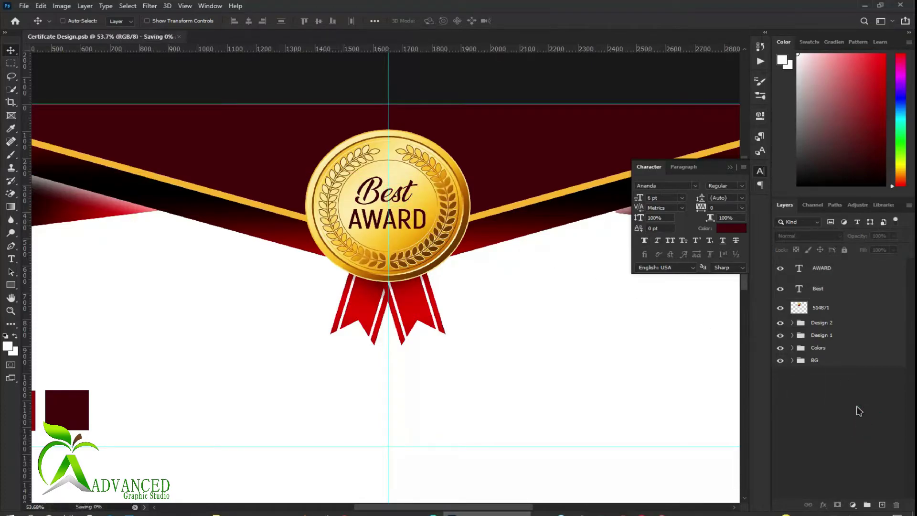
Group the AWARD, Best and medal layers into a group named Icon, then save
{"action": "left_click", "coordinate": [730, 169]}
{"action": "scroll", "coordinate": [516, 311], "scroll_direction": "down", "scroll_amount": 2}
{"action": "scroll", "coordinate": [516, 311], "scroll_direction": "down", "scroll_amount": 2}
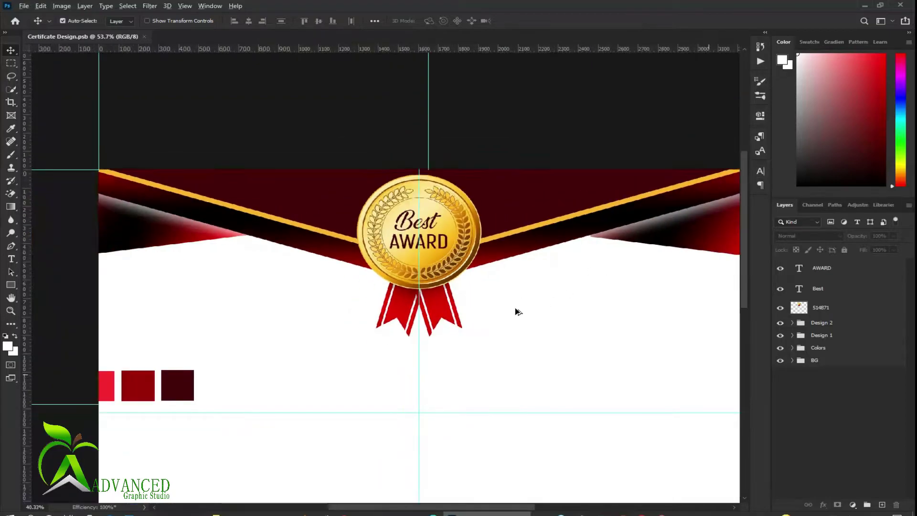
{"action": "scroll", "coordinate": [516, 311], "scroll_direction": "down", "scroll_amount": 2}
{"action": "scroll", "coordinate": [516, 311], "scroll_direction": "up", "scroll_amount": 1}
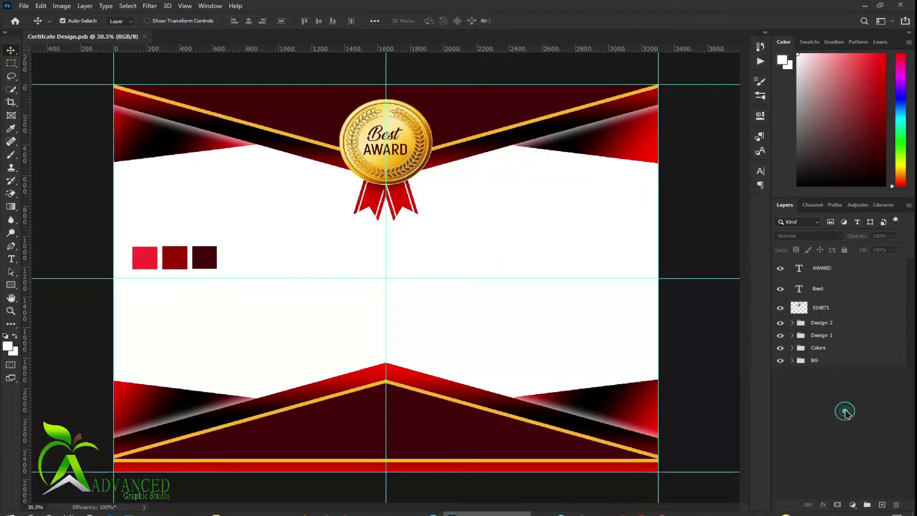
{"action": "left_click", "coordinate": [825, 309]}
{"action": "left_click", "coordinate": [824, 268], "text": "shift"}
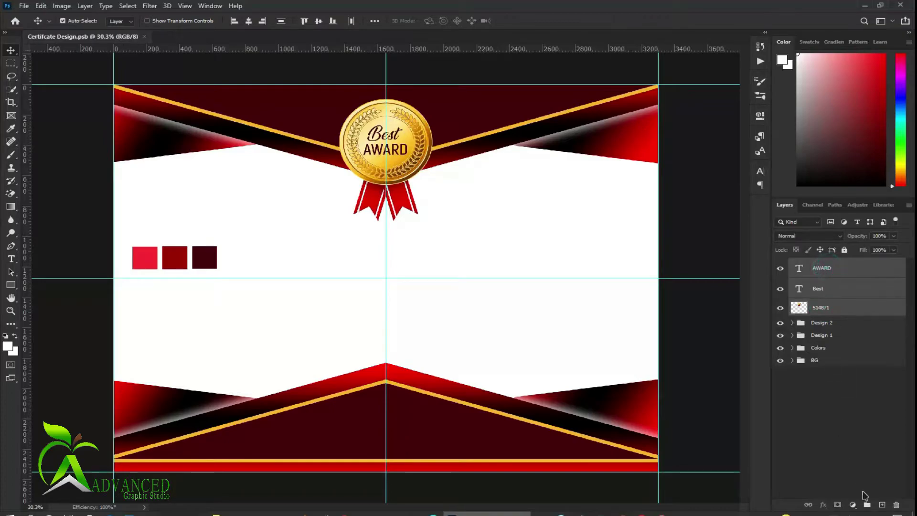
{"action": "left_click", "coordinate": [866, 506]}
{"action": "double_click", "coordinate": [820, 264]}
{"action": "type", "text": "Icon"}
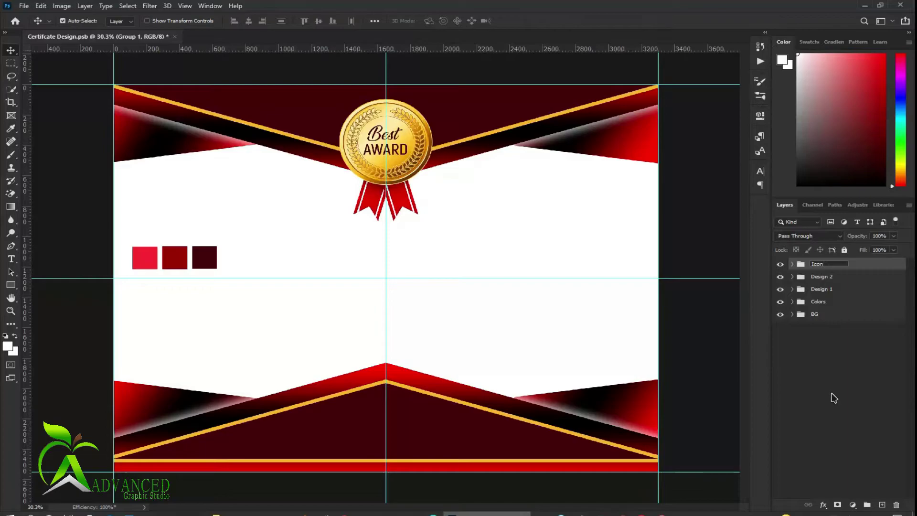
{"action": "left_click", "coordinate": [834, 398]}
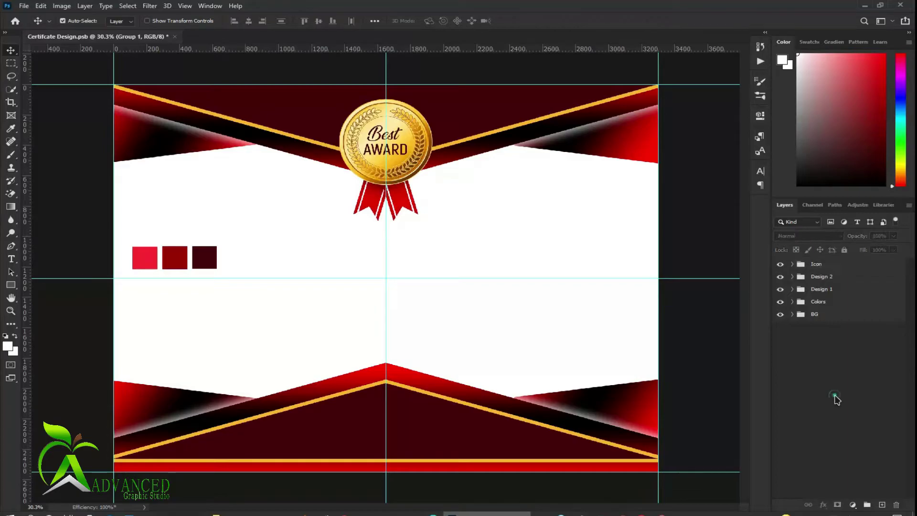
{"action": "key", "text": "ctrl+s"}
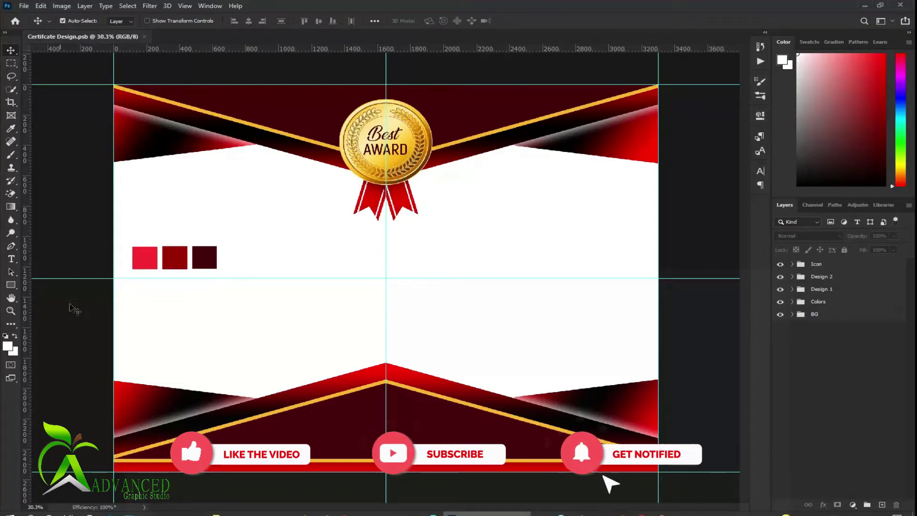
Shrink the Icon medal group to about 78% and raise it onto the top banner
{"action": "left_click", "coordinate": [835, 268]}
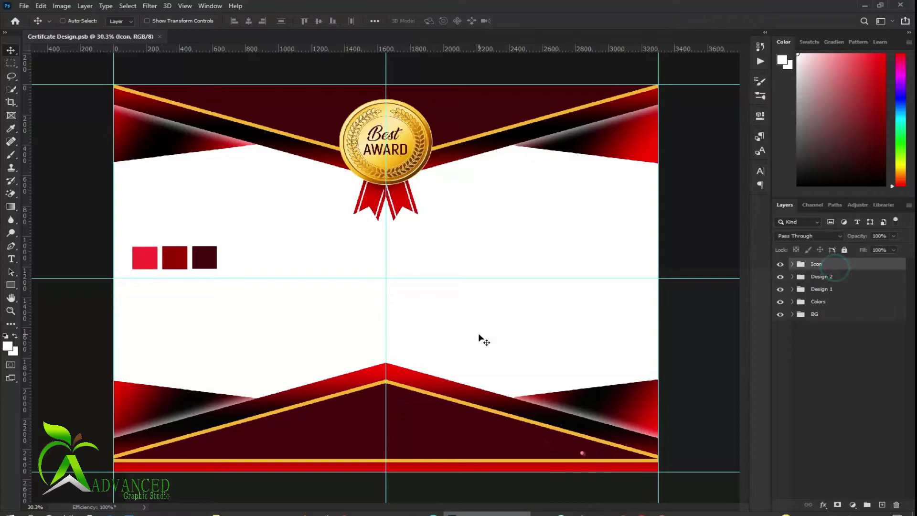
{"action": "key", "text": "ctrl+t"}
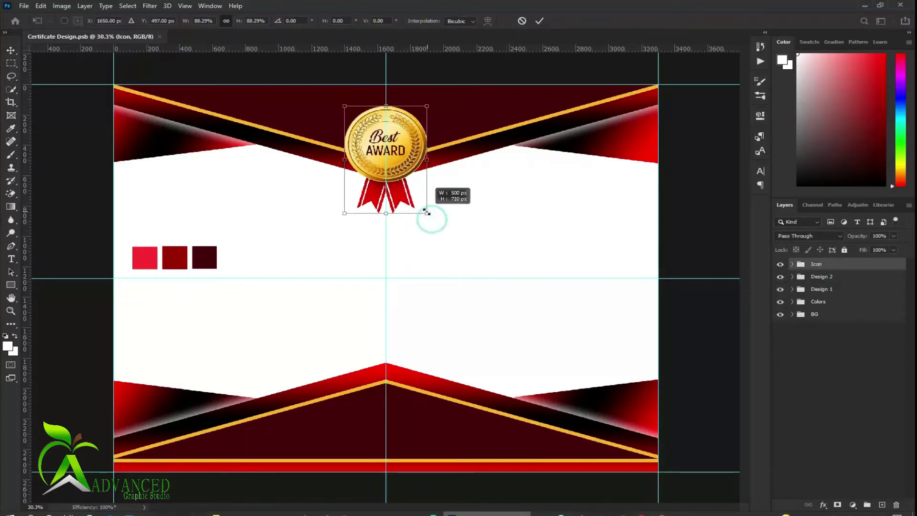
{"action": "left_click_drag", "start_coordinate": [433, 220], "coordinate": [422, 207]}
{"action": "left_click_drag", "start_coordinate": [397, 149], "coordinate": [397, 140]}
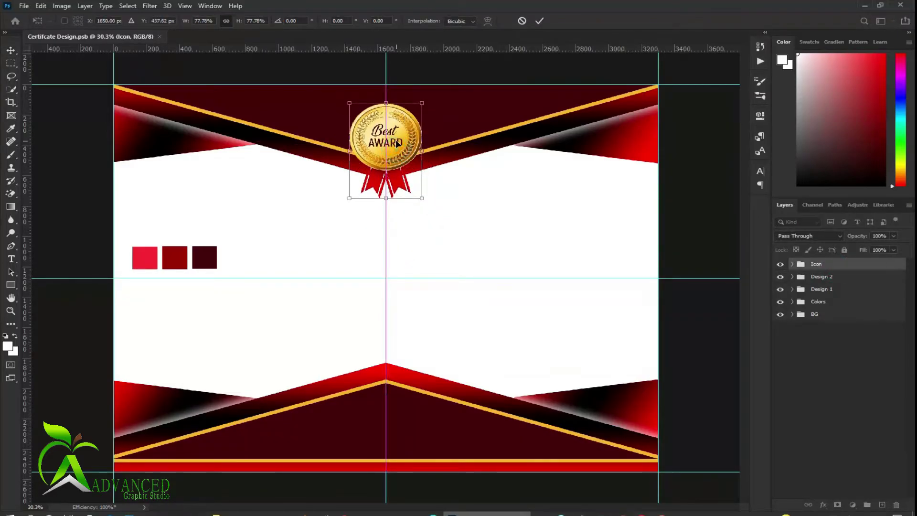
{"action": "left_click", "coordinate": [540, 21]}
{"action": "left_click", "coordinate": [824, 335]}
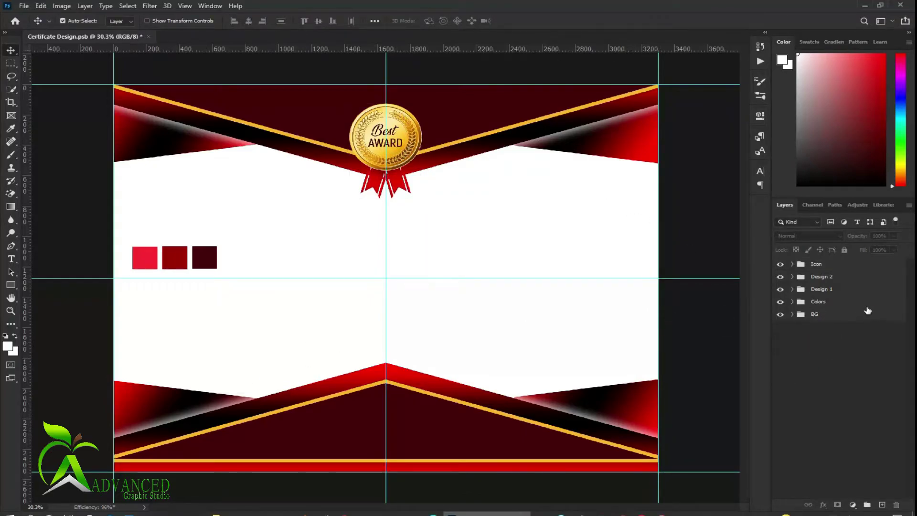
Move the Colors swatch group lower on the page and save the document
{"action": "left_click", "coordinate": [850, 302]}
{"action": "left_click_drag", "start_coordinate": [200, 261], "coordinate": [189, 360]}
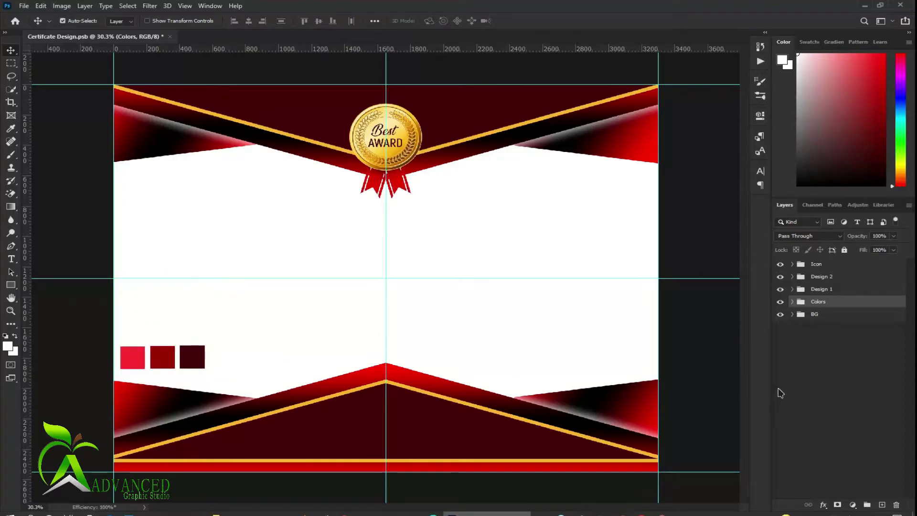
{"action": "left_click", "coordinate": [837, 408]}
{"action": "key", "text": "ctrl+s"}
Type a 40 pt CERTIFICATE title below the medal's left side
{"action": "left_click", "coordinate": [11, 259]}
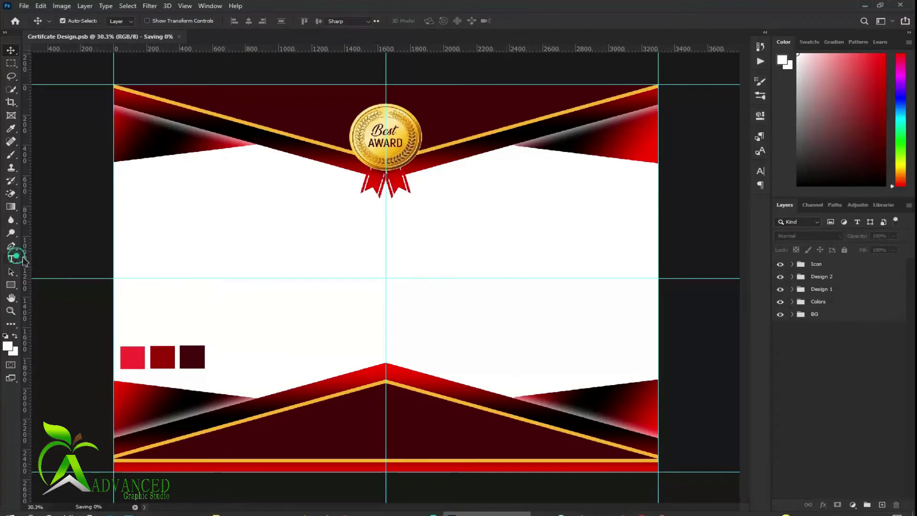
{"action": "left_click", "coordinate": [232, 217]}
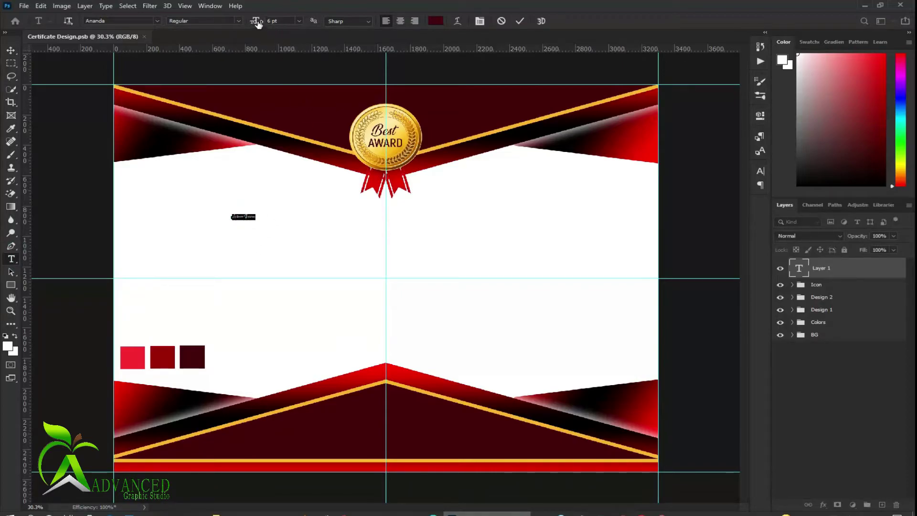
{"action": "left_click_drag", "start_coordinate": [257, 24], "coordinate": [387, 263]}
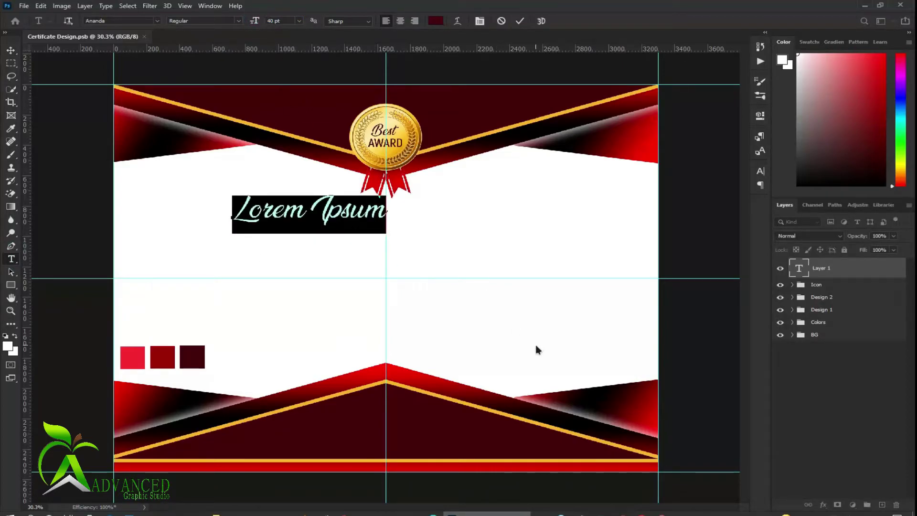
{"action": "type", "text": "C"}
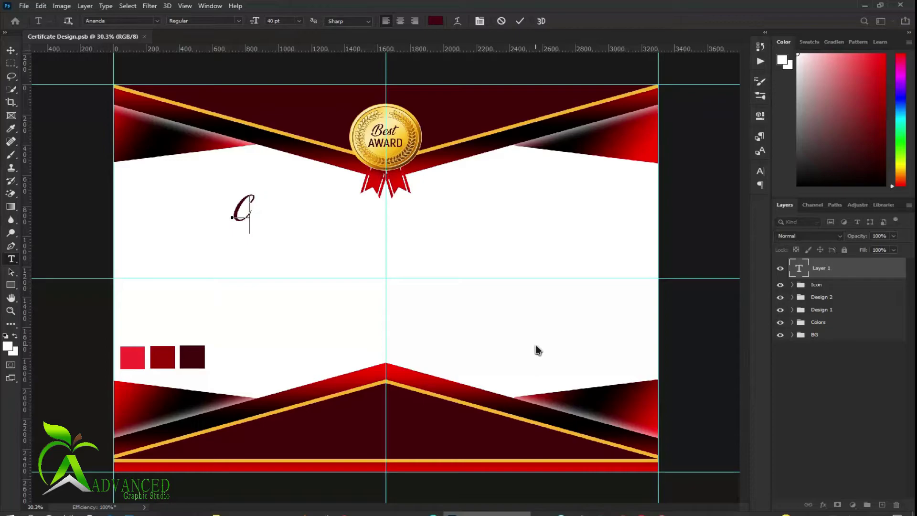
{"action": "type", "text": "ER"}
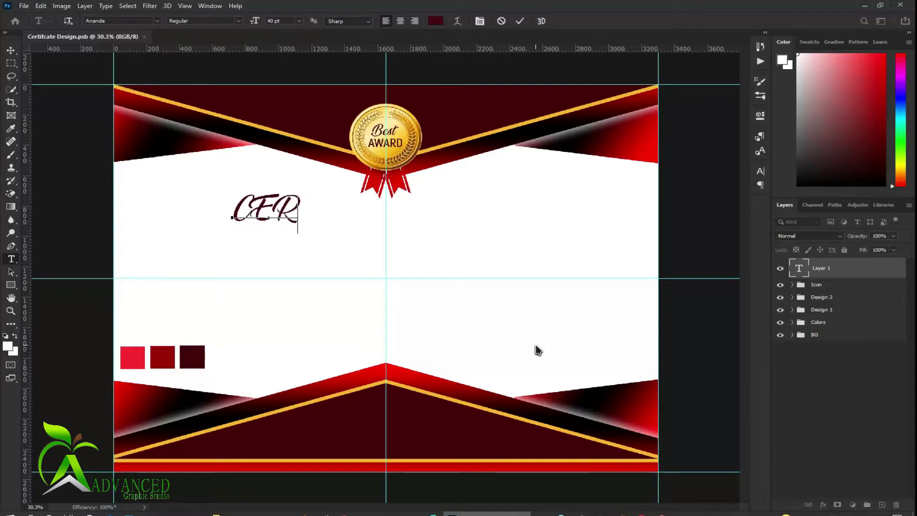
{"action": "type", "text": "TI"}
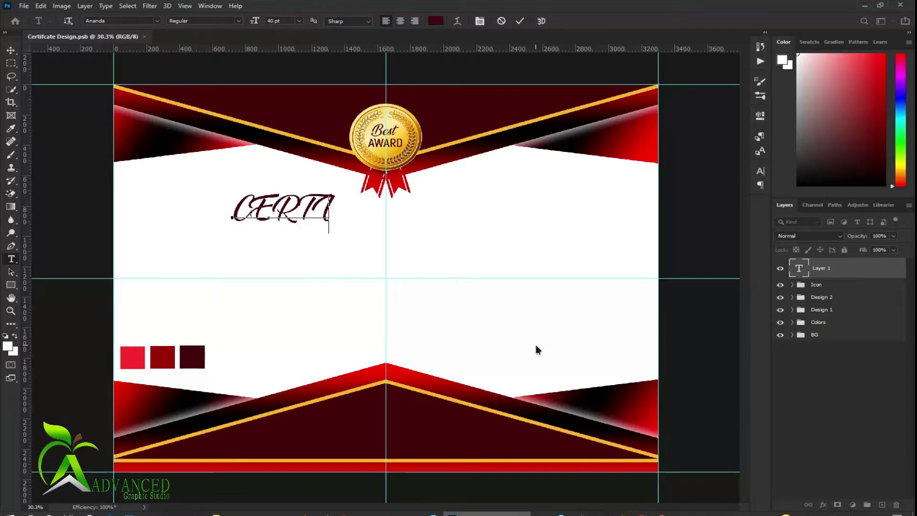
{"action": "type", "text": "FICA"}
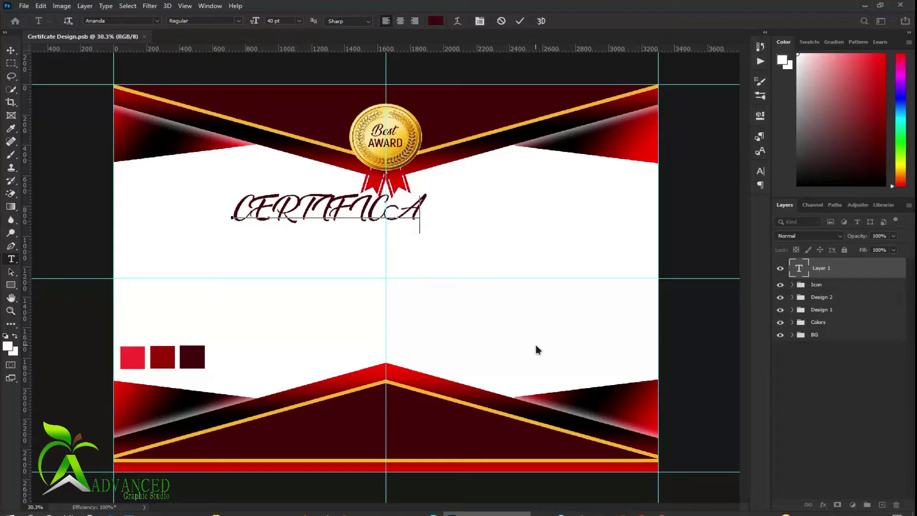
{"action": "type", "text": "TE"}
Set the CERTIFICATE title to Arial Bold and commit the text
{"action": "double_click", "coordinate": [368, 210]}
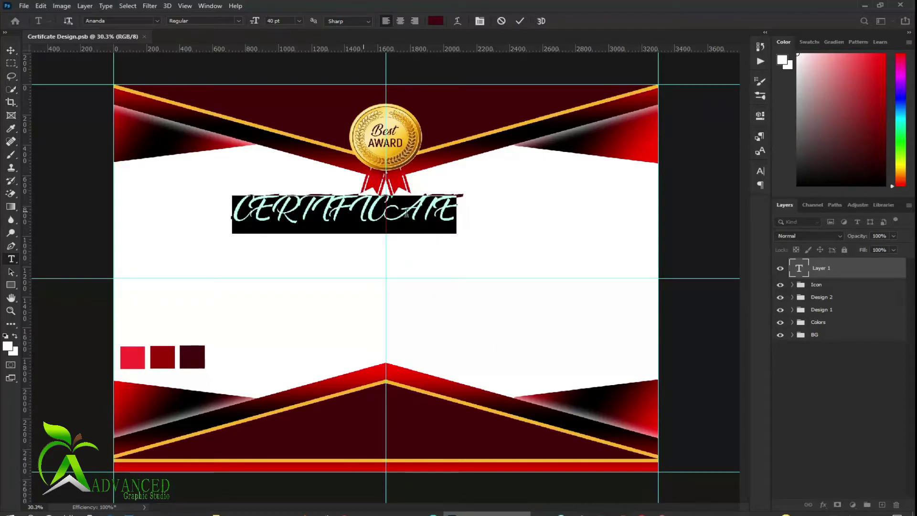
{"action": "left_click", "coordinate": [761, 170]}
{"action": "left_click", "coordinate": [693, 186]}
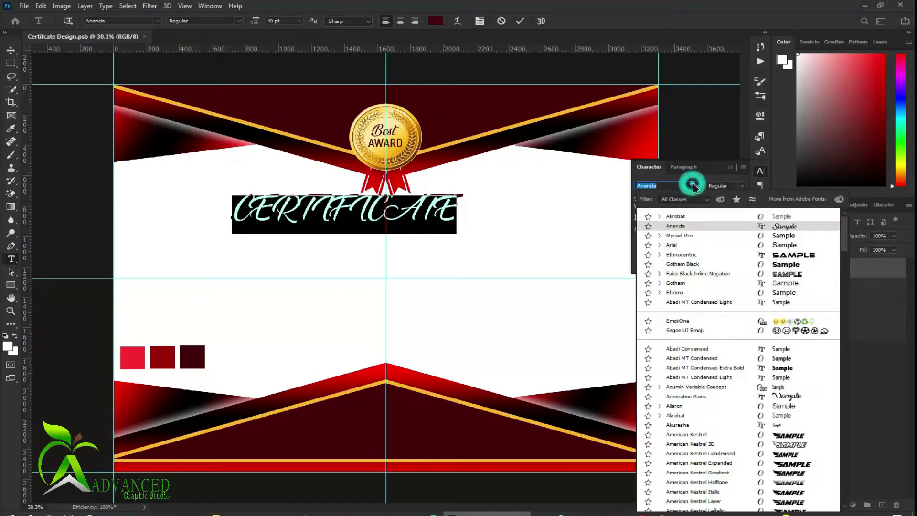
{"action": "left_click", "coordinate": [696, 221]}
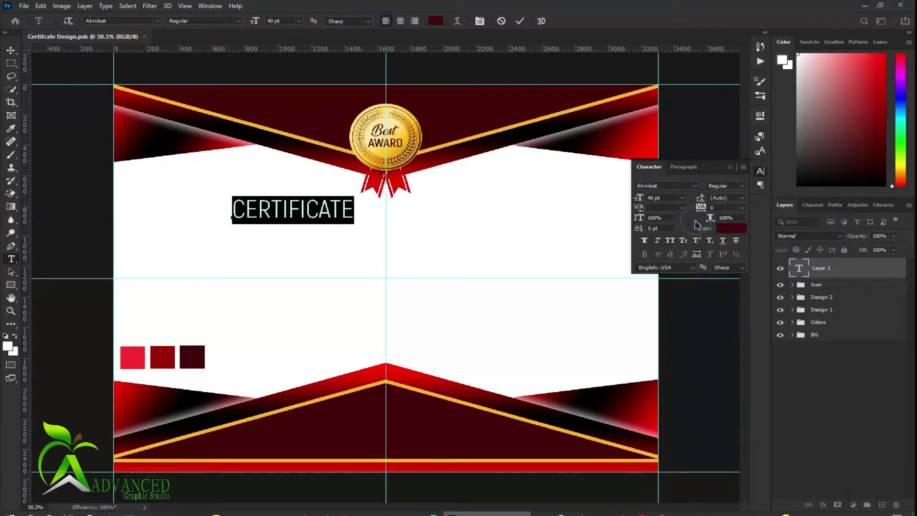
{"action": "left_click", "coordinate": [645, 241]}
{"action": "left_click", "coordinate": [740, 186]}
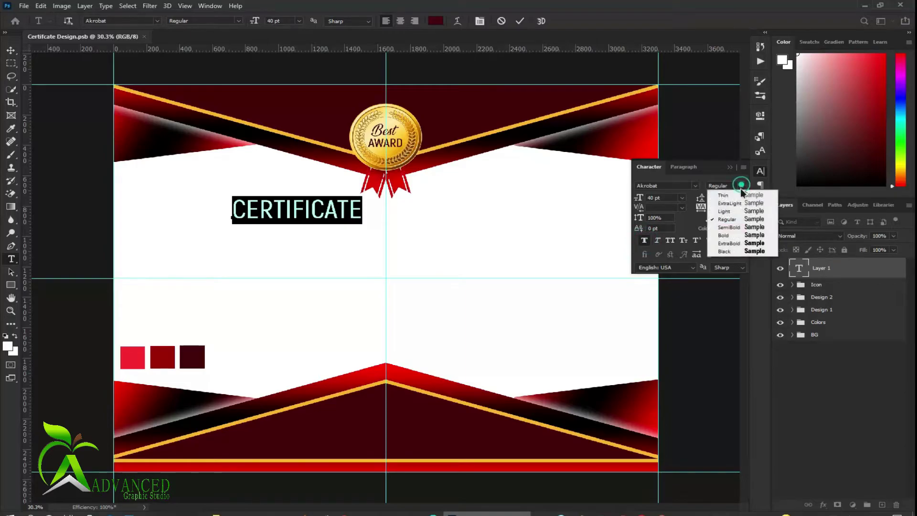
{"action": "left_click", "coordinate": [740, 234]}
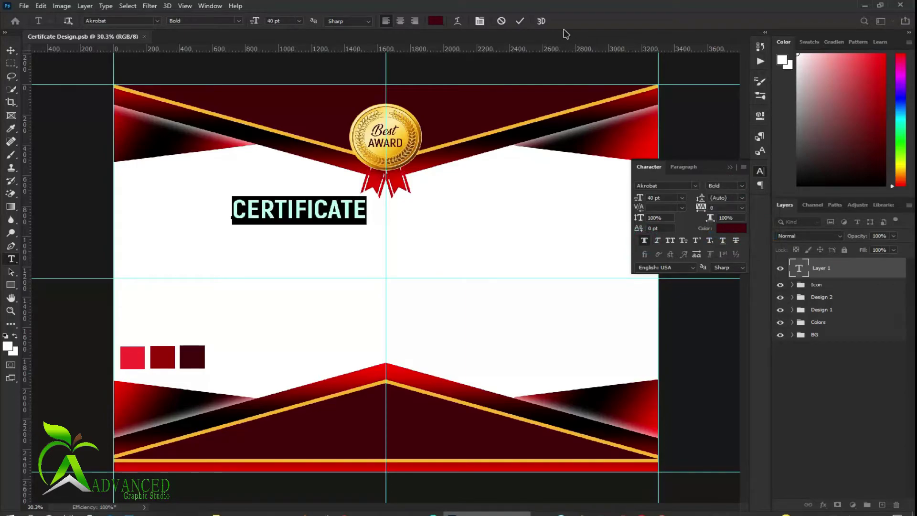
{"action": "left_click", "coordinate": [696, 186]}
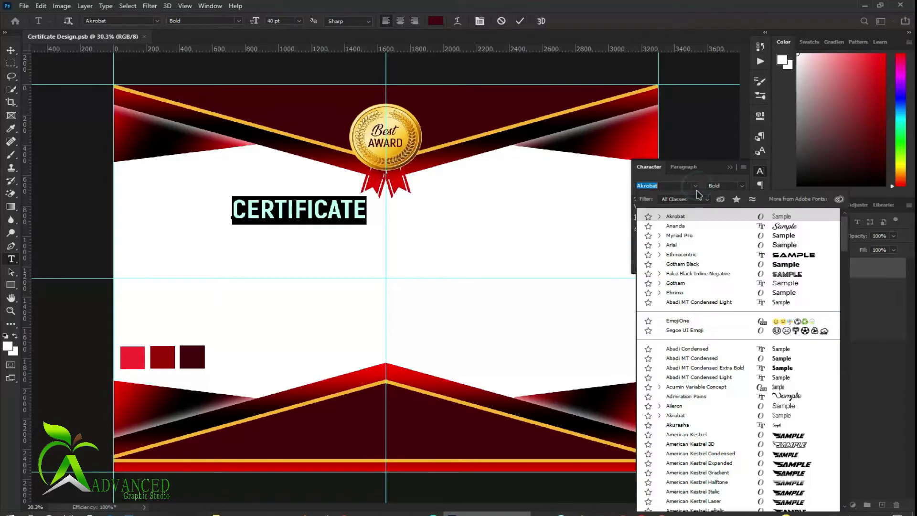
{"action": "left_click", "coordinate": [697, 245]}
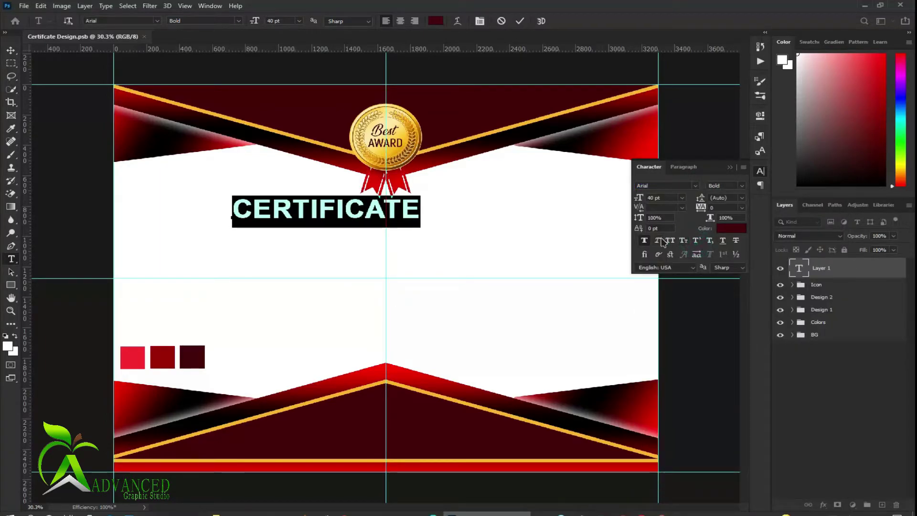
{"action": "left_click", "coordinate": [520, 21]}
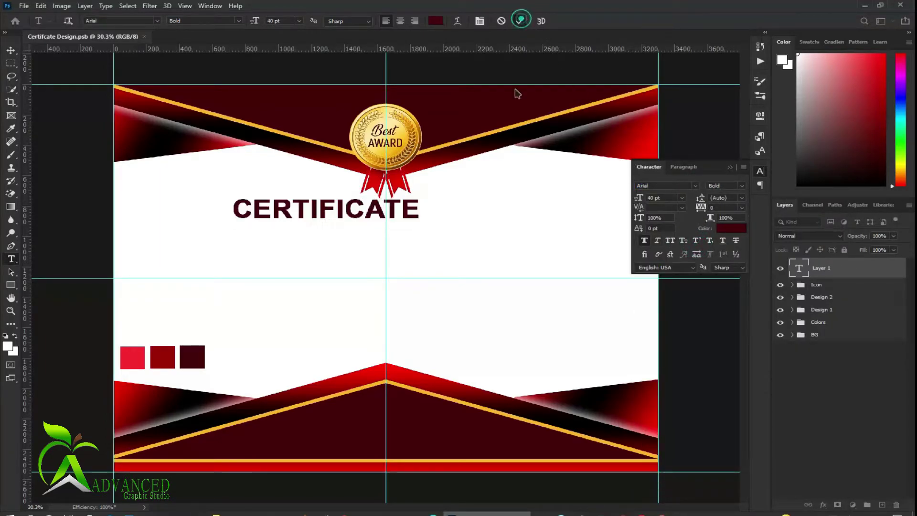
{"action": "key", "text": "ctrl+t"}
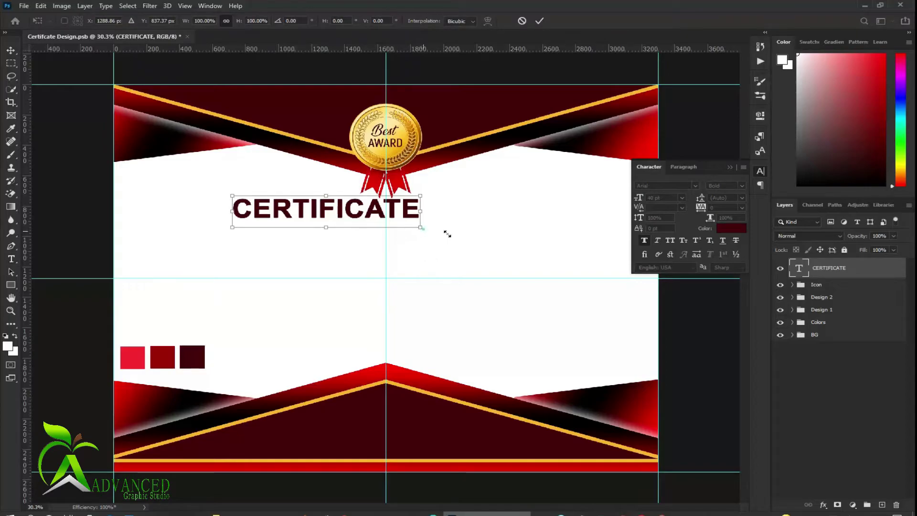
Enlarge the CERTIFICATE title to about 148% (roughly 59 pt) and centre it beneath the medal
{"action": "left_click_drag", "start_coordinate": [447, 234], "coordinate": [516, 241]}
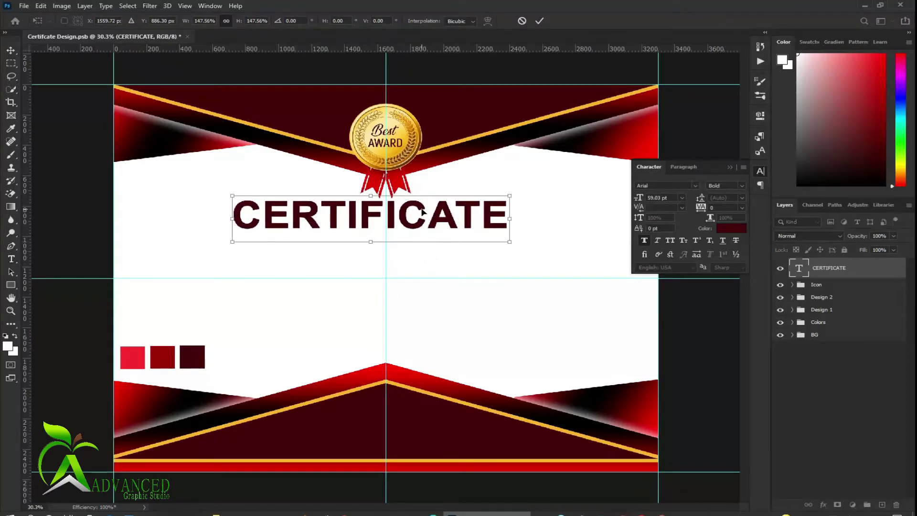
{"action": "mouse_move", "coordinate": [423, 212]}
{"action": "left_mouse_down"}
{"action": "mouse_move", "coordinate": [454, 211]}
{"action": "mouse_move", "coordinate": [436, 217]}
{"action": "left_mouse_up"}
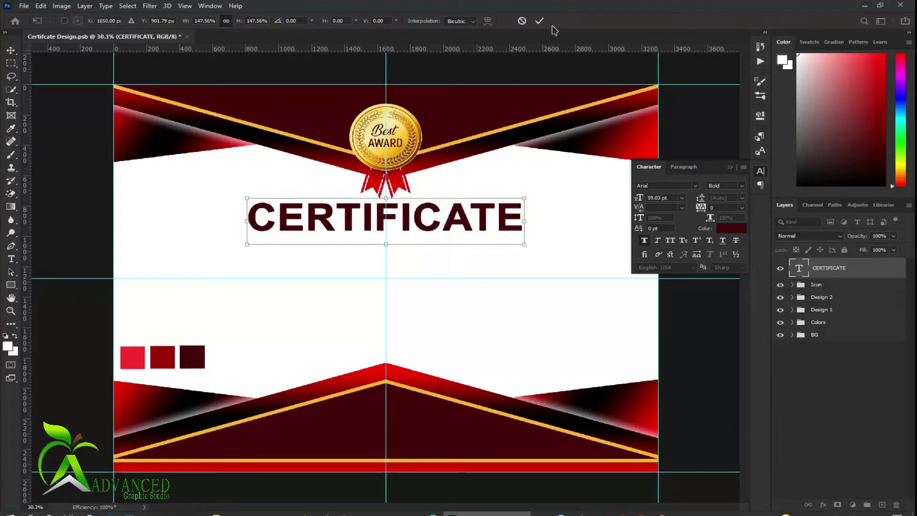
{"action": "left_click", "coordinate": [540, 20]}
{"action": "left_click", "coordinate": [821, 431]}
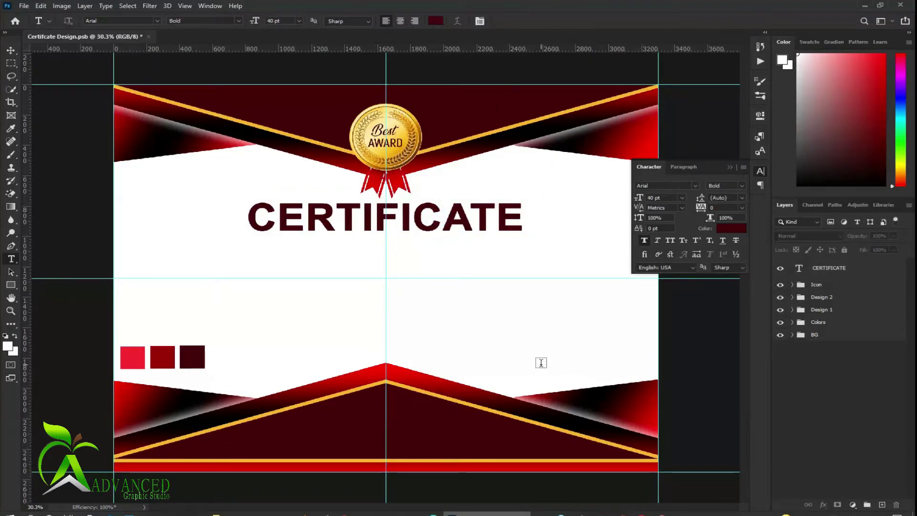
Draw a 1598 × 276 px rounded rectangle under the title with 138 px corner radius
{"action": "right_click", "coordinate": [10, 284]}
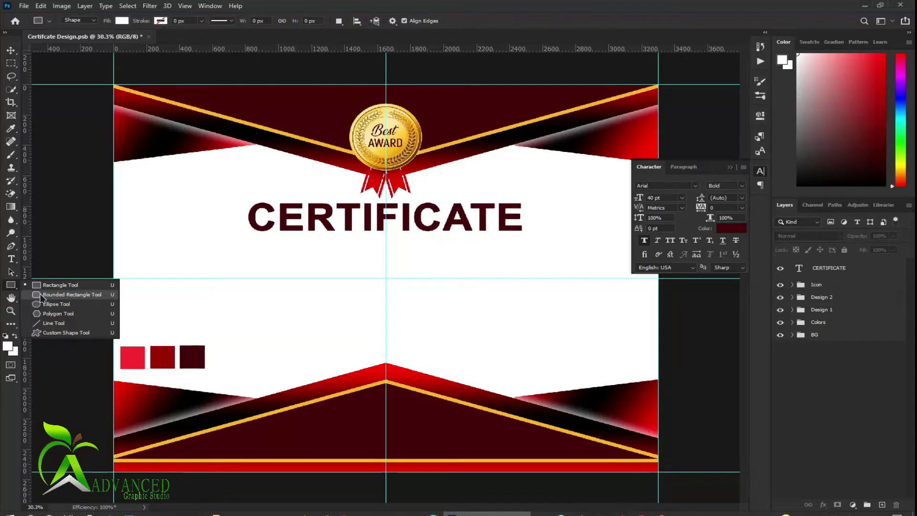
{"action": "left_click", "coordinate": [57, 294]}
{"action": "left_click_drag", "start_coordinate": [253, 236], "coordinate": [523, 278]}
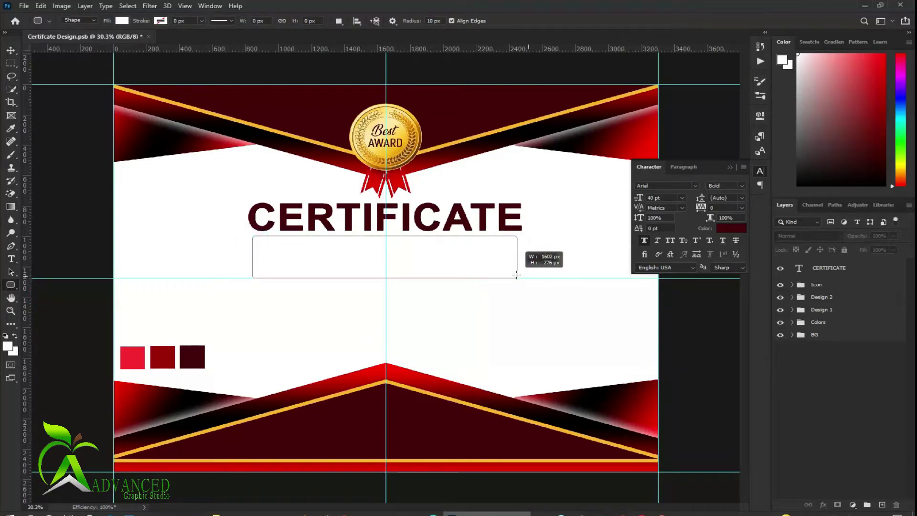
{"action": "left_click_drag", "start_coordinate": [524, 277], "coordinate": [517, 278]}
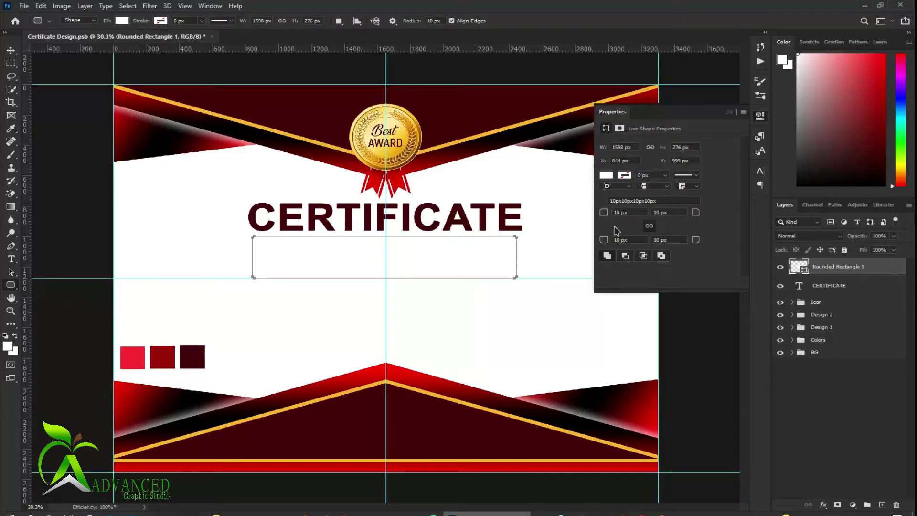
{"action": "left_click_drag", "start_coordinate": [603, 215], "coordinate": [641, 215]}
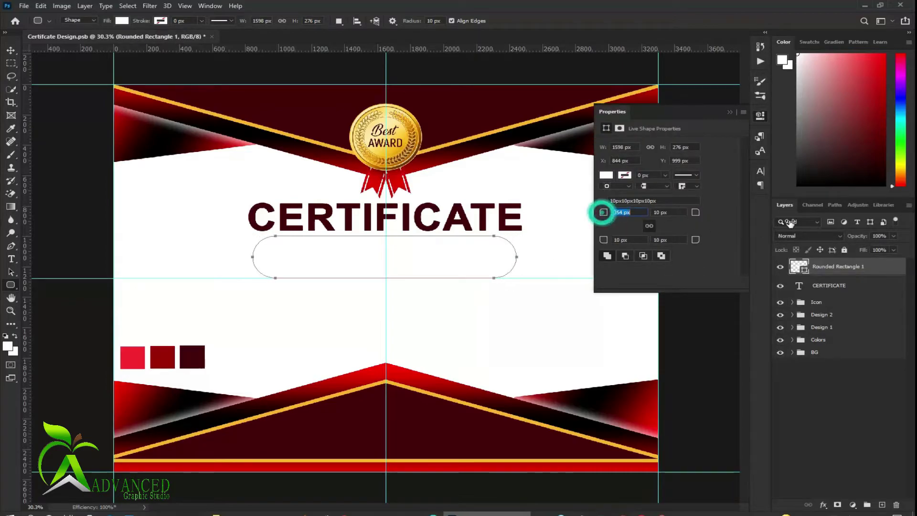
{"action": "left_click", "coordinate": [731, 112]}
Give the pill a reflected red-to-black Gradient Overlay layer style
{"action": "right_click", "coordinate": [719, 103]}
{"action": "left_click", "coordinate": [718, 102]}
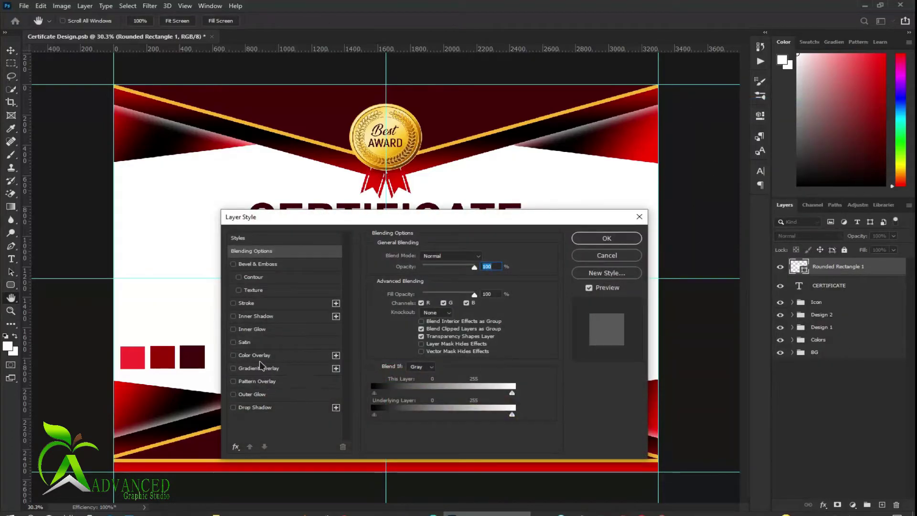
{"action": "left_click", "coordinate": [261, 367]}
{"action": "left_click_drag", "start_coordinate": [346, 220], "coordinate": [350, 308]}
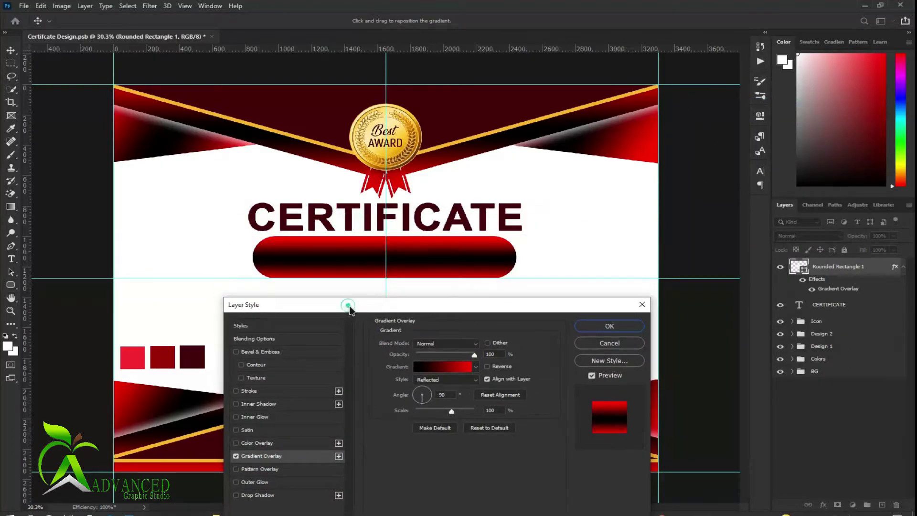
{"action": "left_click", "coordinate": [609, 326]}
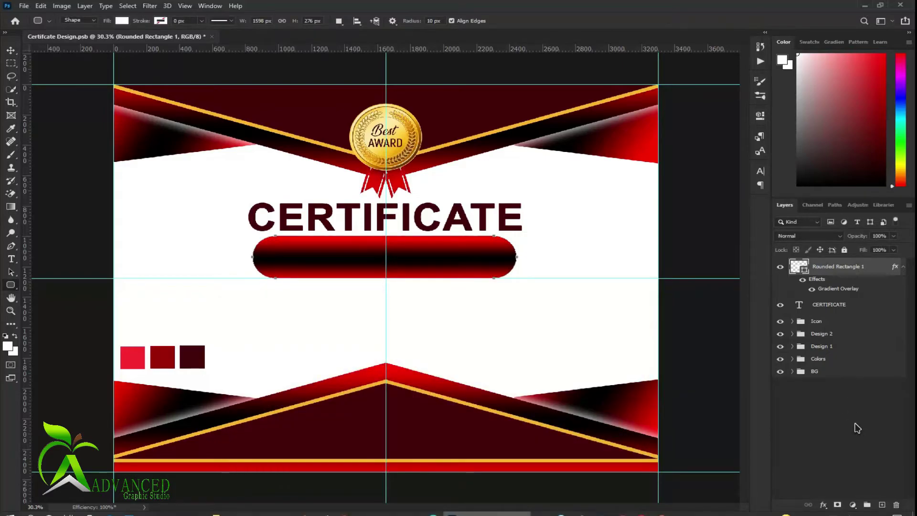
Narrow the gradient pill to about 80% width, keeping it centred, and deselect it
{"action": "key", "text": "v"}
{"action": "key", "text": "ctrl+t"}
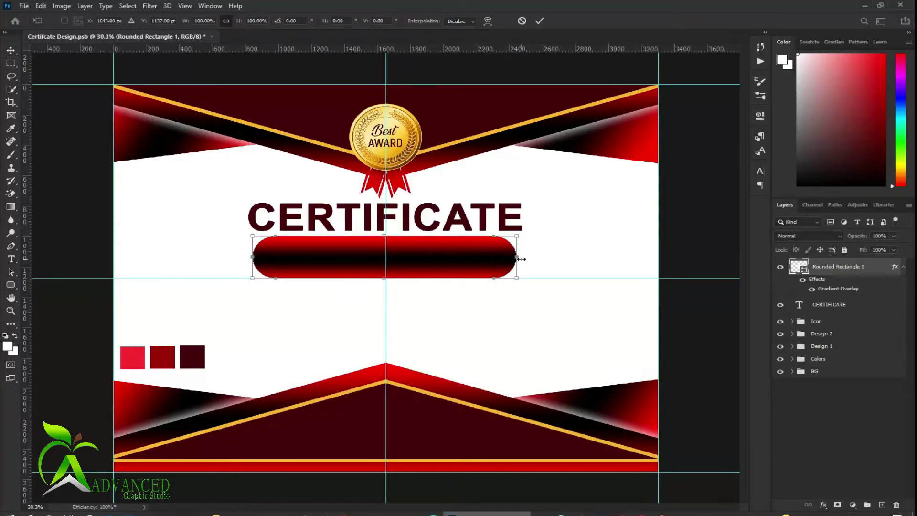
{"action": "left_click_drag", "start_coordinate": [520, 257], "coordinate": [491, 257]}
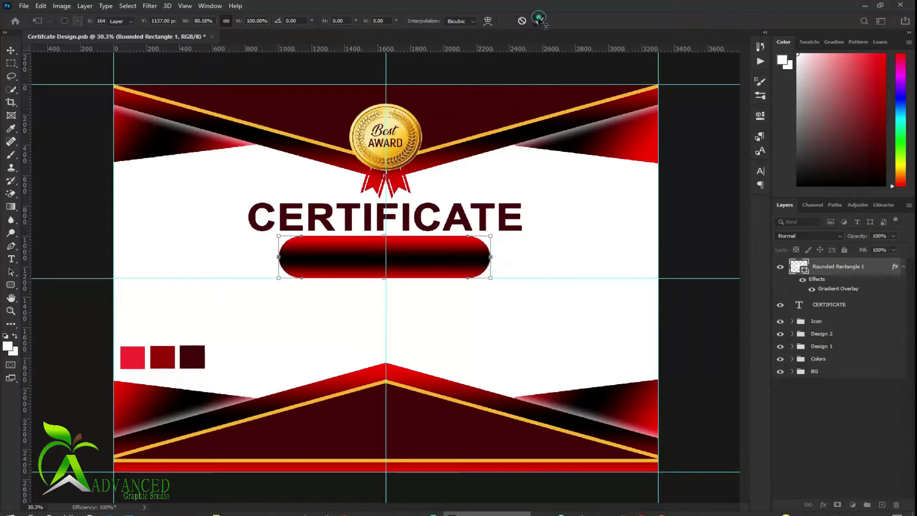
{"action": "left_click", "coordinate": [539, 21]}
{"action": "left_click", "coordinate": [826, 446]}
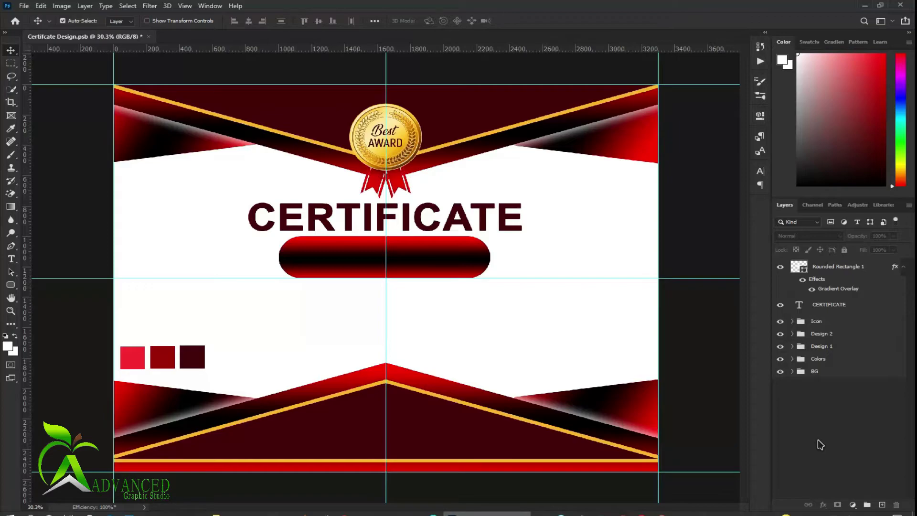
Add a new white text line and move it into the red pill
{"action": "left_click", "coordinate": [11, 259]}
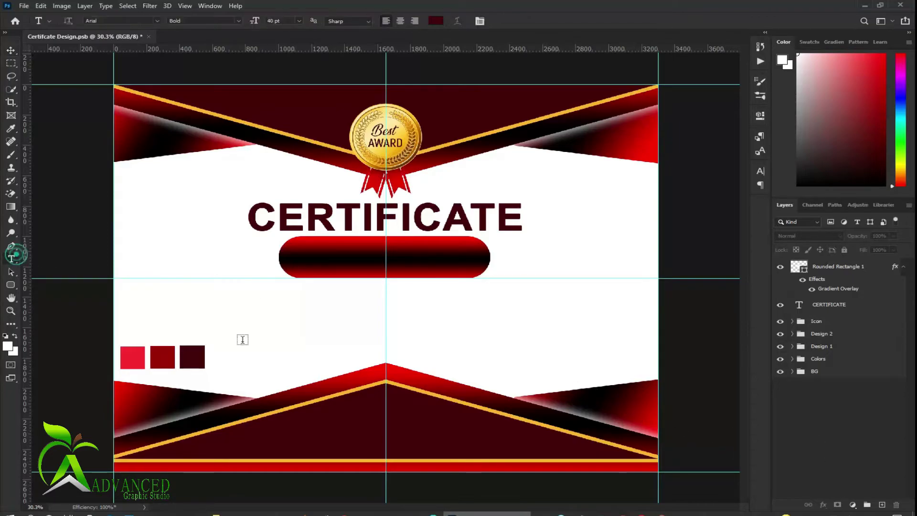
{"action": "left_click", "coordinate": [298, 320]}
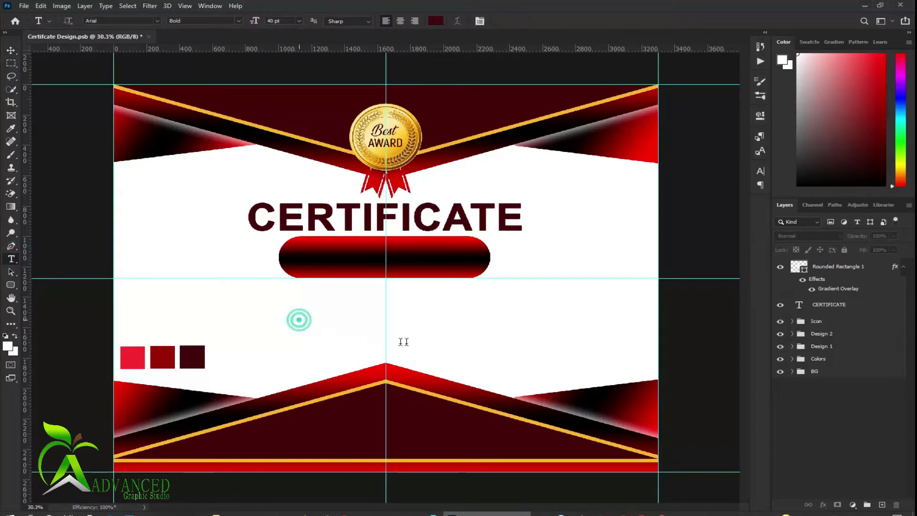
{"action": "left_click", "coordinate": [436, 21]}
{"action": "left_click", "coordinate": [532, 164]}
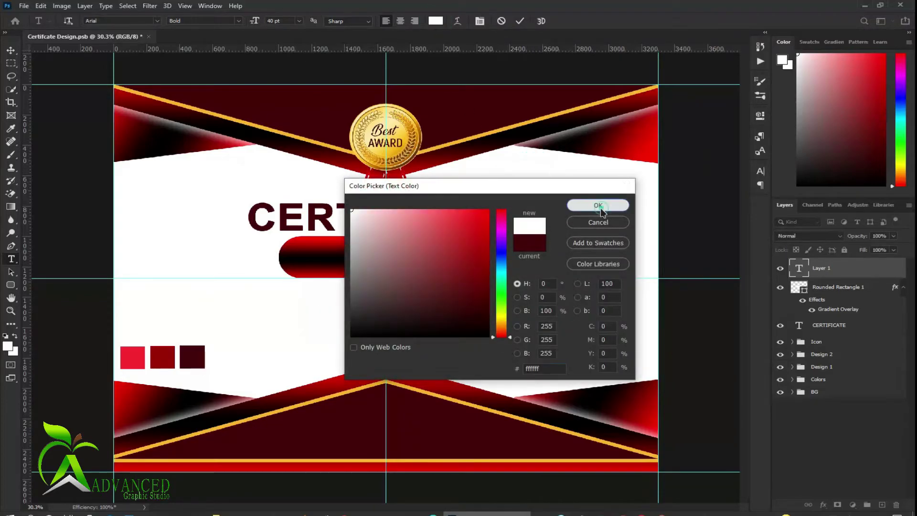
{"action": "left_click", "coordinate": [600, 208]}
{"action": "left_click_drag", "start_coordinate": [454, 352], "coordinate": [450, 303]}
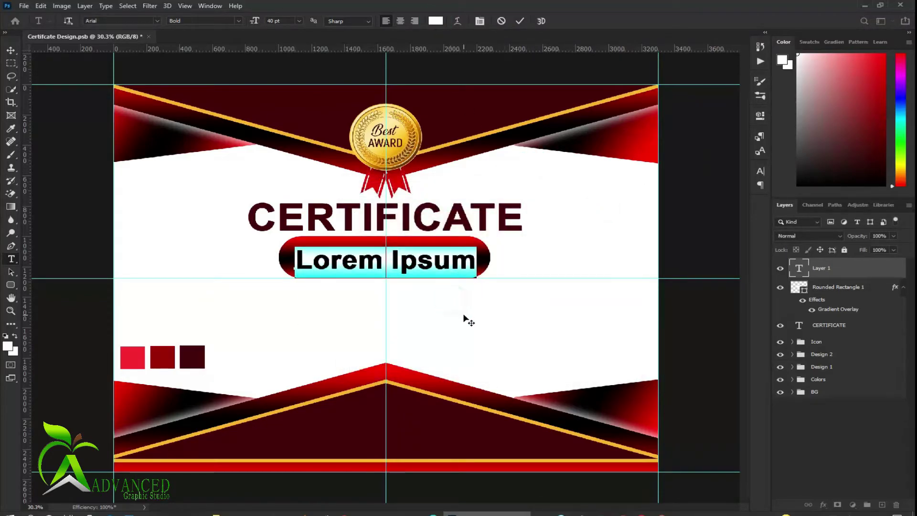
Format the text as Lucida Fax Demibold, 24 pt, Regular weight
{"action": "left_click", "coordinate": [760, 171]}
{"action": "left_click", "coordinate": [743, 186]}
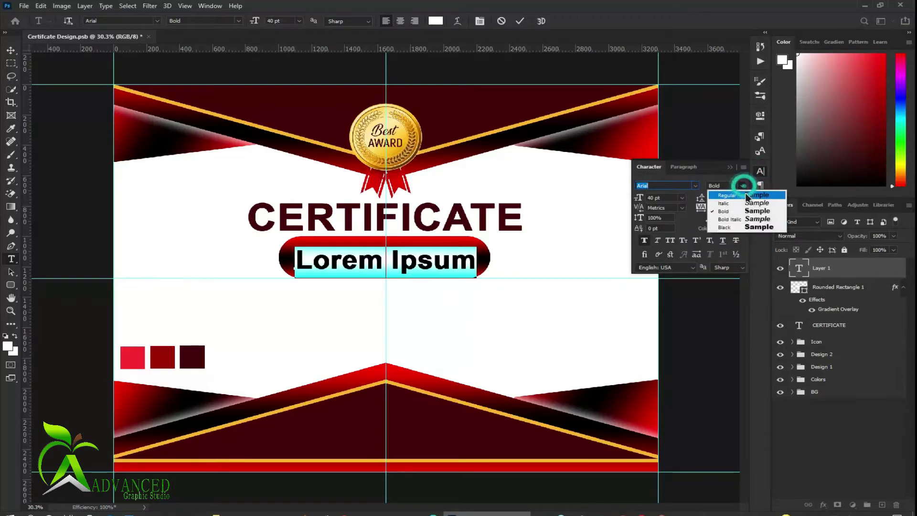
{"action": "left_click", "coordinate": [682, 197]}
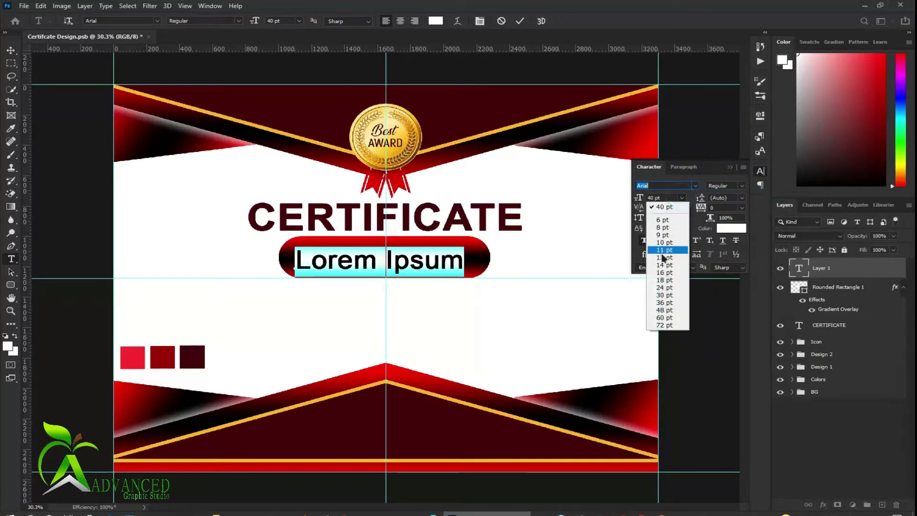
{"action": "left_click", "coordinate": [659, 287]}
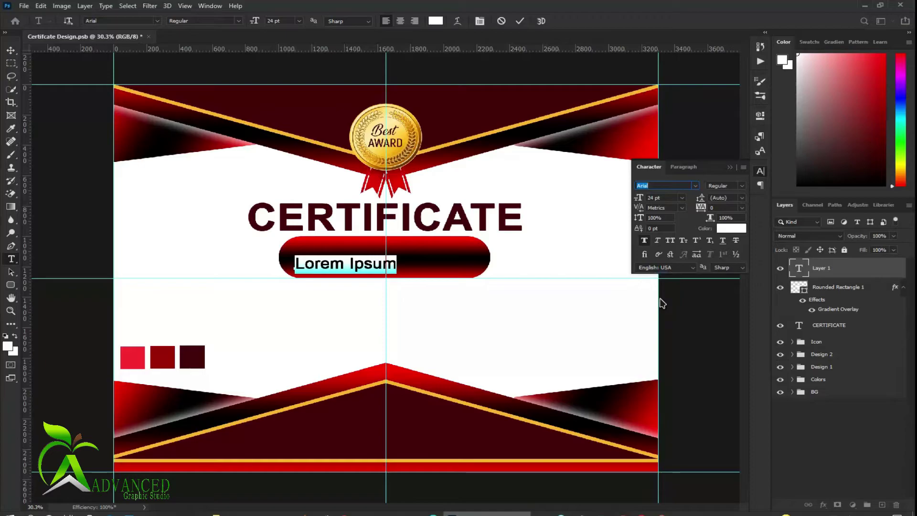
{"action": "type", "text": "f"}
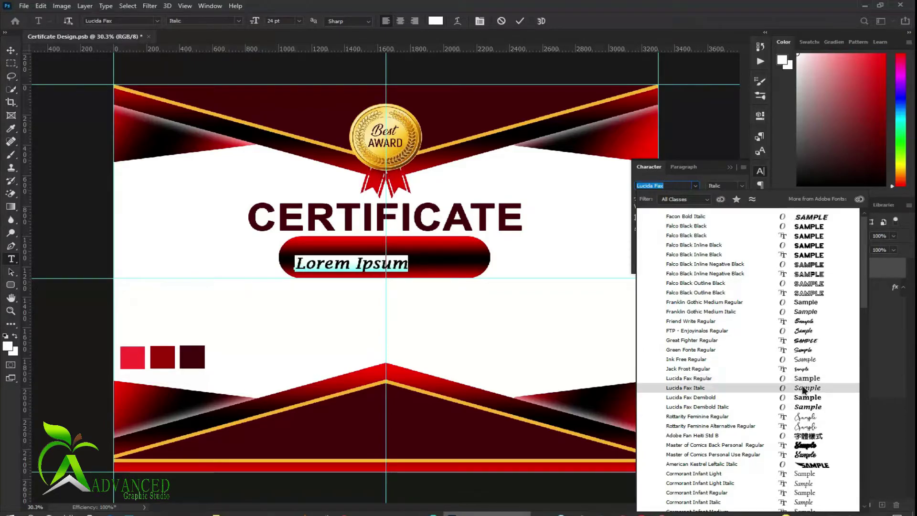
{"action": "left_click", "coordinate": [806, 398]}
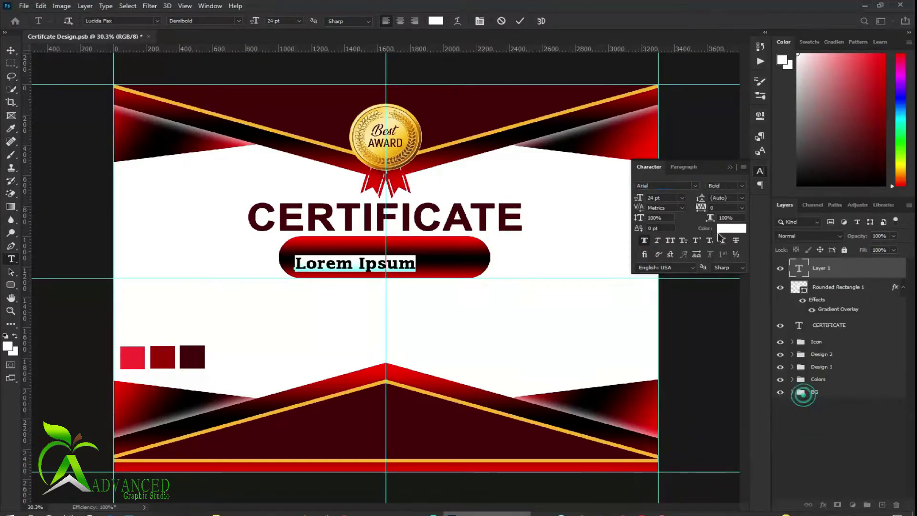
Replace the placeholder with OF ACHIEVEMENT and centre it on the pill
{"action": "triple_click", "coordinate": [374, 264]}
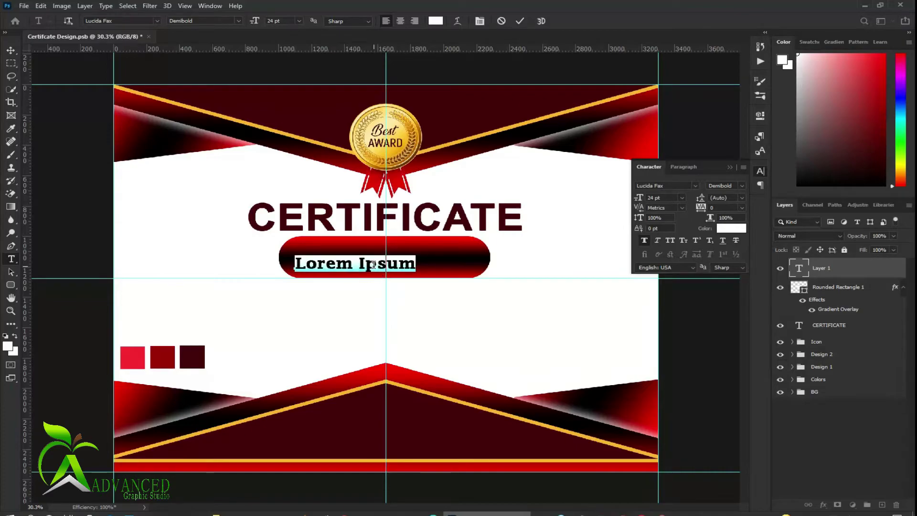
{"action": "type", "text": "OF ACHIEVEMENT"}
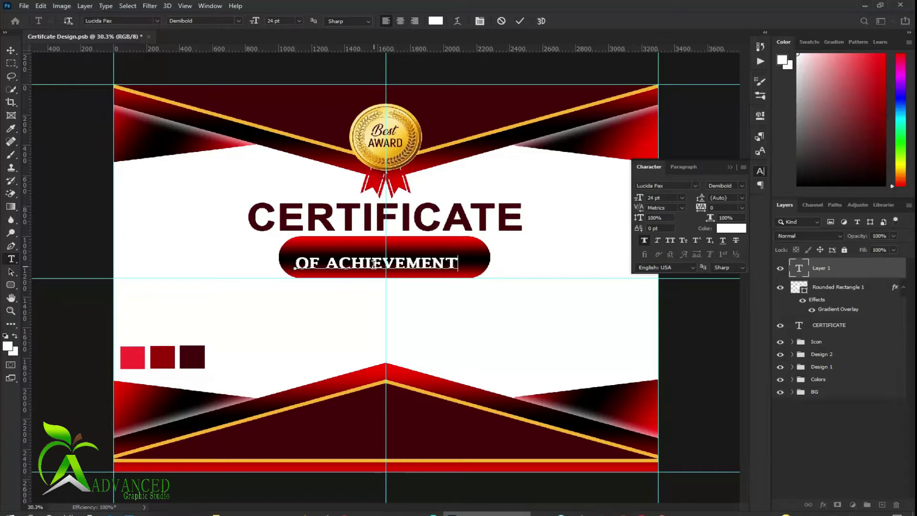
{"action": "left_click_drag", "start_coordinate": [410, 289], "coordinate": [420, 283]}
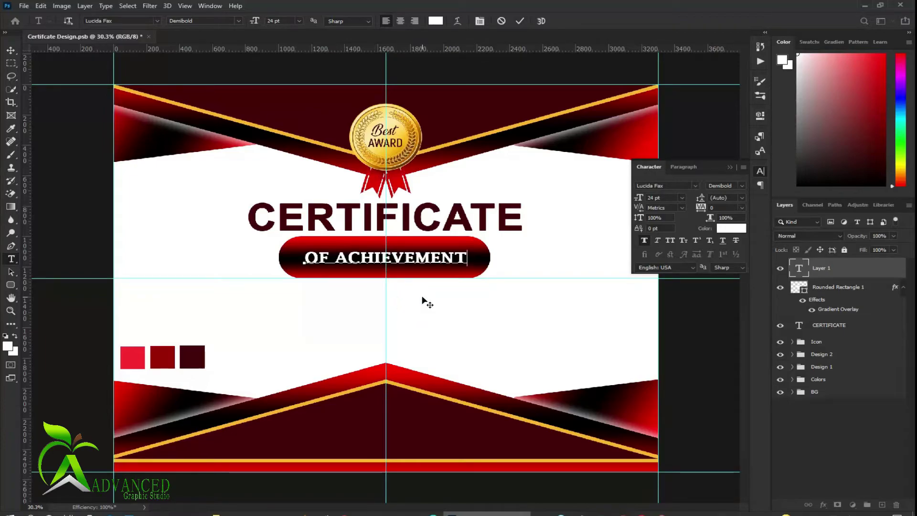
{"action": "left_click", "coordinate": [410, 252]}
Recolour OF ACHIEVEMENT gold, sampled from the medal, and commit the text
{"action": "key", "text": "ctrl+a"}
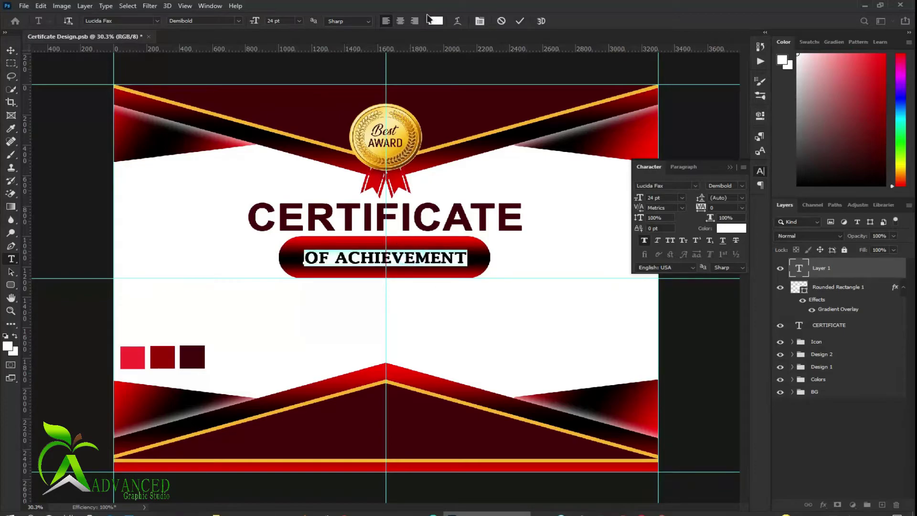
{"action": "left_click", "coordinate": [436, 21]}
{"action": "left_click", "coordinate": [400, 133]}
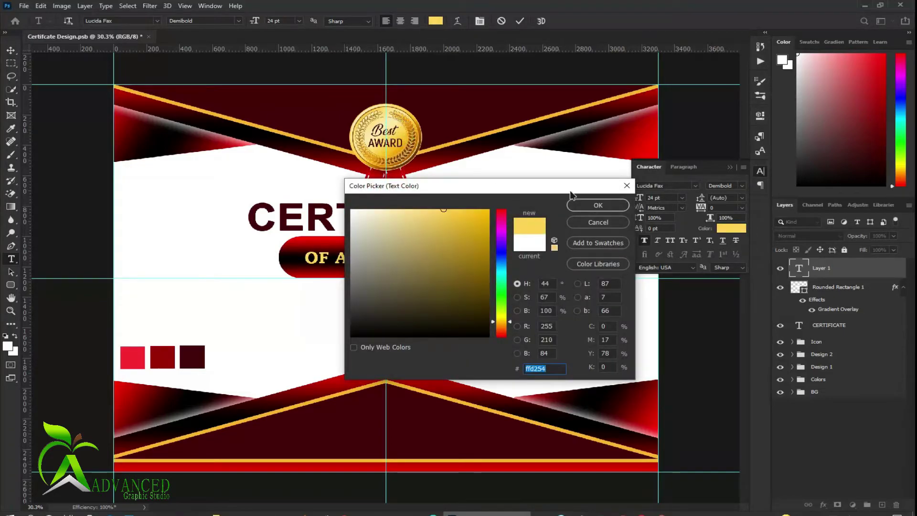
{"action": "left_click", "coordinate": [585, 206]}
{"action": "left_click", "coordinate": [732, 167]}
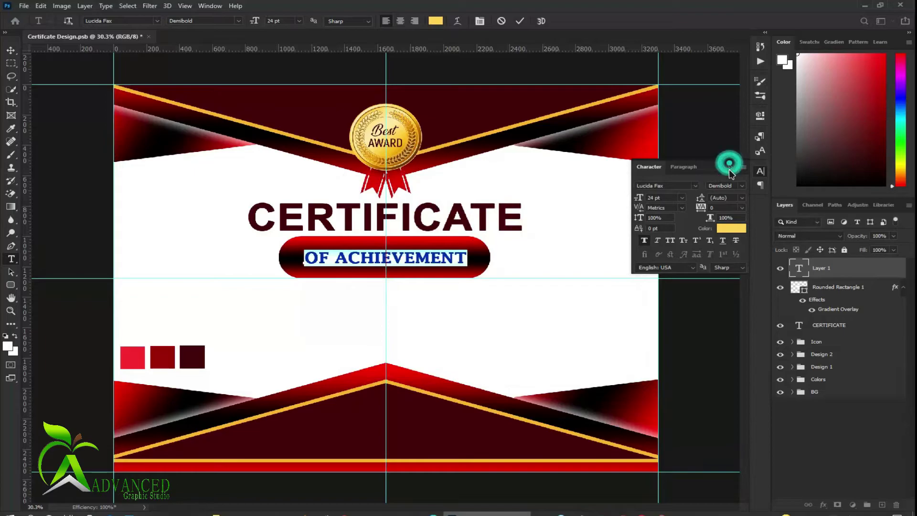
{"action": "left_click", "coordinate": [858, 486]}
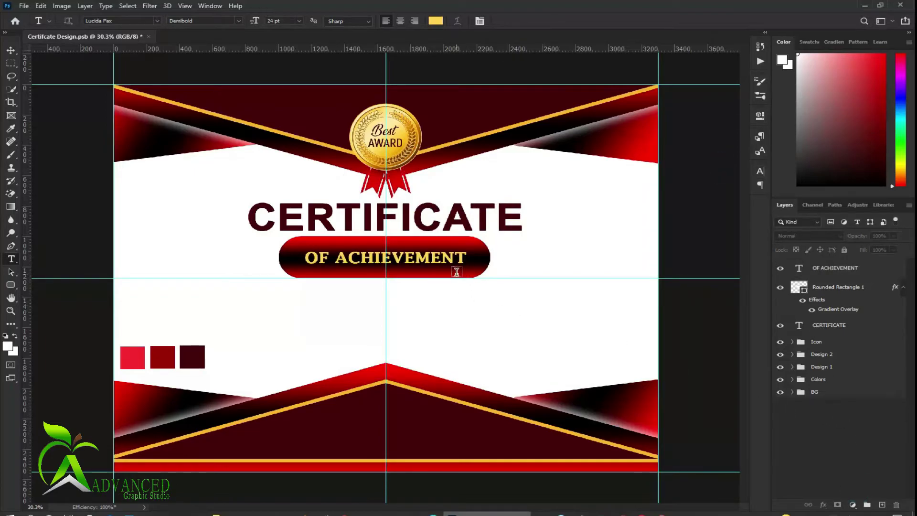
Enlarge the OF ACHIEVEMENT text to about 113%
{"action": "key", "text": "v"}
{"action": "left_click", "coordinate": [442, 256]}
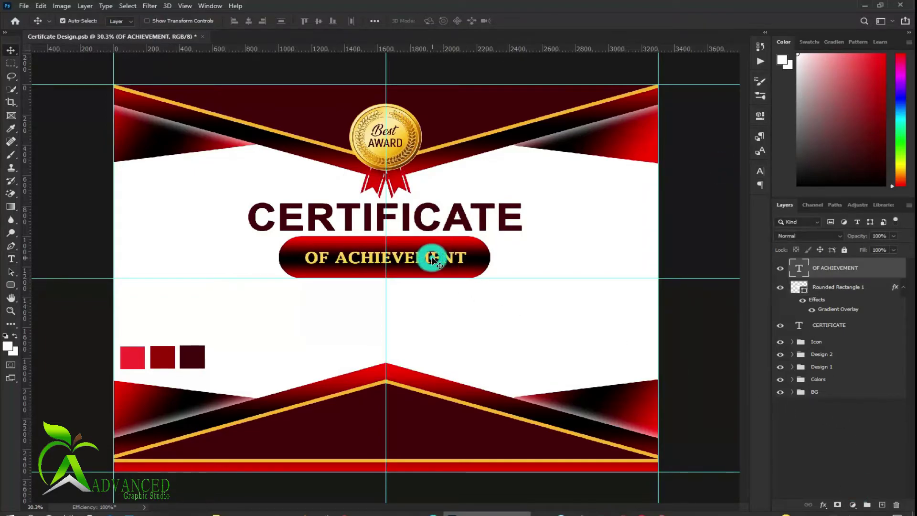
{"action": "key", "text": "ctrl+t"}
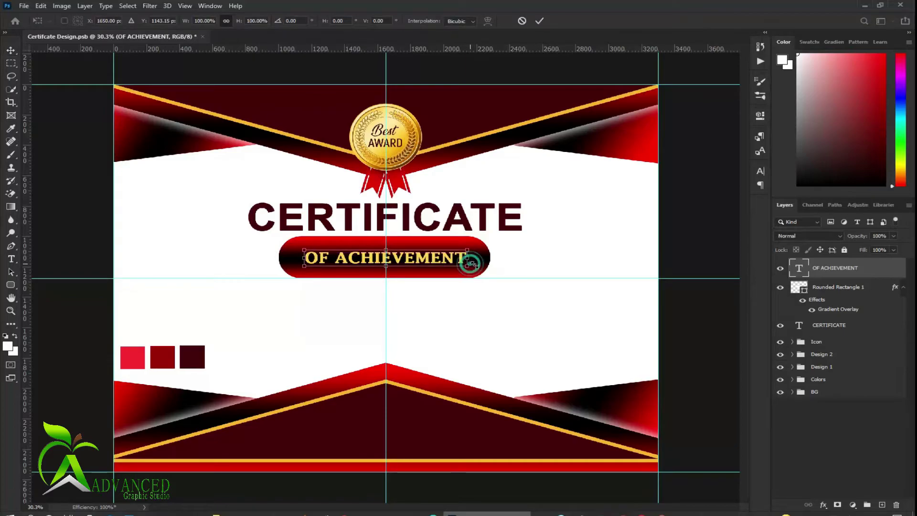
{"action": "left_click_drag", "start_coordinate": [469, 263], "coordinate": [479, 266]}
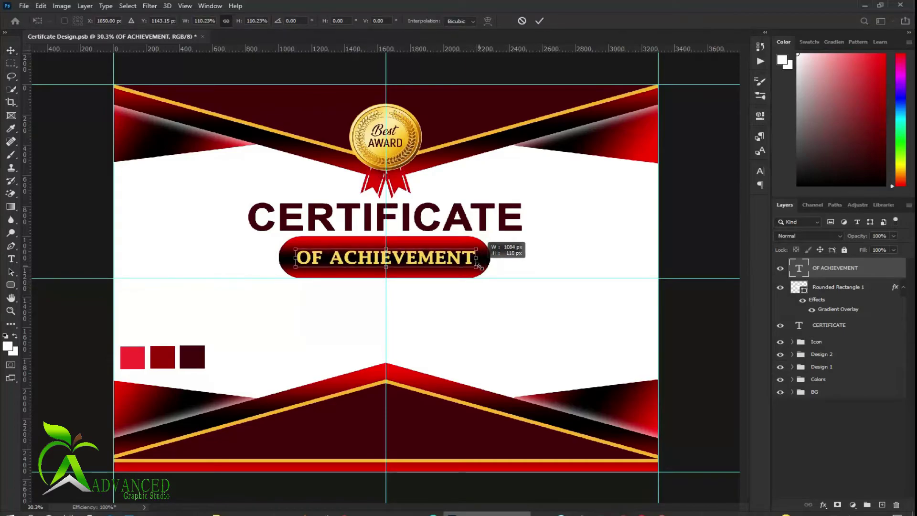
{"action": "left_click", "coordinate": [540, 21]}
{"action": "left_click", "coordinate": [850, 288], "text": "ctrl"}
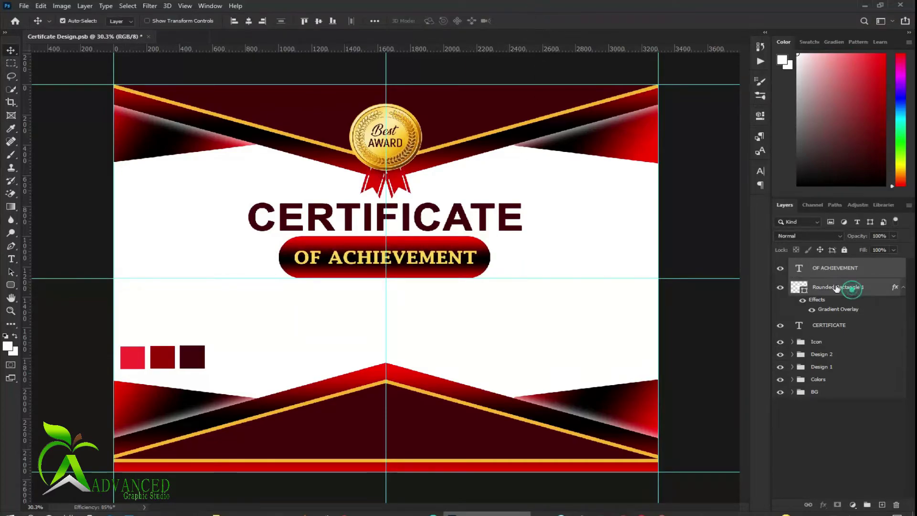
Centre the OF ACHIEVEMENT text horizontally and vertically on the band, then save
{"action": "left_click", "coordinate": [249, 21]}
{"action": "left_click", "coordinate": [319, 21]}
{"action": "left_click", "coordinate": [889, 435]}
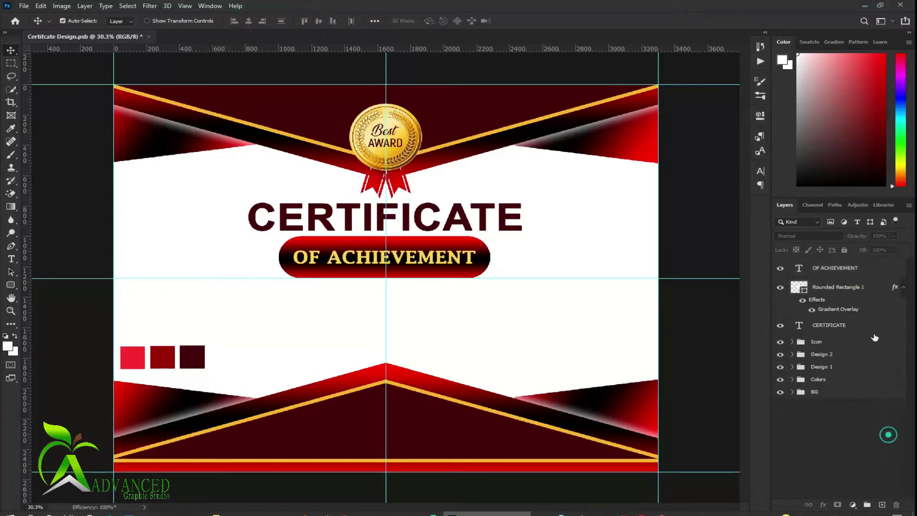
{"action": "left_click", "coordinate": [903, 287]}
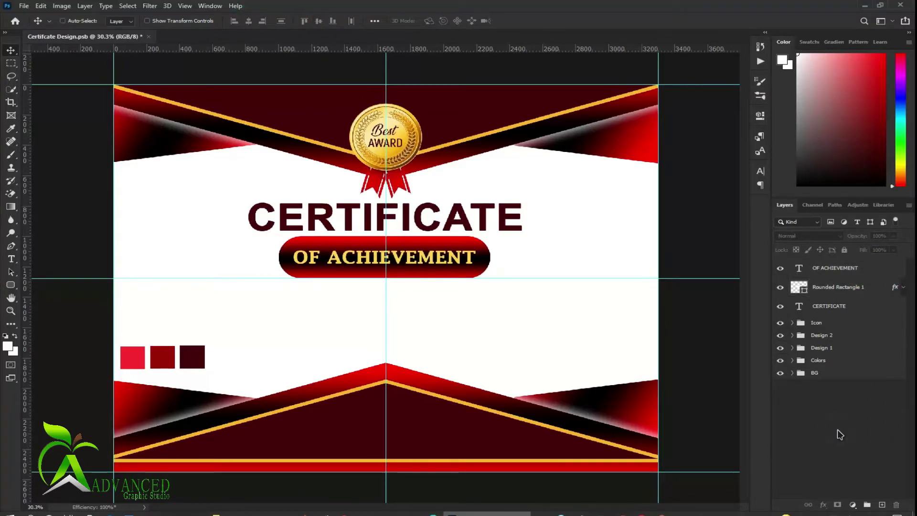
{"action": "key", "text": "ctrl+s"}
Group the CERTIFICATE, band and OF ACHIEVEMENT layers as 'CERTIFICATE' and save
{"action": "left_click", "coordinate": [831, 306]}
{"action": "left_click", "coordinate": [832, 268], "text": "shift"}
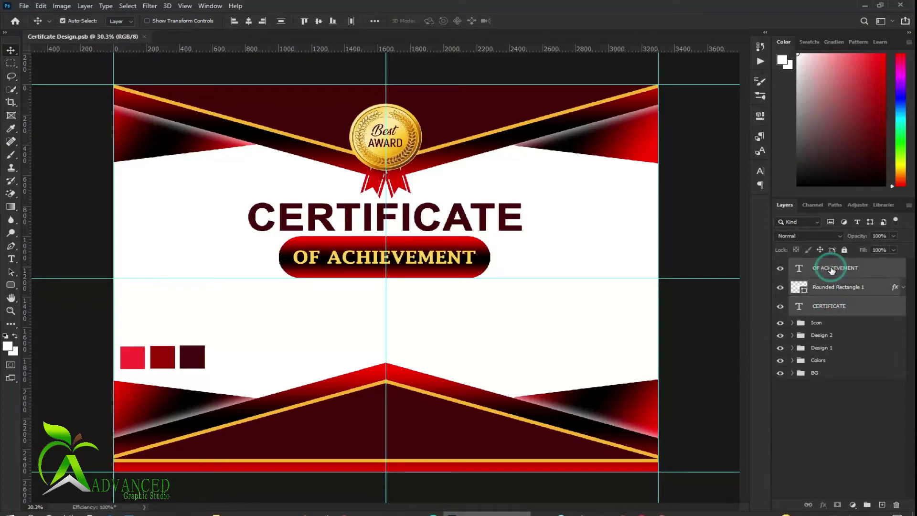
{"action": "double_click", "coordinate": [828, 306]}
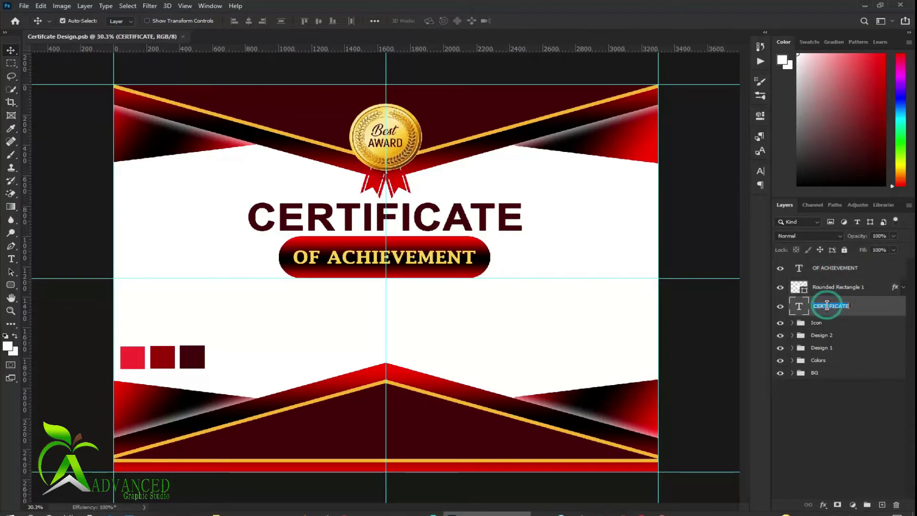
{"action": "key", "text": "Return"}
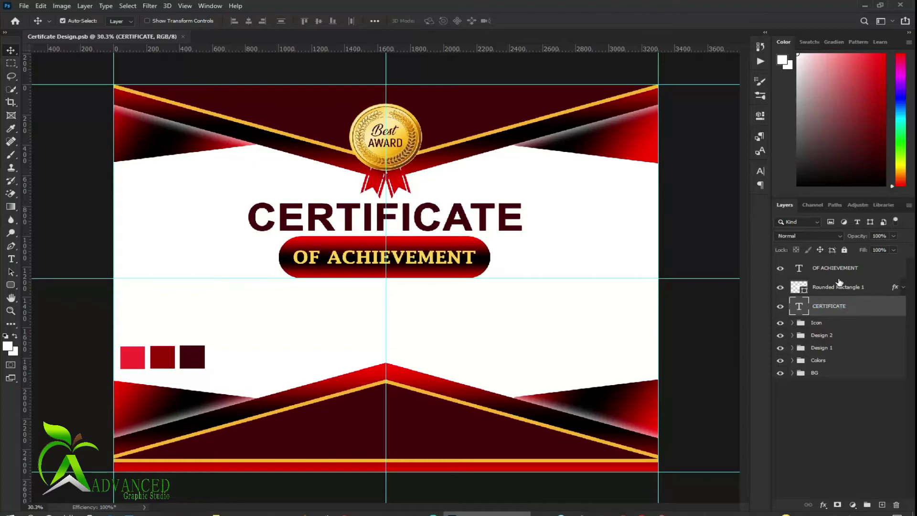
{"action": "key", "text": "ctrl+g"}
{"action": "double_click", "coordinate": [819, 263]}
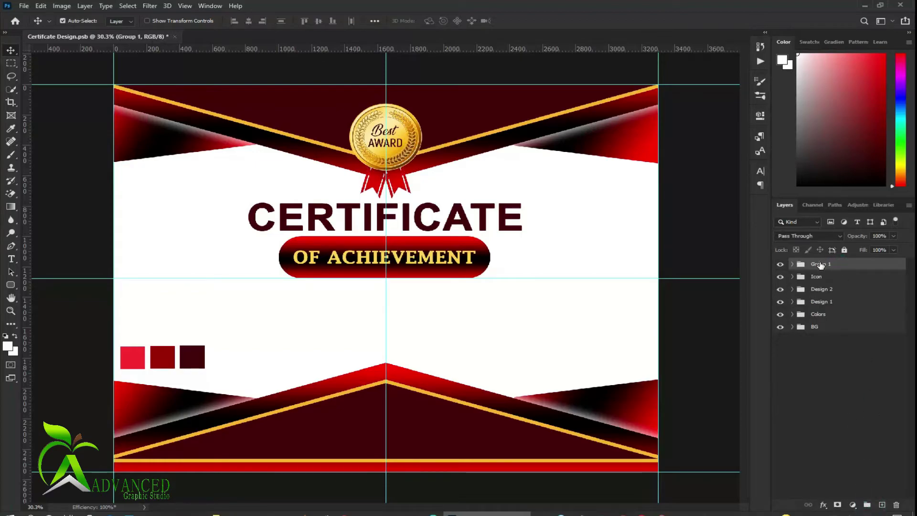
{"action": "type", "text": "CERTIFICATE"}
{"action": "left_click", "coordinate": [815, 391]}
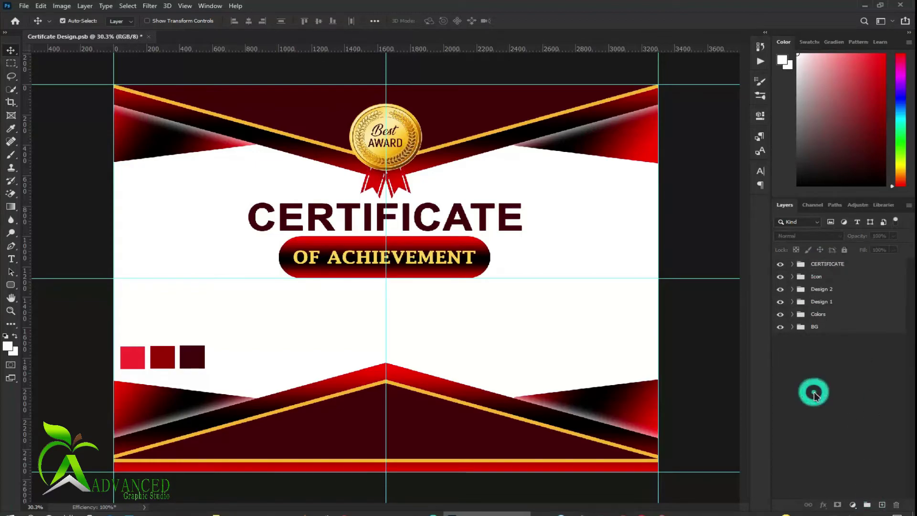
{"action": "key", "text": "ctrl+s"}
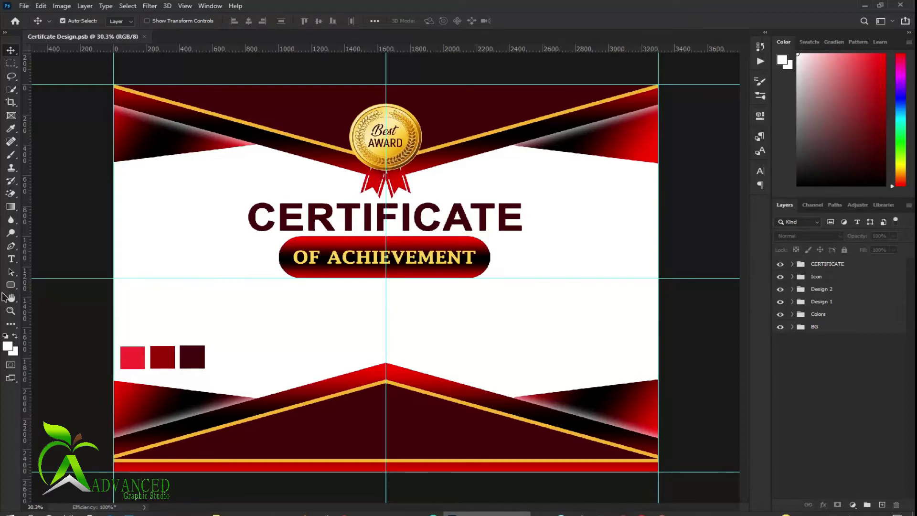
Type PROUDLY on a new line centred beneath the band
{"action": "left_click", "coordinate": [11, 259]}
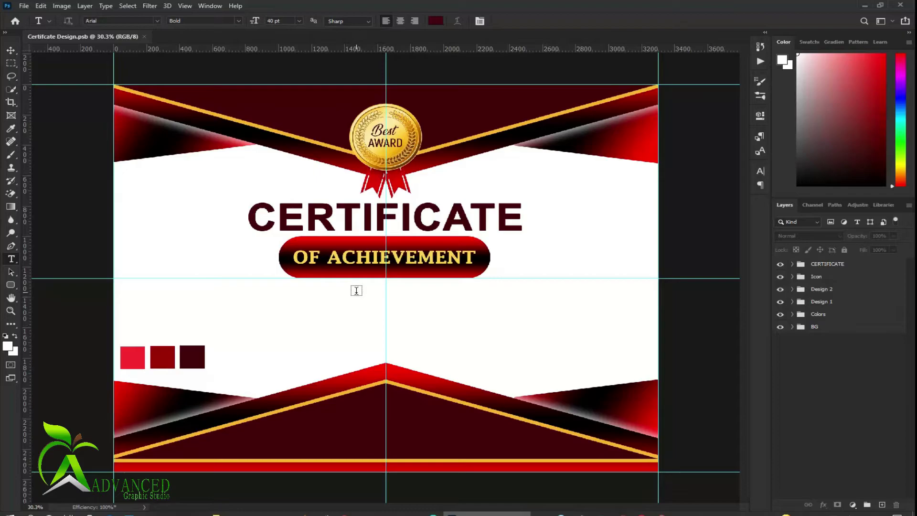
{"action": "left_click", "coordinate": [356, 290]}
{"action": "left_click_drag", "start_coordinate": [461, 343], "coordinate": [399, 349]}
{"action": "triple_click", "coordinate": [366, 301]}
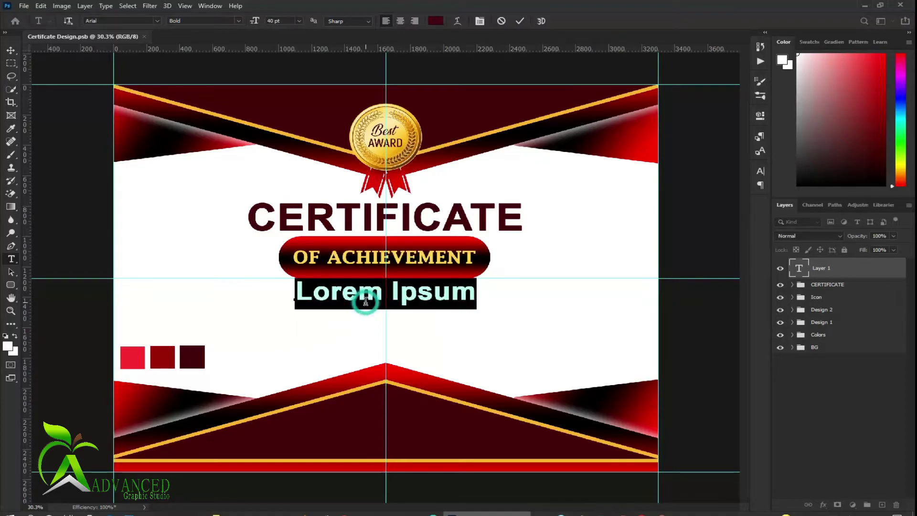
{"action": "type", "text": "PRO"}
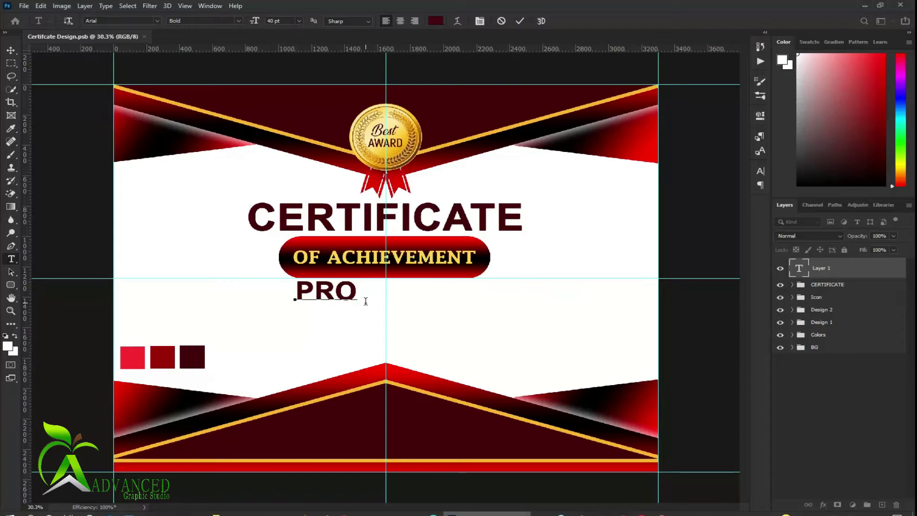
{"action": "type", "text": "UDL"}
{"action": "type", "text": "Y"}
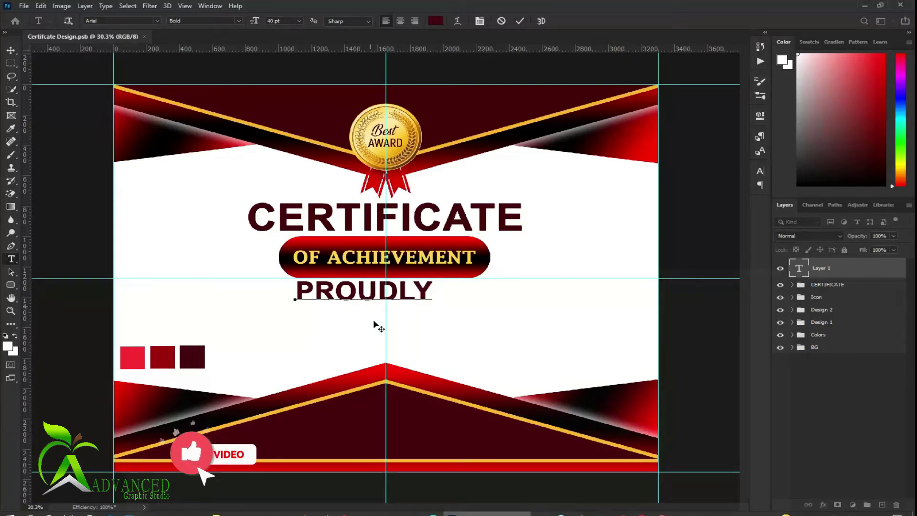
{"action": "left_click_drag", "start_coordinate": [435, 345], "coordinate": [449, 345]}
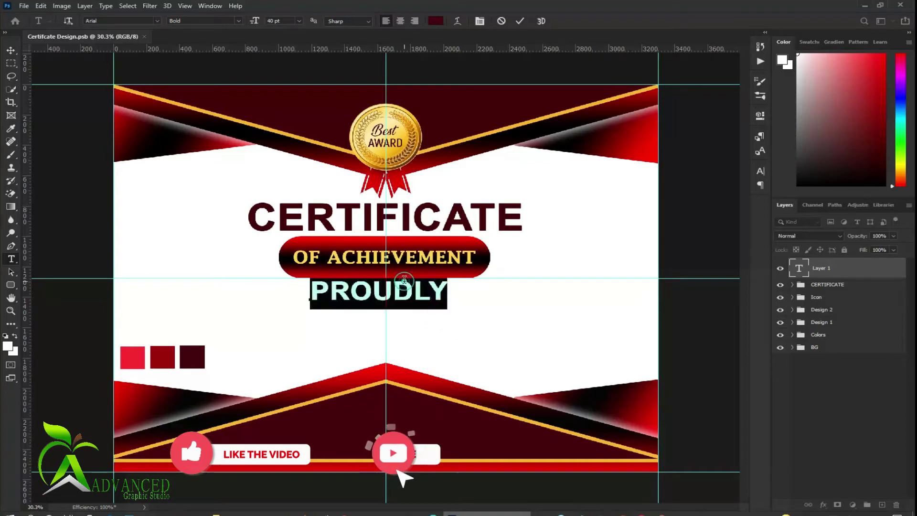
Set PROUDLY to Myriad Pro Regular with tracking 120 and commit it
{"action": "key", "text": "ctrl+a"}
{"action": "left_click", "coordinate": [761, 171]}
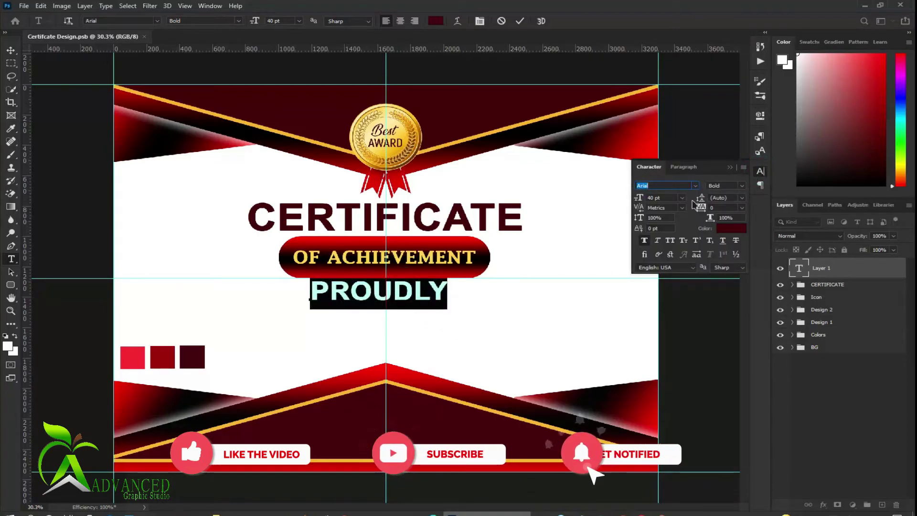
{"action": "left_click", "coordinate": [696, 186]}
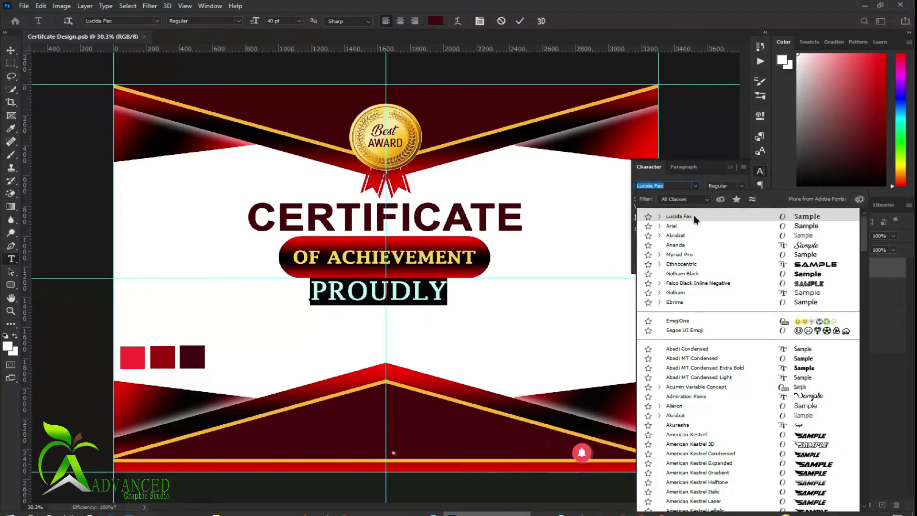
{"action": "left_click", "coordinate": [689, 255]}
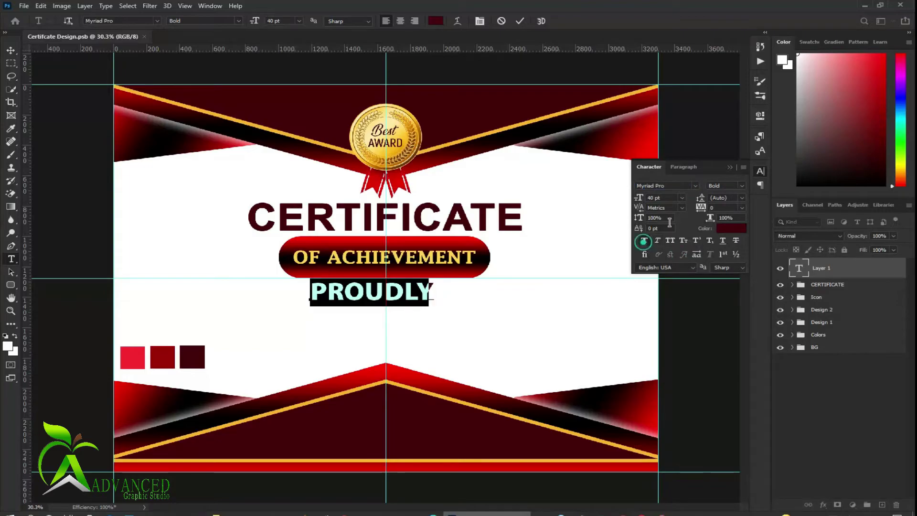
{"action": "left_click", "coordinate": [742, 186]}
{"action": "left_click", "coordinate": [745, 196]}
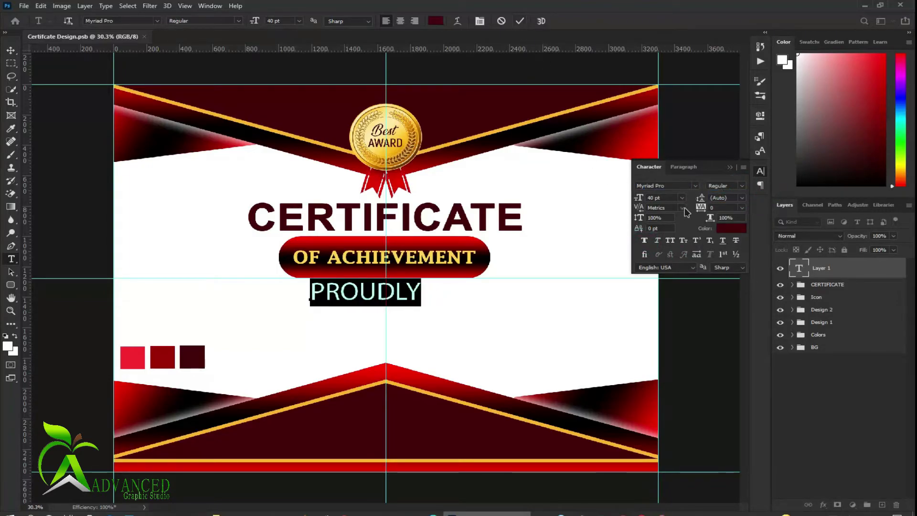
{"action": "left_click_drag", "start_coordinate": [701, 209], "coordinate": [707, 209]}
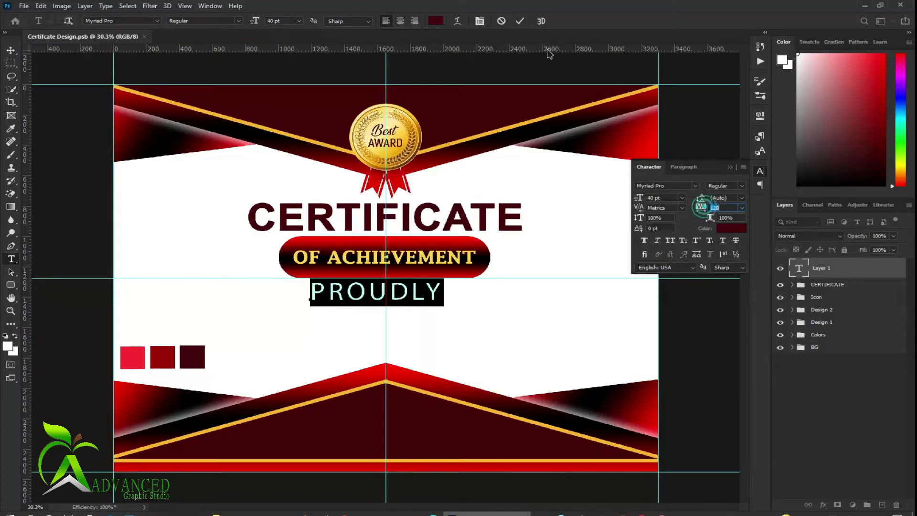
{"action": "left_click", "coordinate": [520, 21]}
Scale PROUDLY down to about 86% (34.44 pt)
{"action": "key", "text": "ctrl+t"}
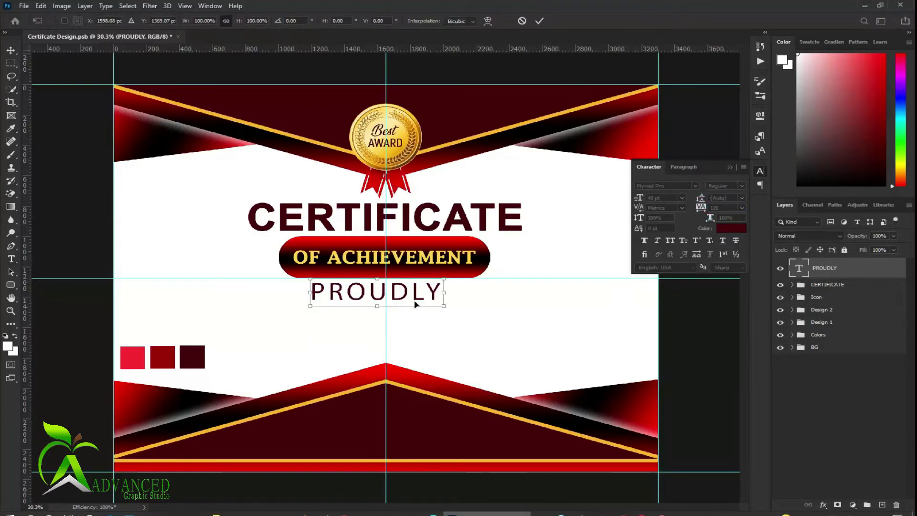
{"action": "left_click_drag", "start_coordinate": [444, 294], "coordinate": [423, 301]}
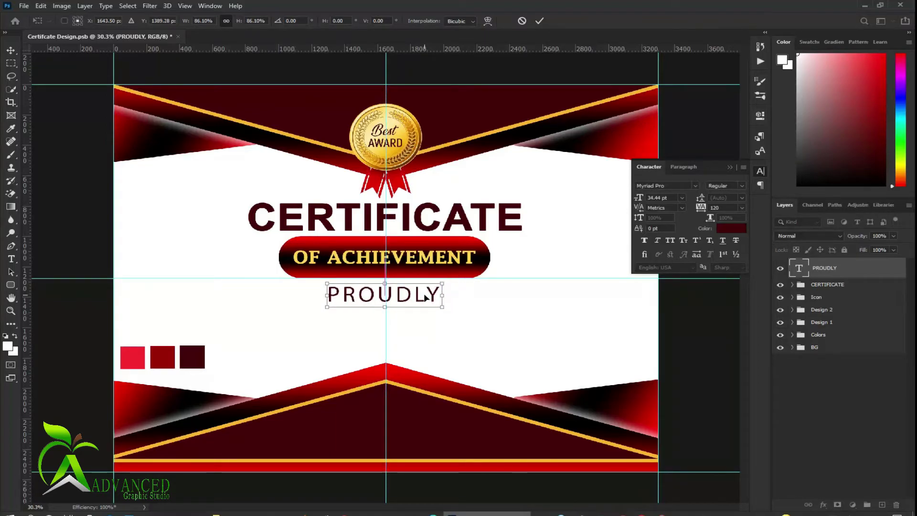
{"action": "left_click", "coordinate": [539, 21]}
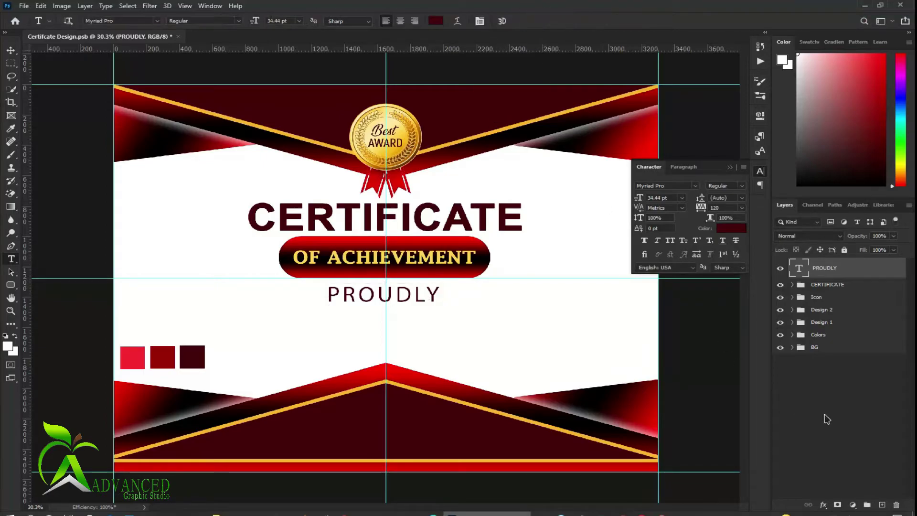
Nudge the Design 2 chevron footer band slightly lower and save
{"action": "key", "text": "v"}
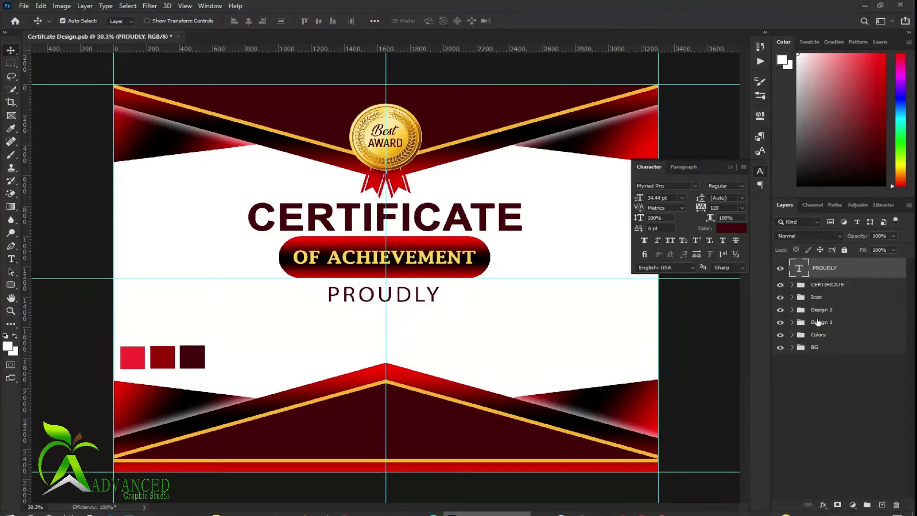
{"action": "left_click", "coordinate": [820, 311]}
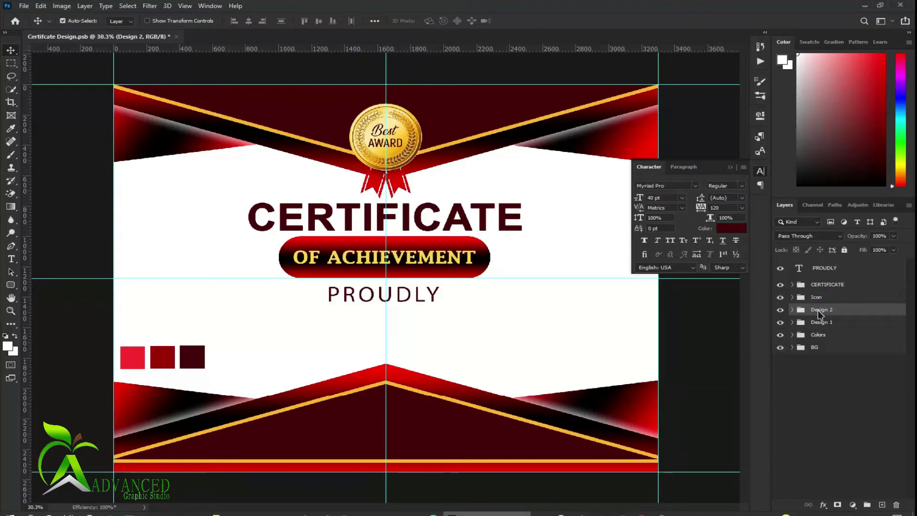
{"action": "key", "text": "Down"}
{"action": "key", "text": "Down"}
{"action": "key", "text": "Down"}
{"action": "key", "text": "Down"}
{"action": "key", "text": "Down"}
{"action": "key", "text": "Down"}
{"action": "key", "text": "shift+Down"}
{"action": "key", "text": "shift+Down"}
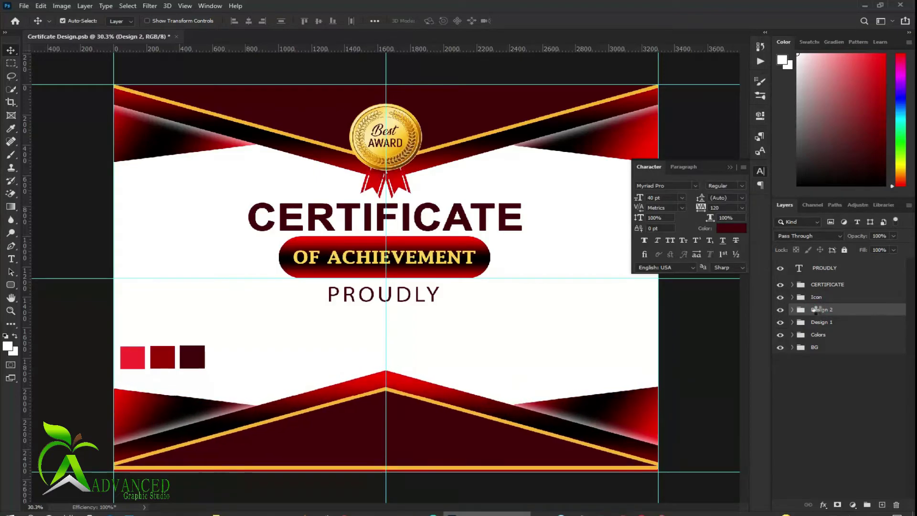
{"action": "key", "text": "shift+Down"}
{"action": "key", "text": "shift+Down"}
{"action": "key", "text": "shift+Down"}
{"action": "key", "text": "shift+Down"}
{"action": "key", "text": "shift+Down"}
{"action": "key", "text": "shift+Down"}
{"action": "key", "text": "shift+Down"}
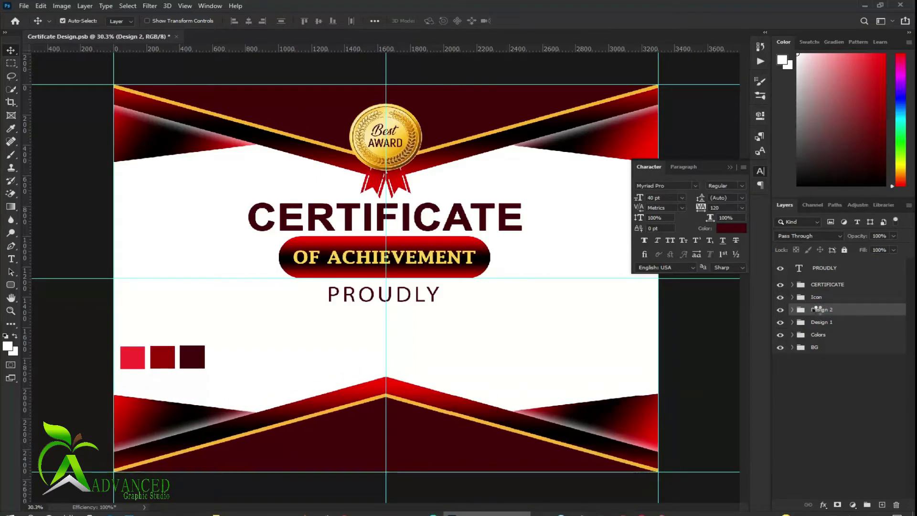
{"action": "key", "text": "shift+Down"}
{"action": "key", "text": "shift+Down"}
{"action": "key", "text": "shift+Down"}
{"action": "key", "text": "shift+Down"}
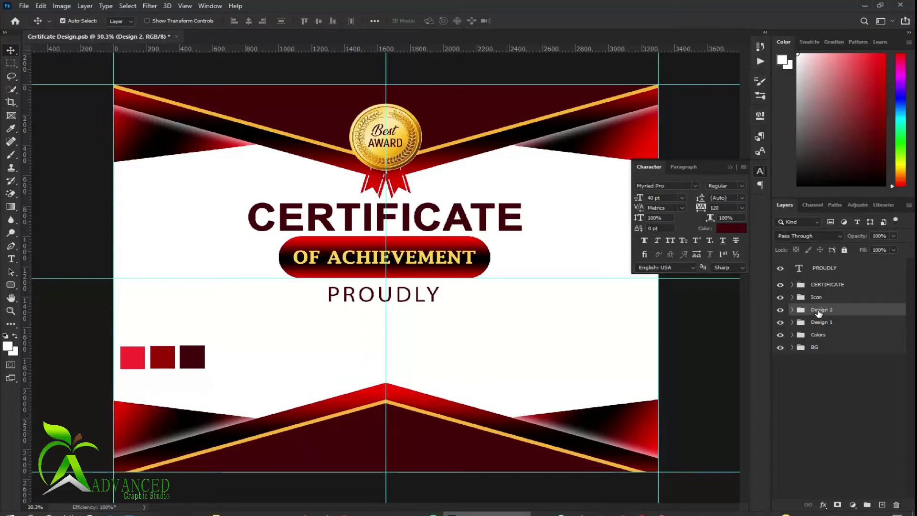
{"action": "key", "text": "shift+Up"}
{"action": "key", "text": "shift+Up"}
{"action": "key", "text": "shift+Up"}
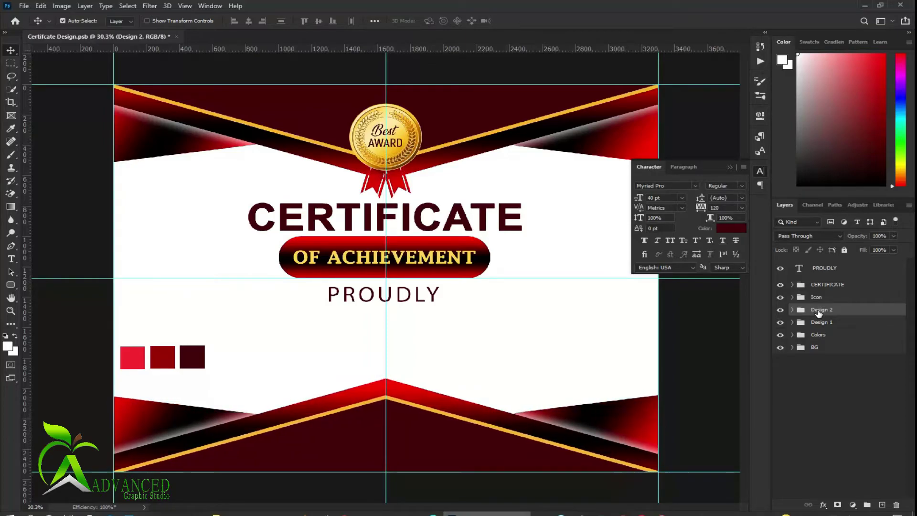
{"action": "left_click", "coordinate": [823, 404]}
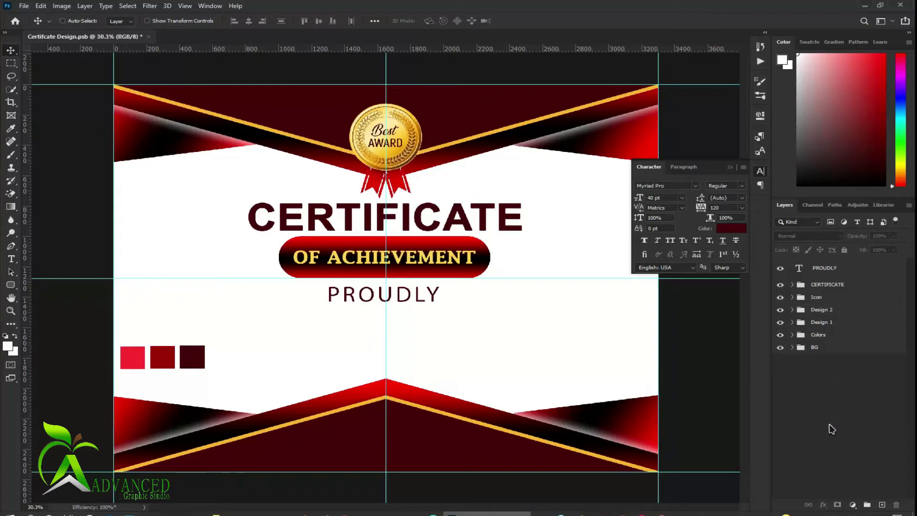
{"action": "key", "text": "ctrl+s"}
Shrink the Icon and CERTIFICATE groups to about 81%, raise them, and move PROUDLY up beneath
{"action": "left_click", "coordinate": [818, 297]}
{"action": "left_click", "coordinate": [826, 285], "text": "shift"}
{"action": "key", "text": "ctrl+t"}
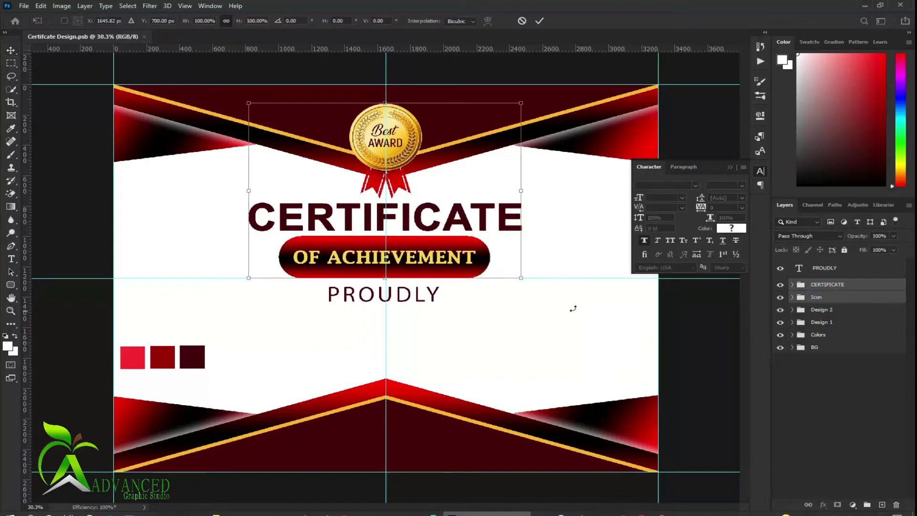
{"action": "left_click_drag", "start_coordinate": [521, 276], "coordinate": [476, 233]}
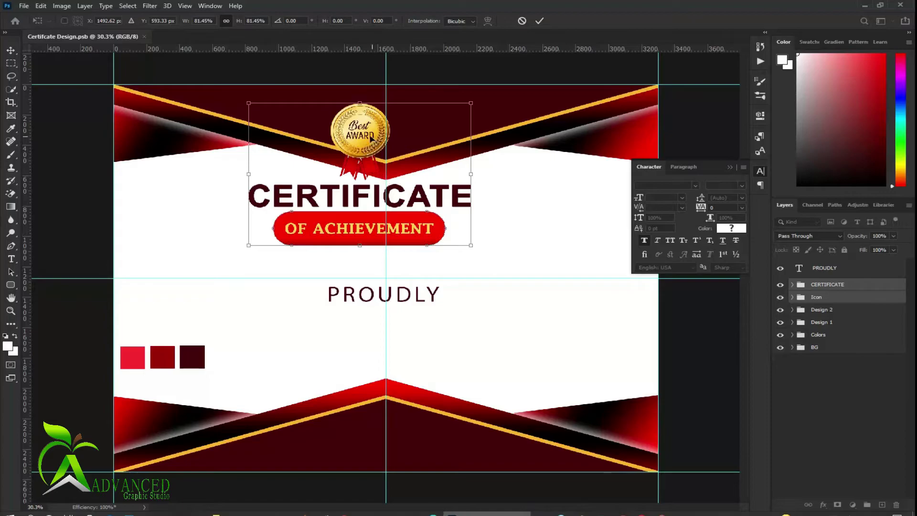
{"action": "left_click_drag", "start_coordinate": [372, 139], "coordinate": [398, 130]}
{"action": "left_click", "coordinate": [539, 22]}
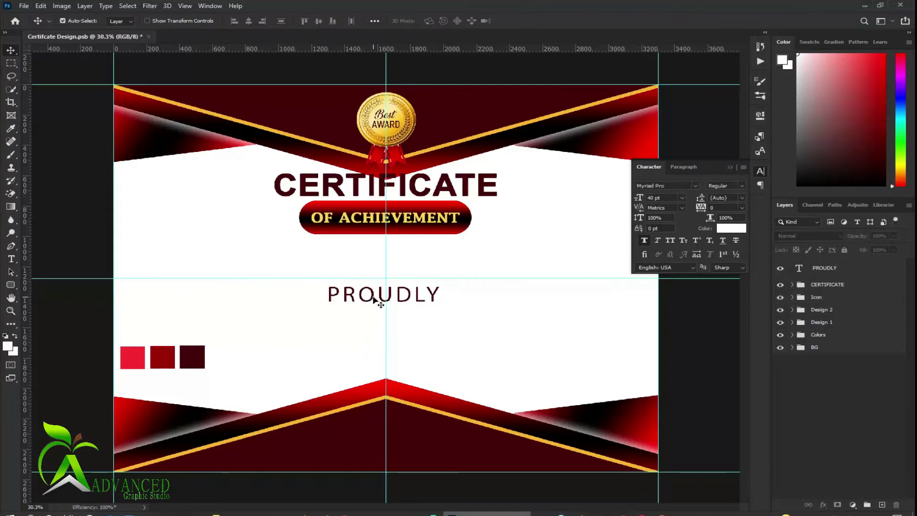
{"action": "left_click_drag", "start_coordinate": [374, 300], "coordinate": [375, 257]}
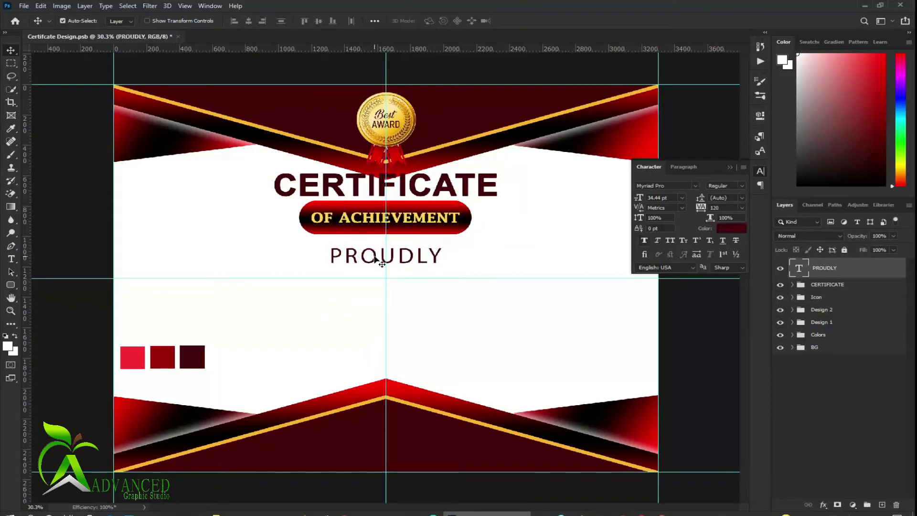
{"action": "right_click", "coordinate": [10, 285]}
Draw a small 46 × 46 px circle just left of PROUDLY, undoing the accidental large ellipse
{"action": "left_click", "coordinate": [44, 303]}
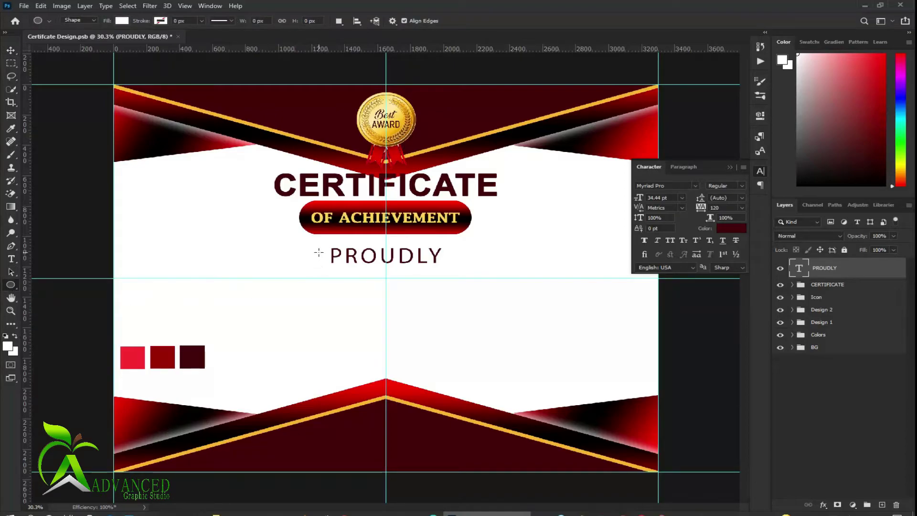
{"action": "mouse_move", "coordinate": [319, 251]}
{"action": "left_mouse_down"}
{"action": "mouse_move", "coordinate": [326, 259]}
{"action": "mouse_move", "coordinate": [610, 184]}
{"action": "left_mouse_up"}
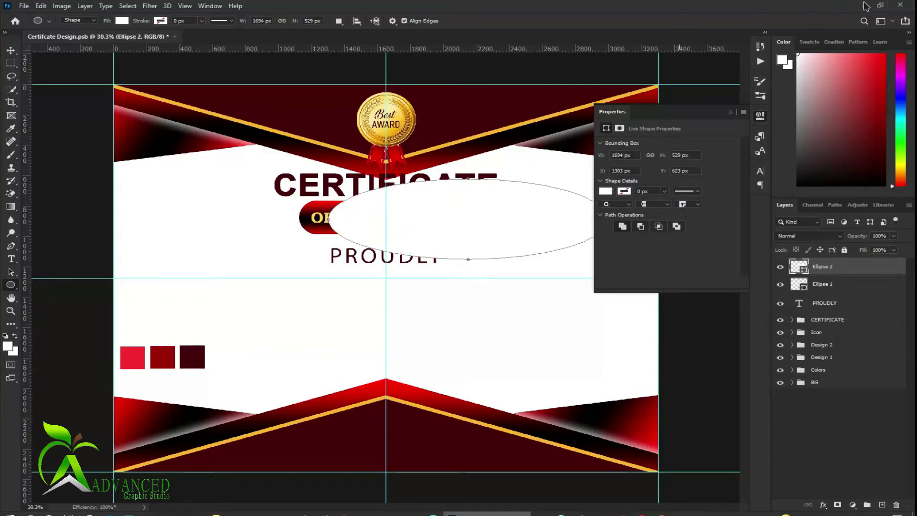
{"action": "left_click", "coordinate": [421, 231]}
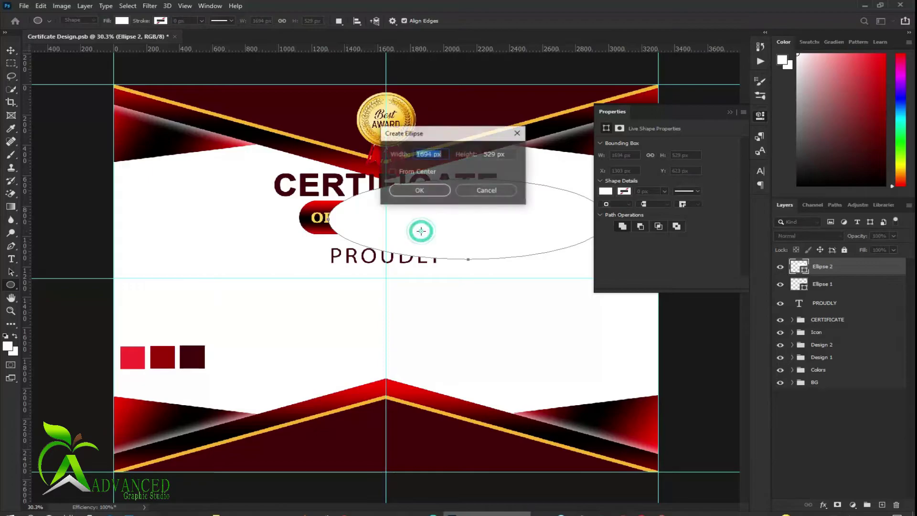
{"action": "left_click", "coordinate": [480, 200]}
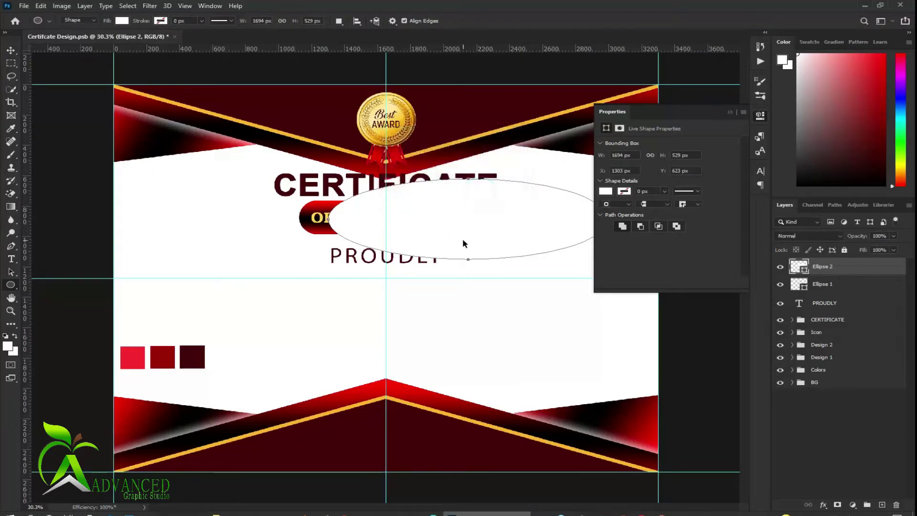
{"action": "key", "text": "ctrl+z"}
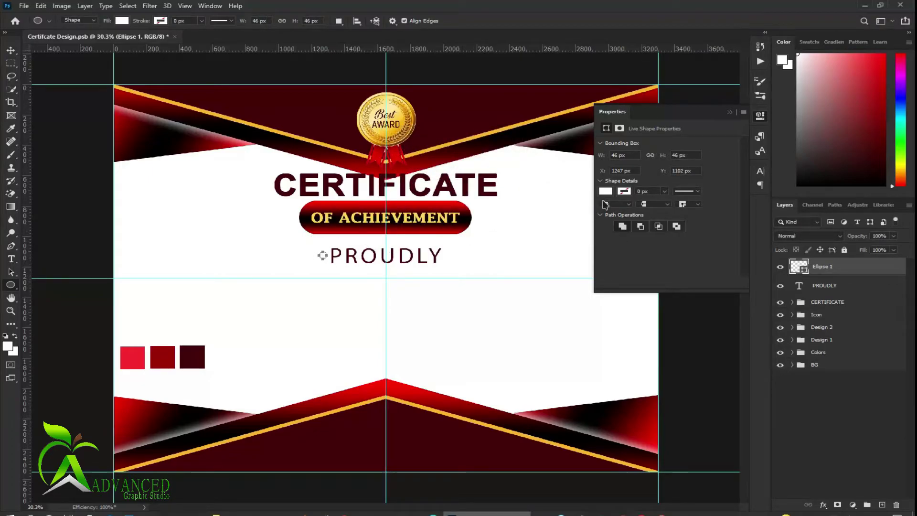
Give the circle an orange fill and select the PROUDLY text for editing
{"action": "left_click", "coordinate": [606, 191]}
{"action": "left_click", "coordinate": [607, 244]}
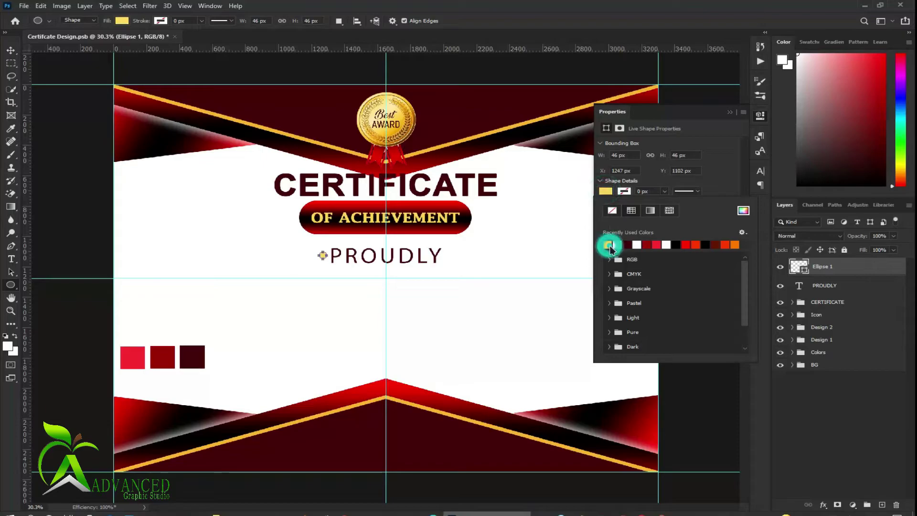
{"action": "left_click", "coordinate": [735, 244]}
{"action": "left_click", "coordinate": [730, 112]}
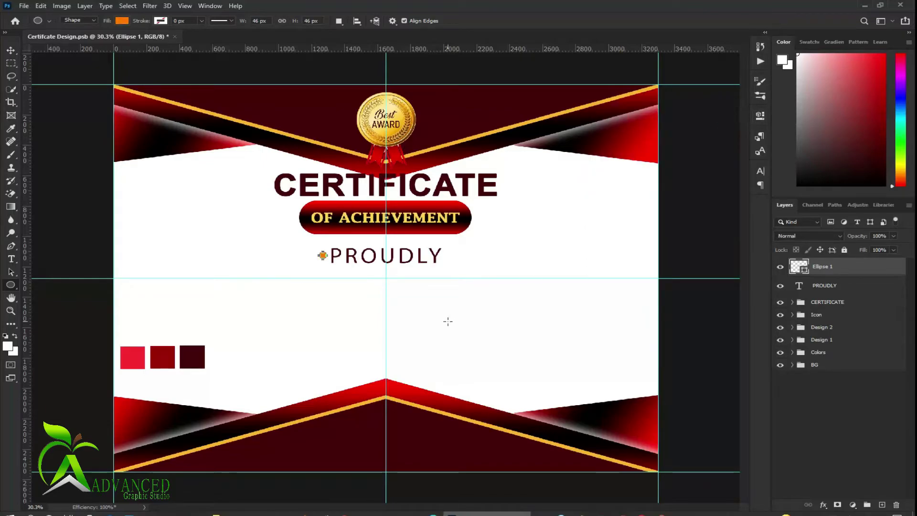
{"action": "key", "text": "t"}
{"action": "double_click", "coordinate": [383, 258]}
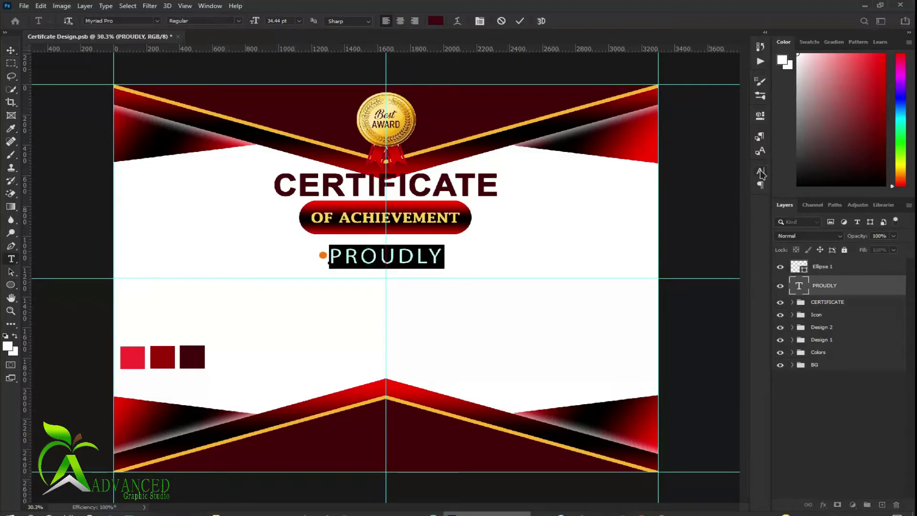
Change PROUDLY's font from Myriad Pro to Lucida Fax Regular and commit the edit
{"action": "left_click", "coordinate": [761, 171]}
{"action": "left_click", "coordinate": [696, 186]}
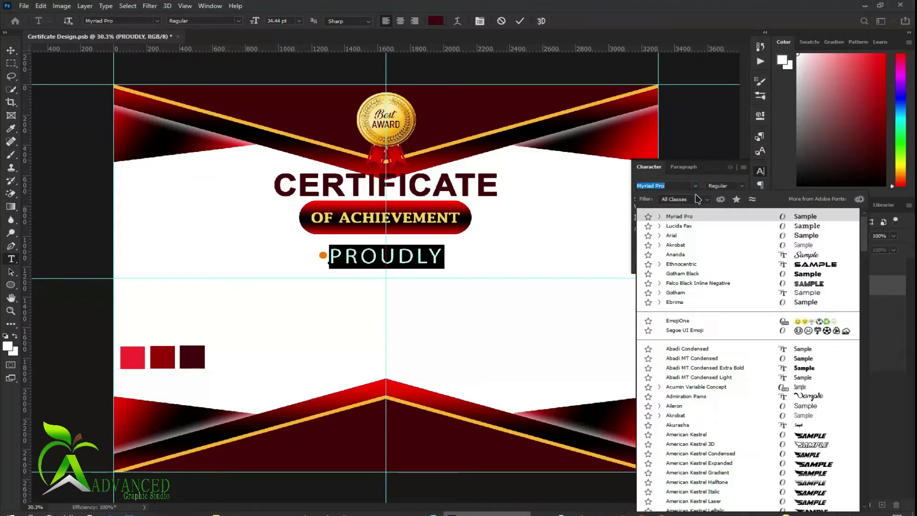
{"action": "left_click", "coordinate": [701, 228]}
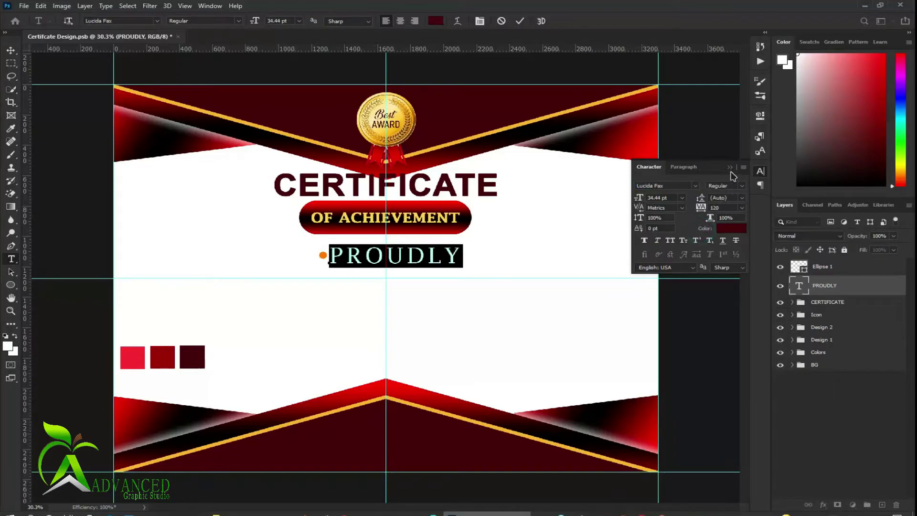
{"action": "left_click", "coordinate": [733, 168]}
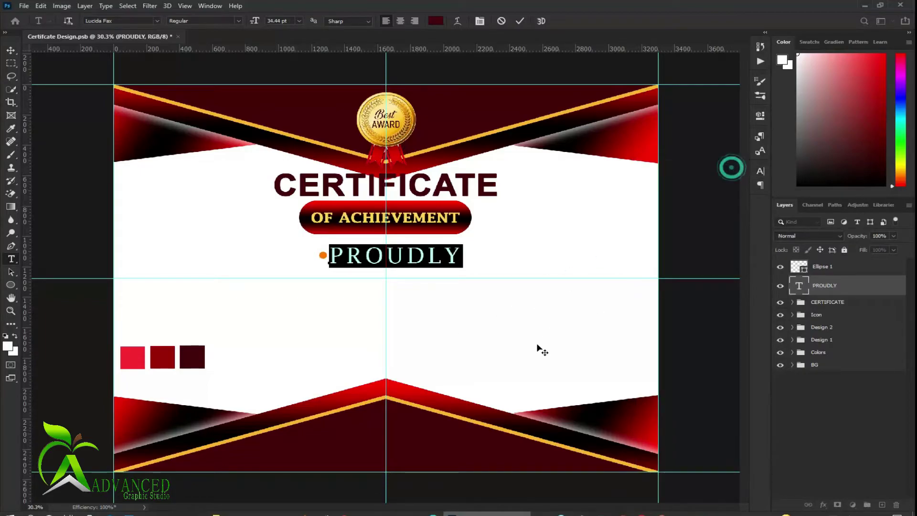
{"action": "type", "text": "V"}
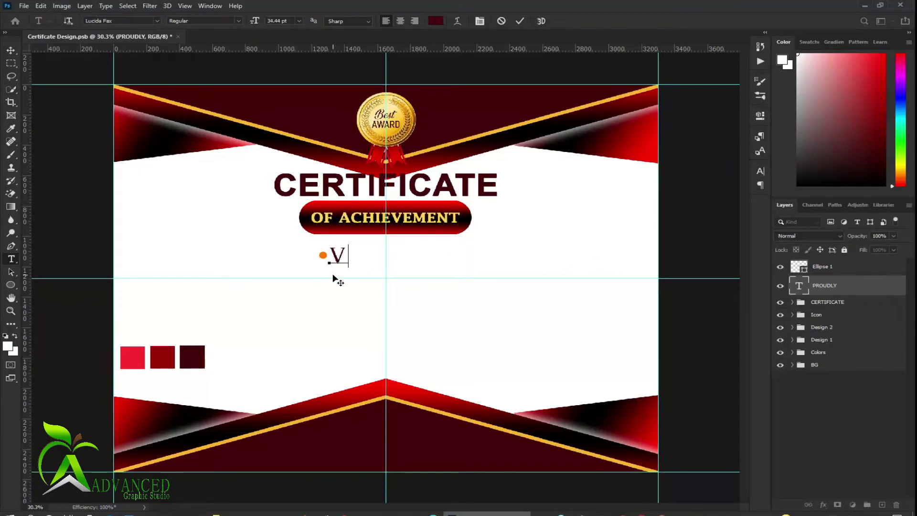
{"action": "key", "text": "ctrl+z"}
{"action": "left_click", "coordinate": [519, 21]}
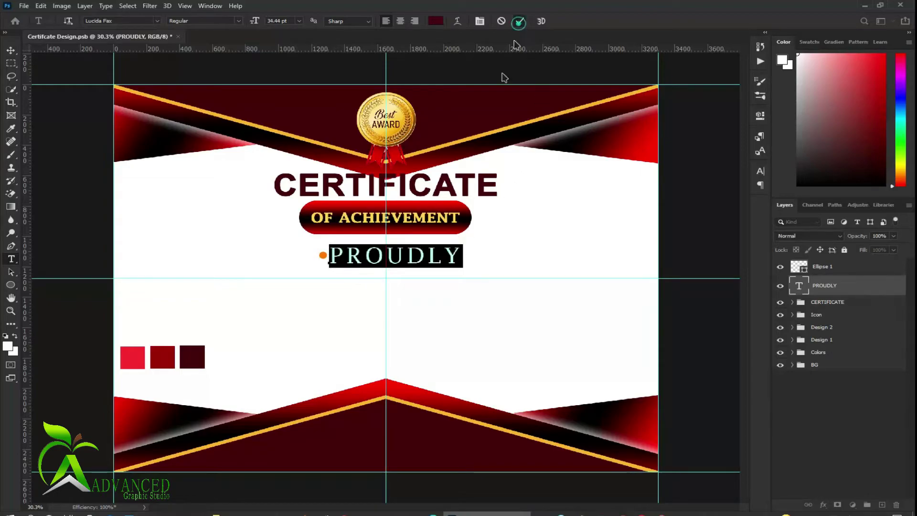
Nudge PROUDLY and its orange dot slightly to the left
{"action": "key", "text": "v"}
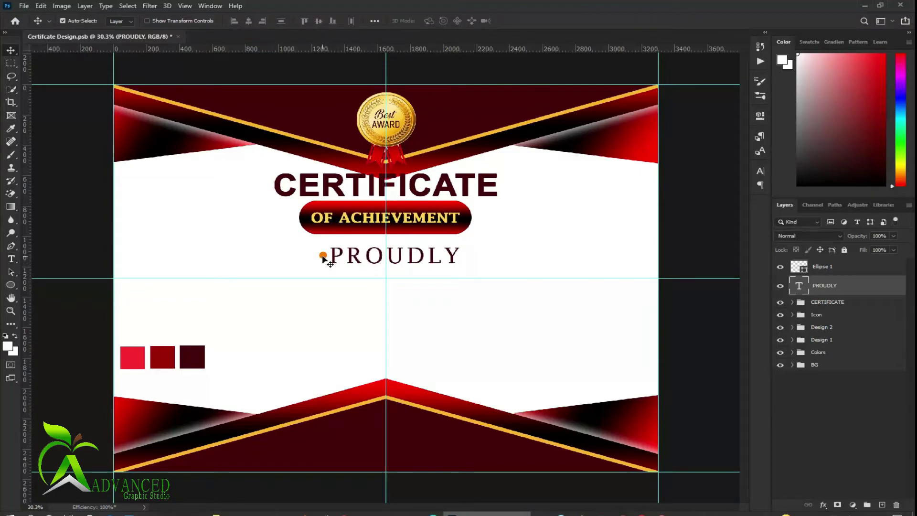
{"action": "left_click_drag", "start_coordinate": [323, 258], "coordinate": [294, 258]}
{"action": "left_click", "coordinate": [293, 255]}
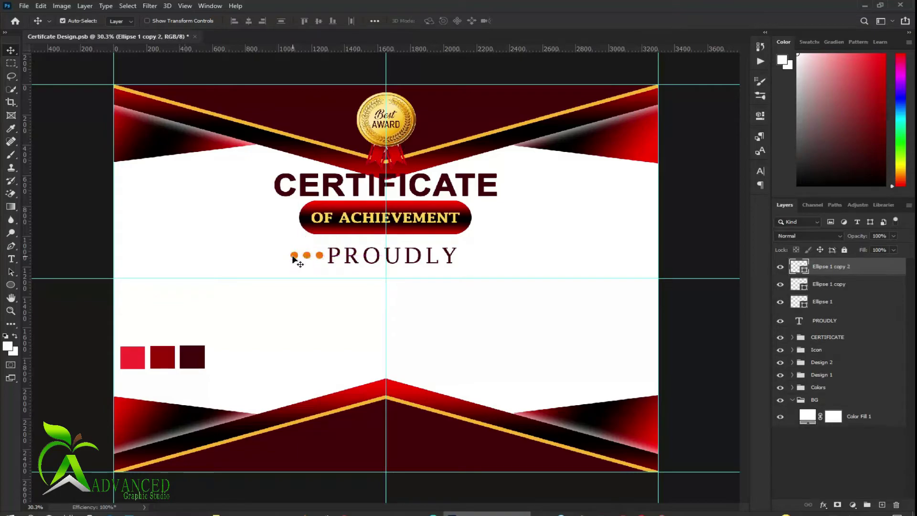
Copy the three orange dots to the right of PROUDLY and save the document
{"action": "left_click", "coordinate": [834, 301], "text": "shift"}
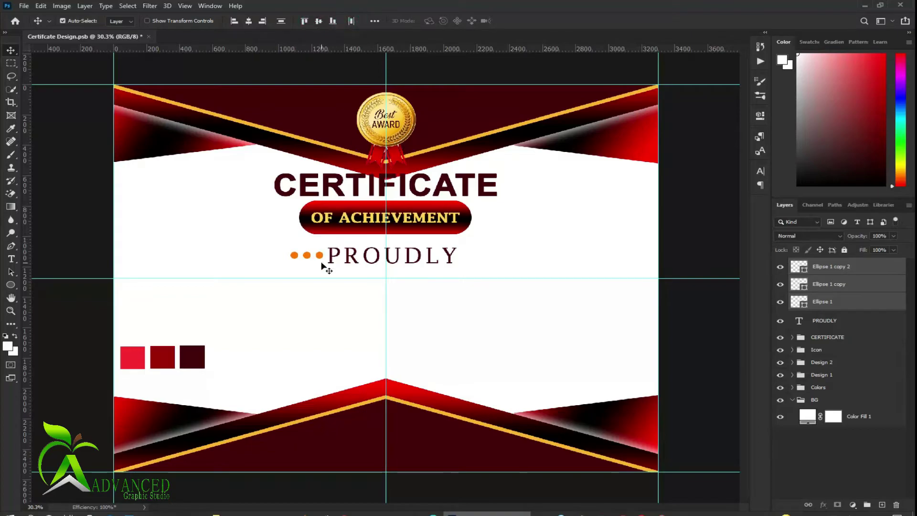
{"action": "left_click_drag", "start_coordinate": [333, 258], "coordinate": [490, 259], "text": "alt"}
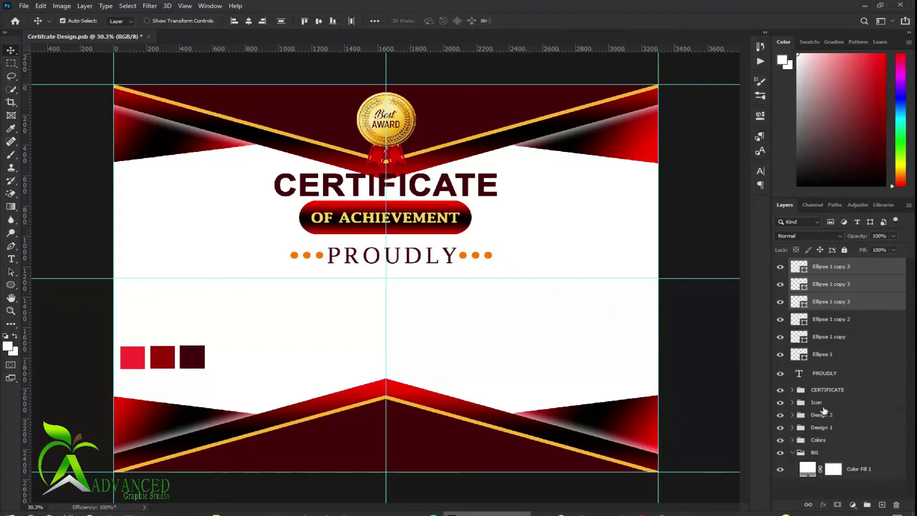
{"action": "left_click", "coordinate": [792, 454]}
{"action": "left_click", "coordinate": [801, 488]}
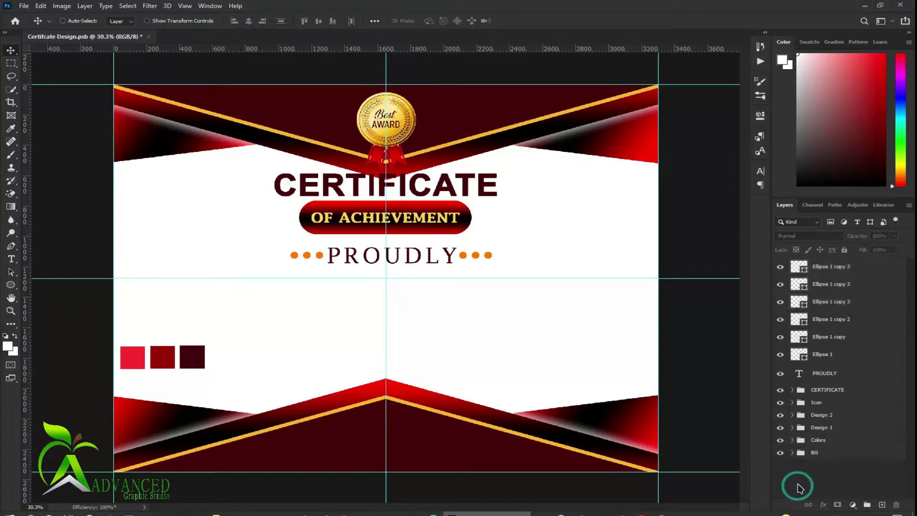
{"action": "key", "text": "ctrl+s"}
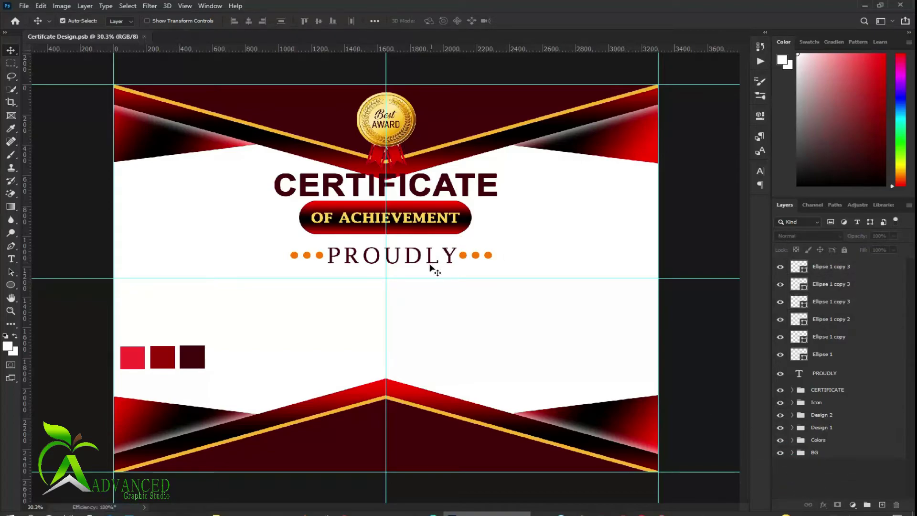
Duplicate the PROUDLY line just below it and start retyping the copy as 'PRESEN'
{"action": "left_click_drag", "start_coordinate": [416, 258], "coordinate": [416, 281]}
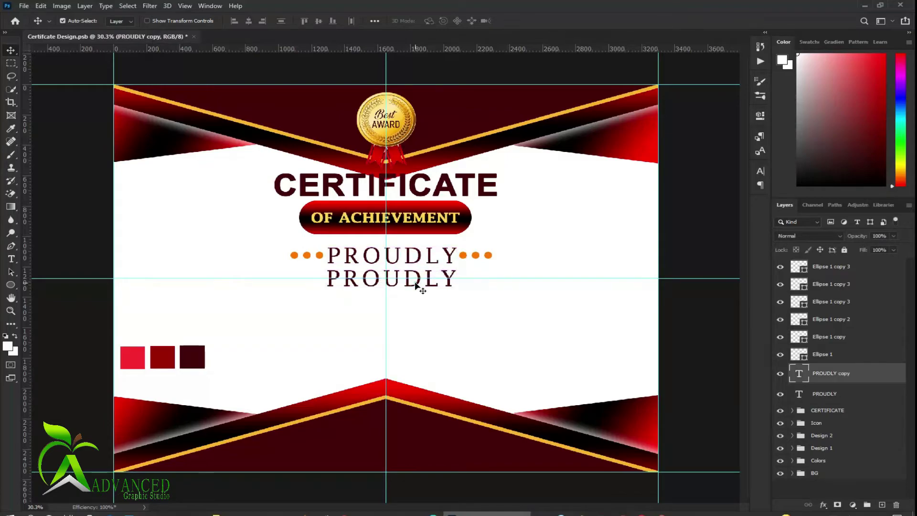
{"action": "double_click", "coordinate": [415, 282]}
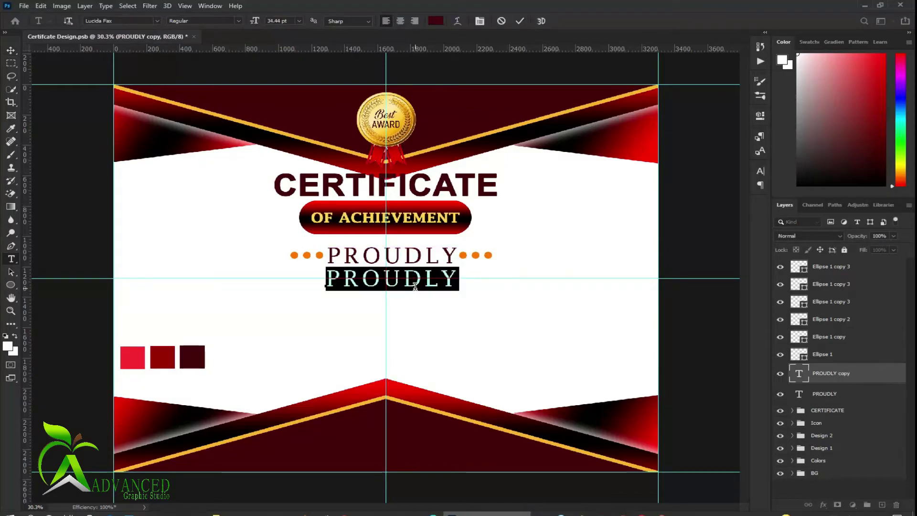
{"action": "type", "text": "PRE"}
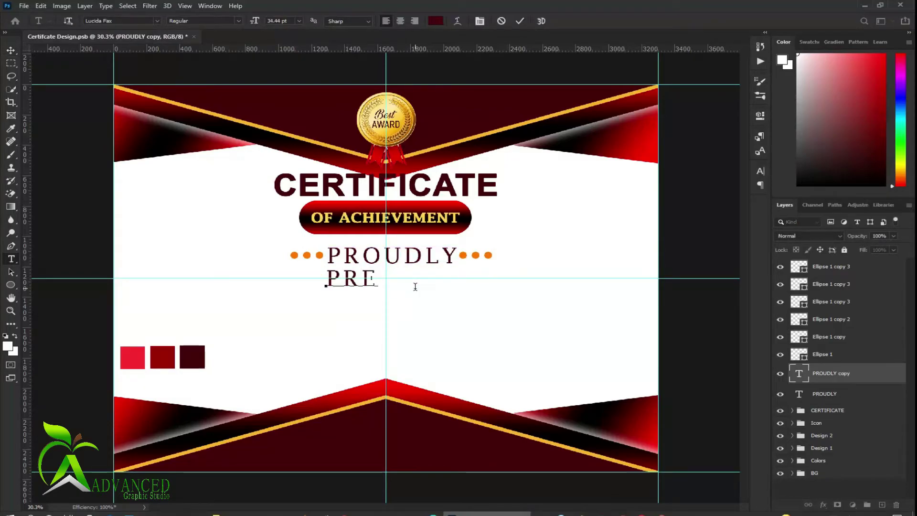
{"action": "type", "text": "SENTES TO"}
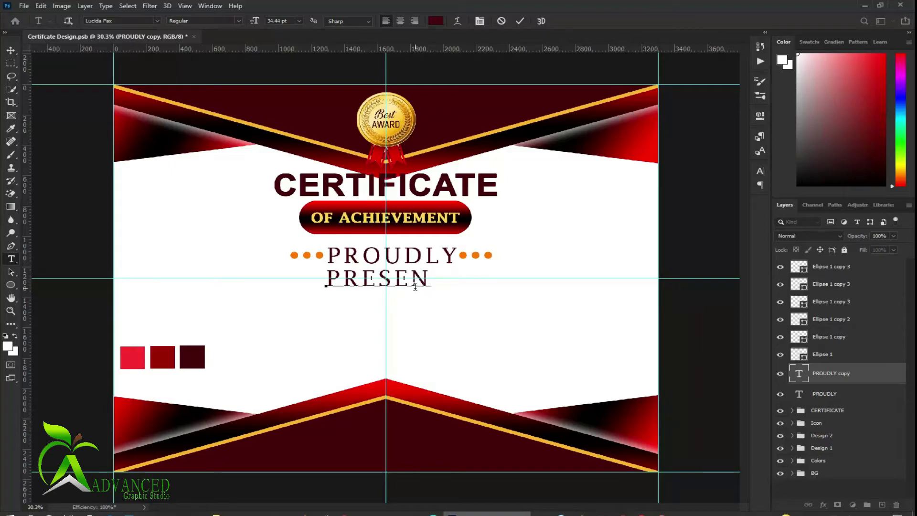
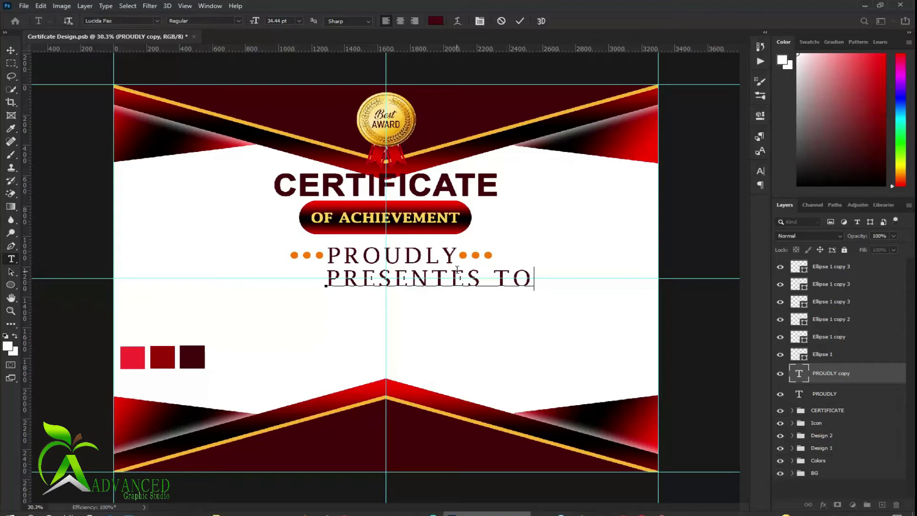
Center the PRESENTES TO line under PROUDLY and change its font from Lucida Fax to Georgia
{"action": "left_click_drag", "start_coordinate": [442, 306], "coordinate": [400, 307]}
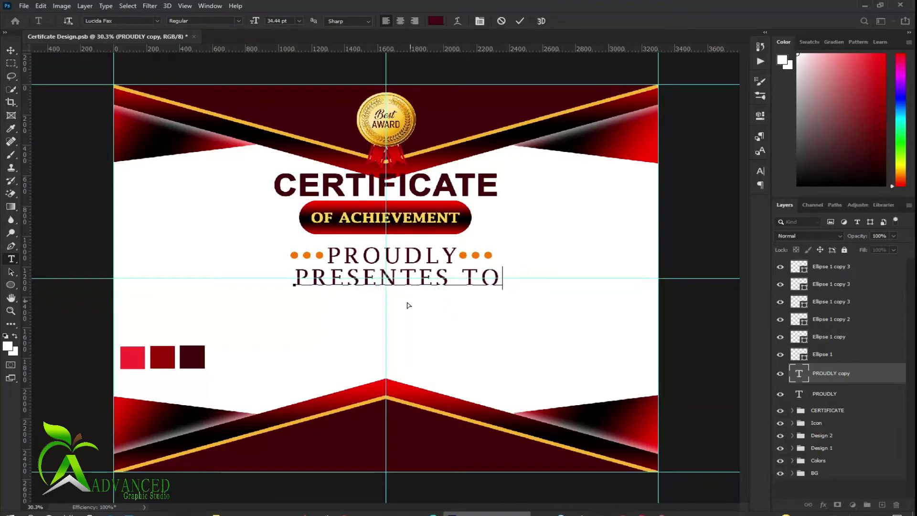
{"action": "triple_click", "coordinate": [404, 279]}
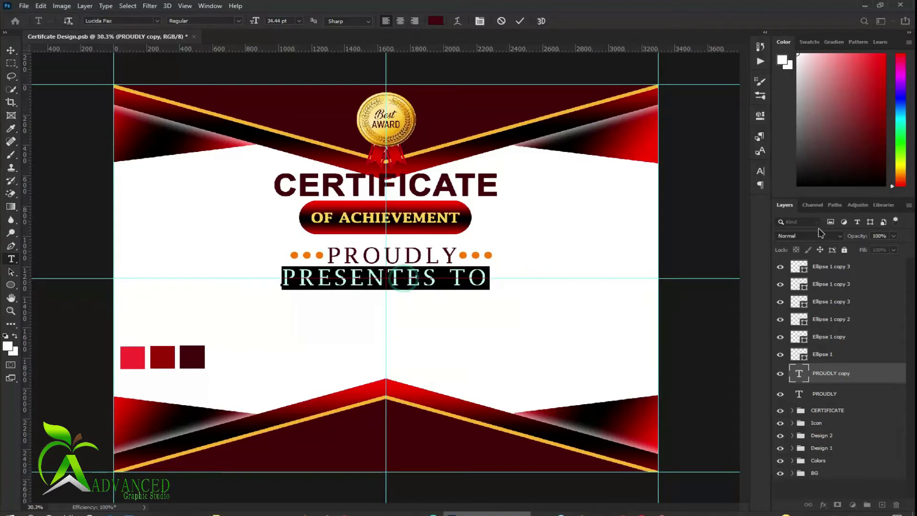
{"action": "left_click", "coordinate": [763, 170]}
{"action": "left_click", "coordinate": [696, 186]}
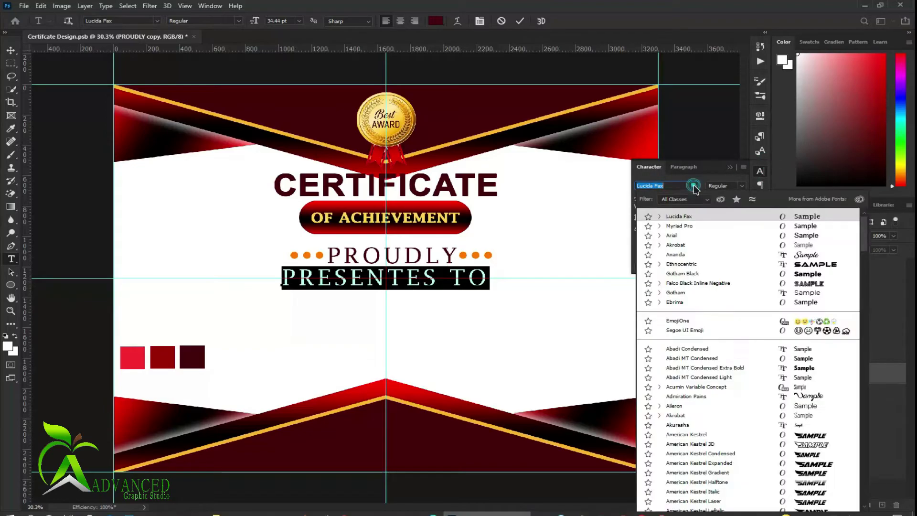
{"action": "left_click_drag", "start_coordinate": [867, 233], "coordinate": [863, 285]}
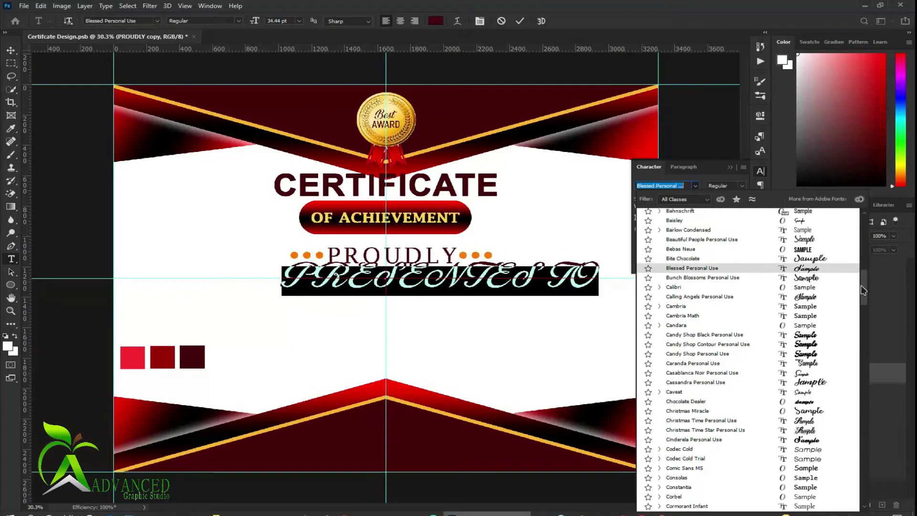
{"action": "left_click_drag", "start_coordinate": [863, 286], "coordinate": [866, 343]}
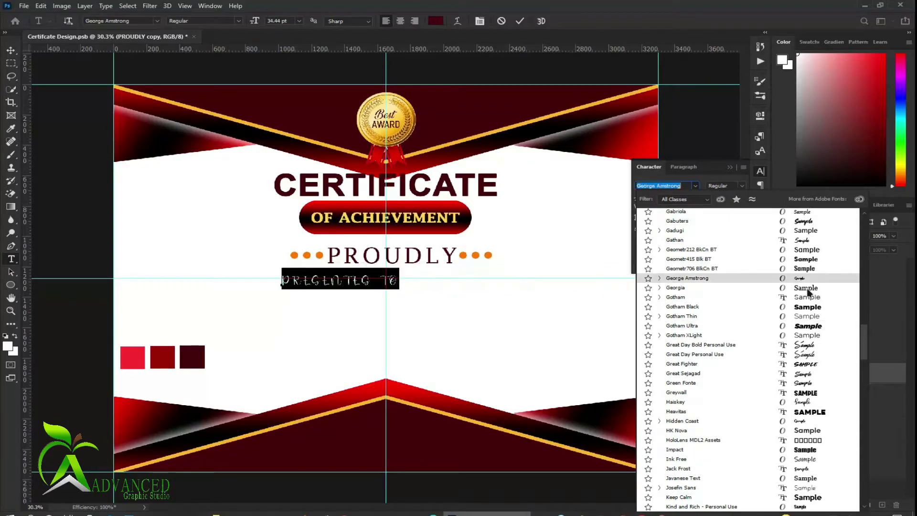
{"action": "left_click", "coordinate": [807, 289]}
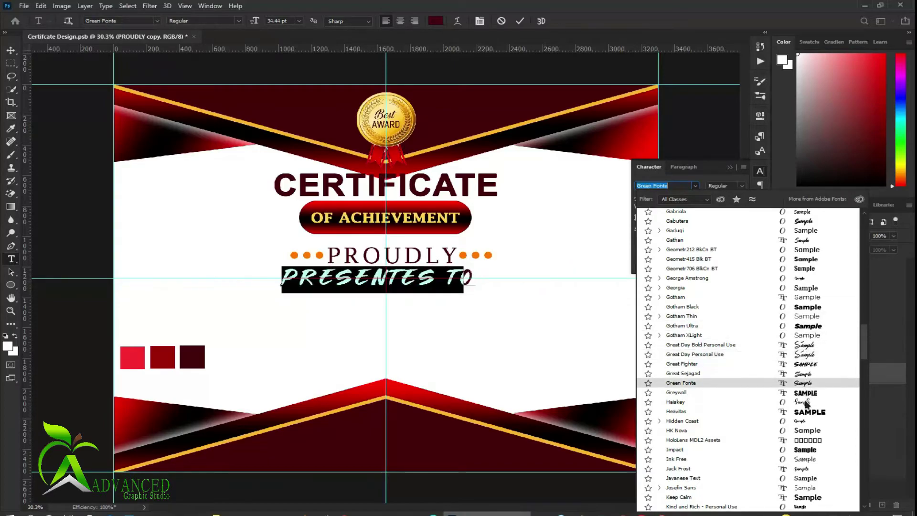
{"action": "scroll", "coordinate": [811, 353], "scroll_direction": "down", "scroll_amount": 3}
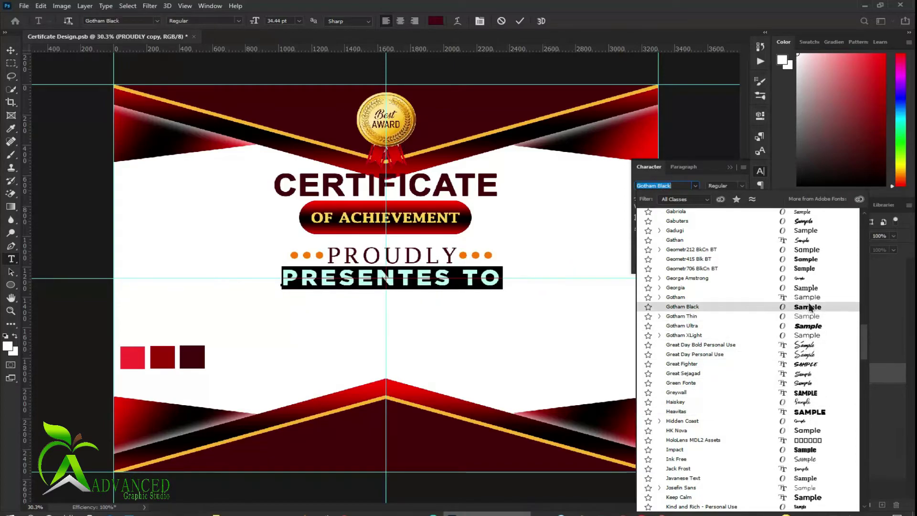
{"action": "left_click", "coordinate": [809, 287]}
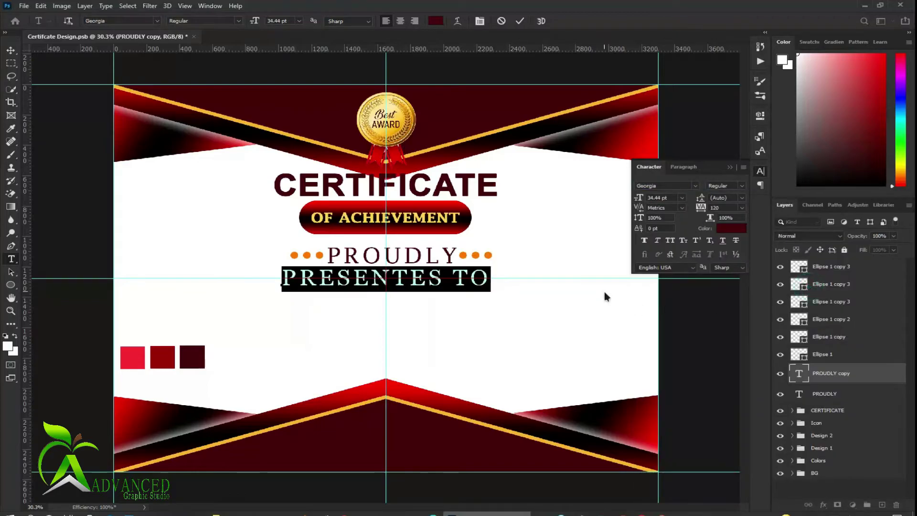
Set the PROUDLY text in Georgia
{"action": "left_click", "coordinate": [521, 21]}
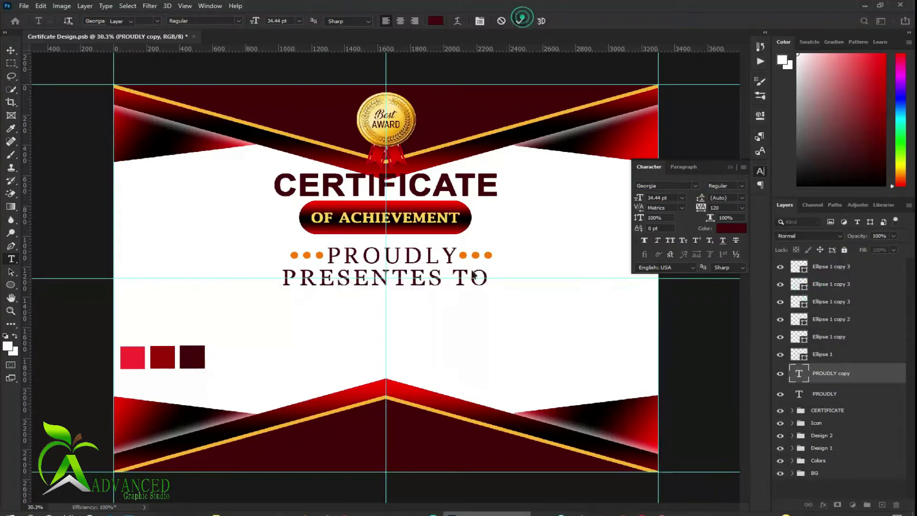
{"action": "double_click", "coordinate": [403, 250]}
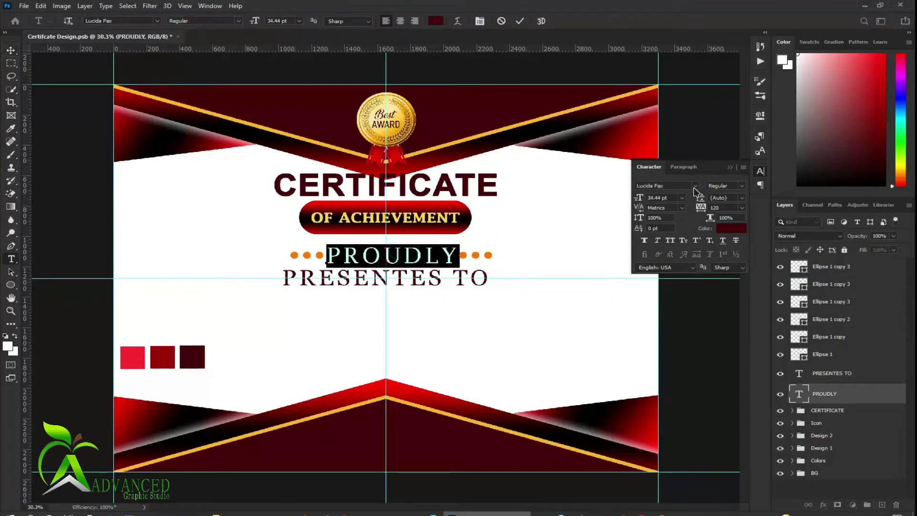
{"action": "left_click", "coordinate": [696, 187]}
{"action": "type", "text": "Georgia"}
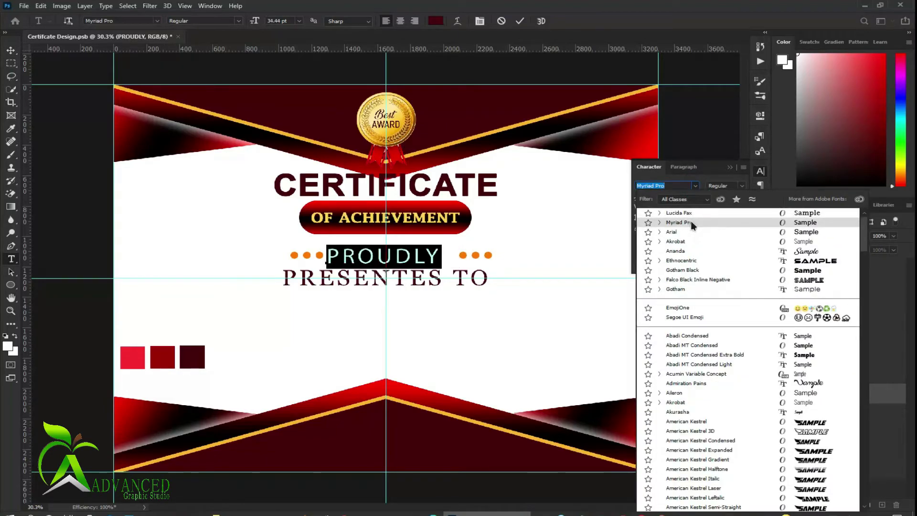
{"action": "left_click", "coordinate": [690, 217]}
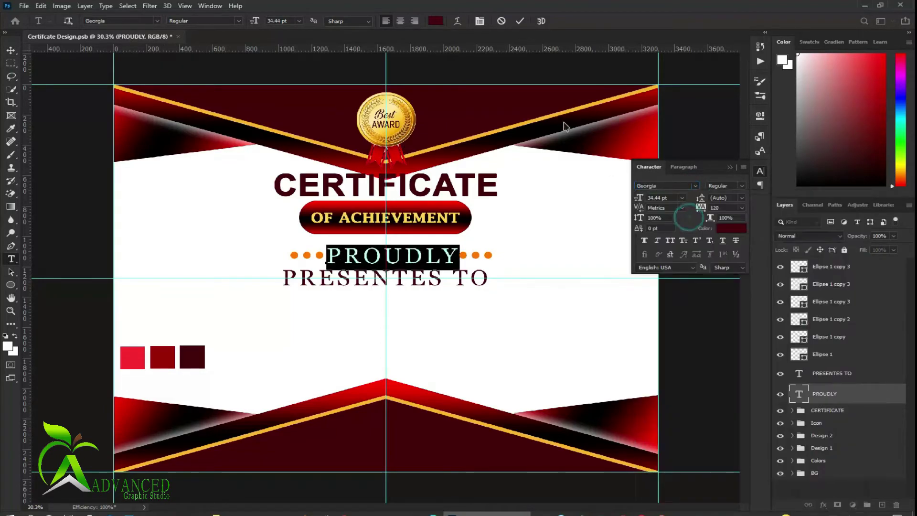
{"action": "left_click", "coordinate": [521, 21]}
Center-align PROUDLY and PRESENTES TO horizontally and nudge both right toward the page centre
{"action": "key", "text": "v"}
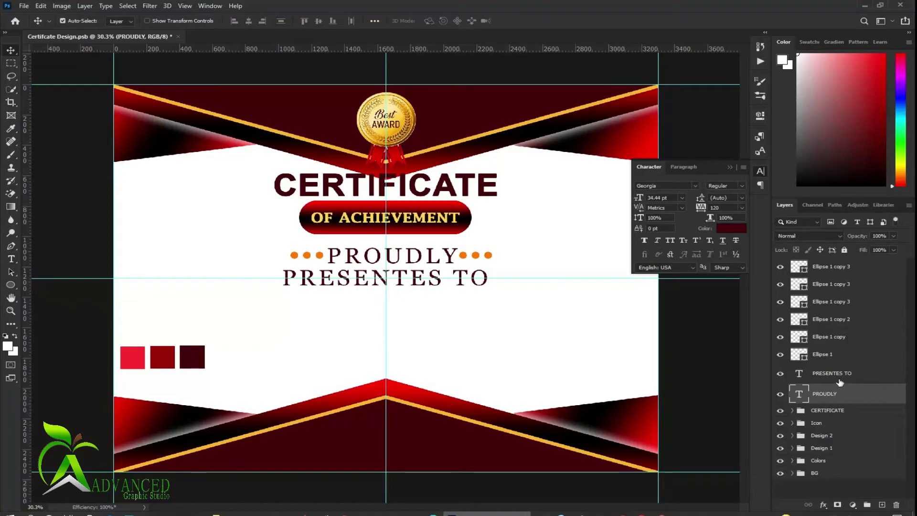
{"action": "left_click", "coordinate": [834, 374], "text": "shift"}
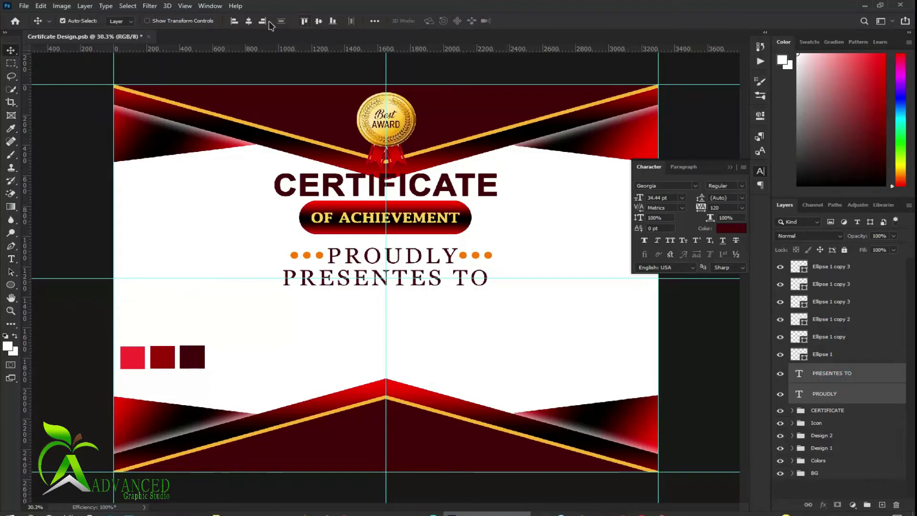
{"action": "left_click", "coordinate": [248, 22]}
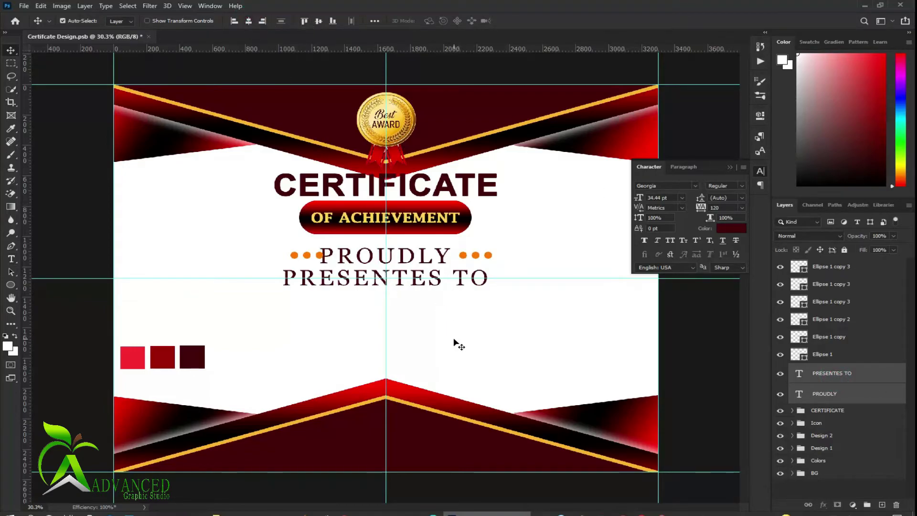
{"action": "key", "text": "shift+Right"}
{"action": "key", "text": "shift+Right"}
{"action": "key", "text": "shift+Right"}
{"action": "key", "text": "shift+Right"}
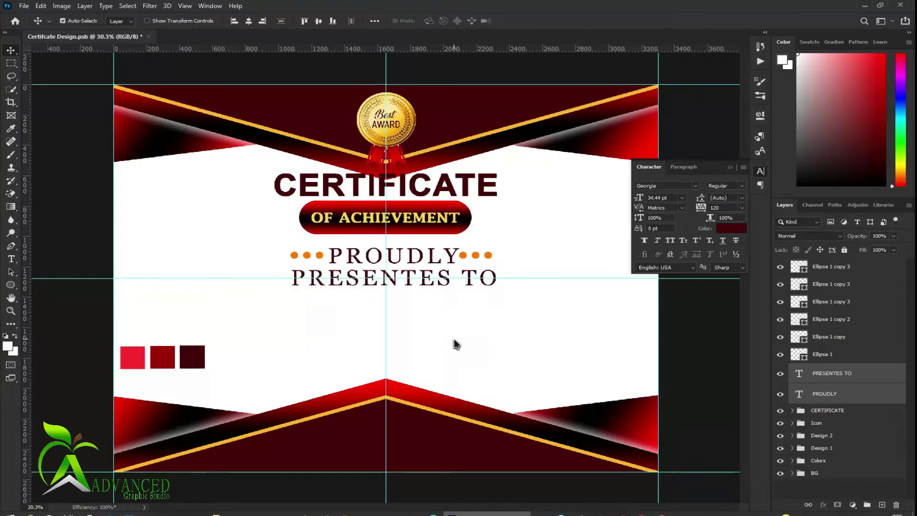
{"action": "key", "text": "shift+Right"}
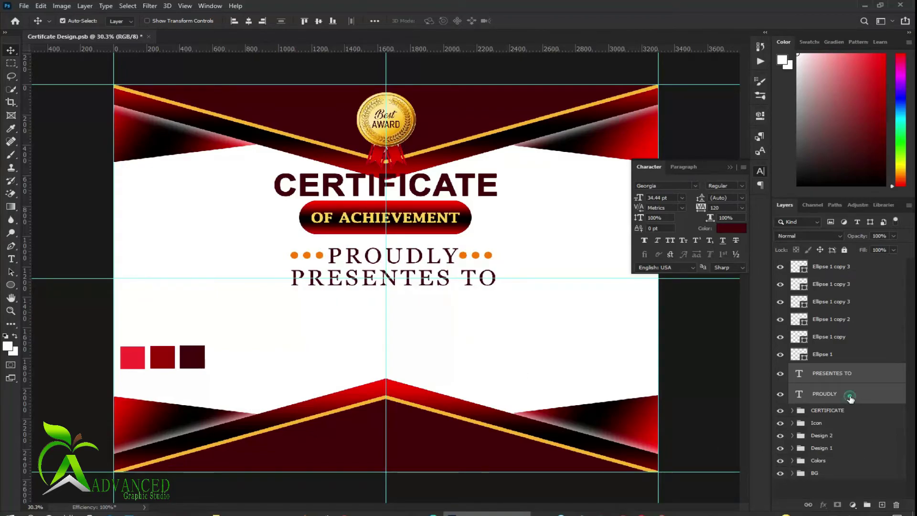
{"action": "left_click", "coordinate": [848, 394]}
Group the dot and text layers as 'Proudly' and save the document
{"action": "left_click", "coordinate": [827, 268], "text": "shift"}
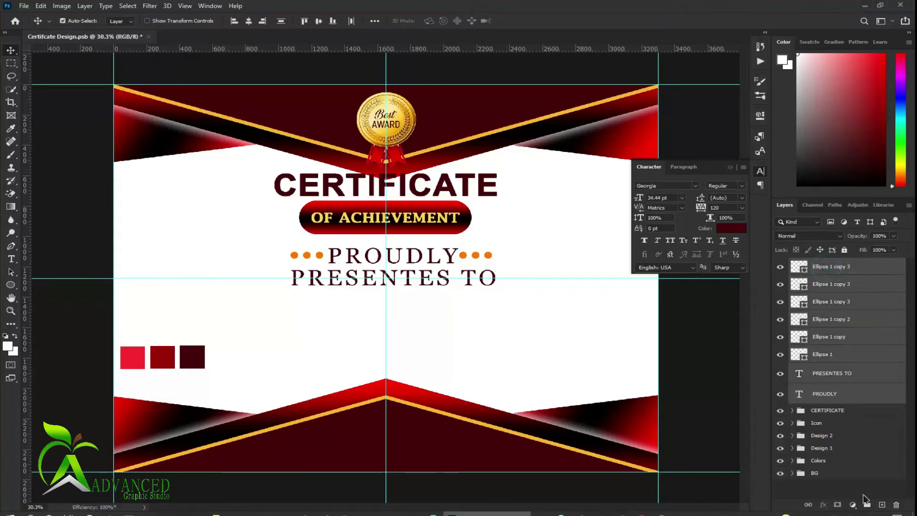
{"action": "key", "text": "ctrl+g"}
{"action": "double_click", "coordinate": [824, 263]}
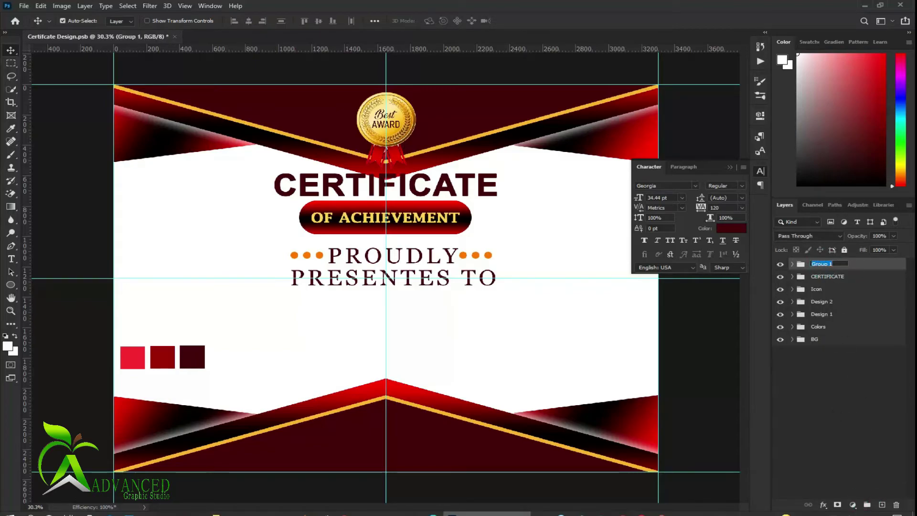
{"action": "type", "text": "Proudly"}
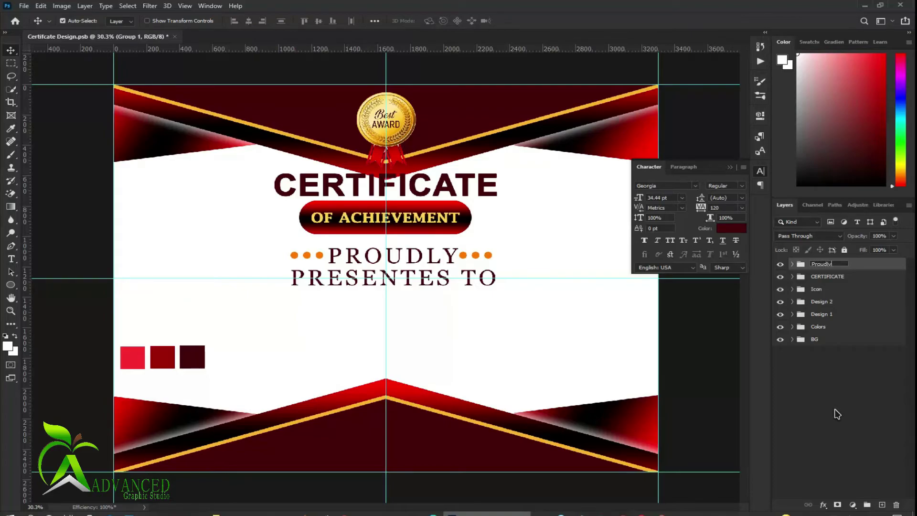
{"action": "left_click", "coordinate": [837, 415]}
{"action": "key", "text": "ctrl+s"}
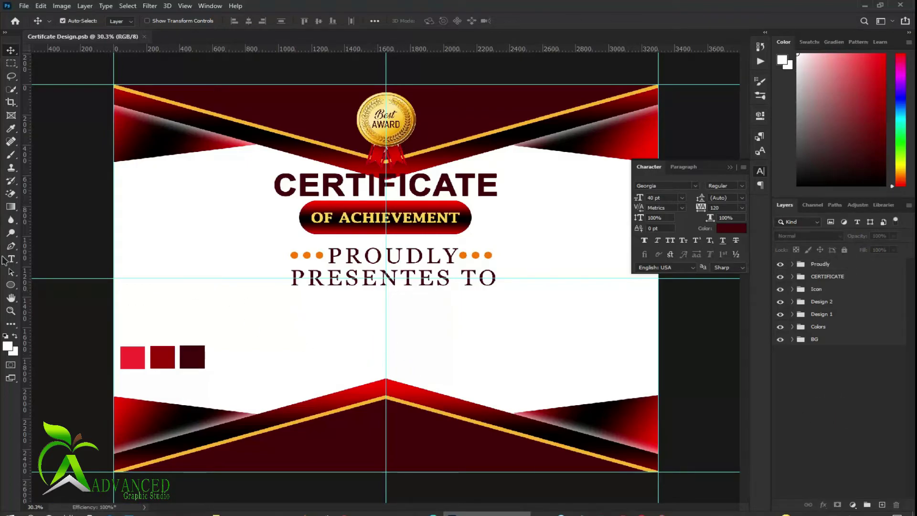
Scale the Proudly group to about 77% and move it up under OF ACHIEVEMENT
{"action": "left_click", "coordinate": [822, 264]}
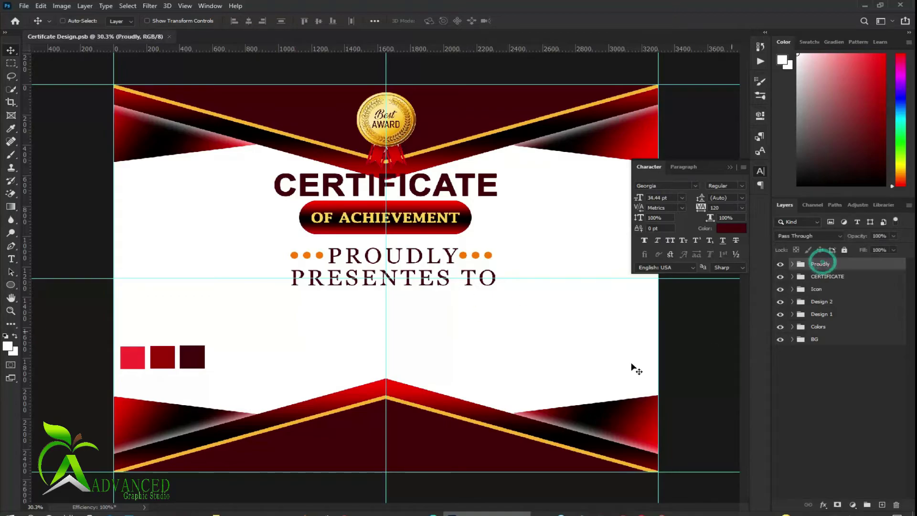
{"action": "key", "text": "ctrl+t"}
{"action": "mouse_move", "coordinate": [496, 285]}
{"action": "left_mouse_down"}
{"action": "mouse_move", "coordinate": [428, 265]}
{"action": "mouse_move", "coordinate": [425, 253]}
{"action": "left_mouse_up"}
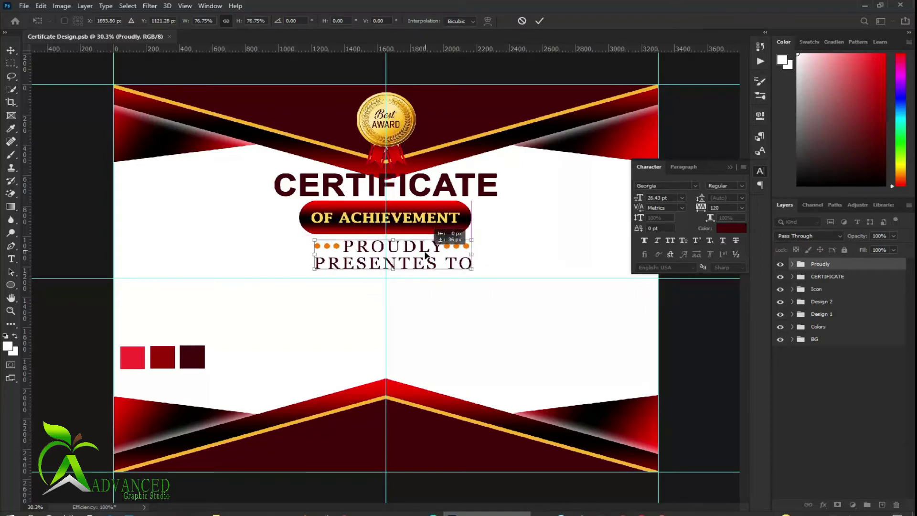
{"action": "left_click_drag", "start_coordinate": [426, 253], "coordinate": [420, 254]}
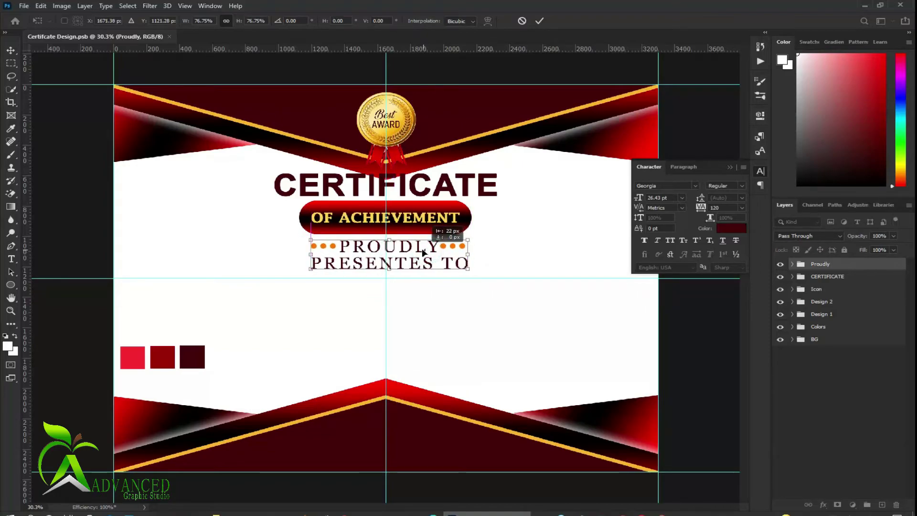
{"action": "left_click", "coordinate": [540, 21]}
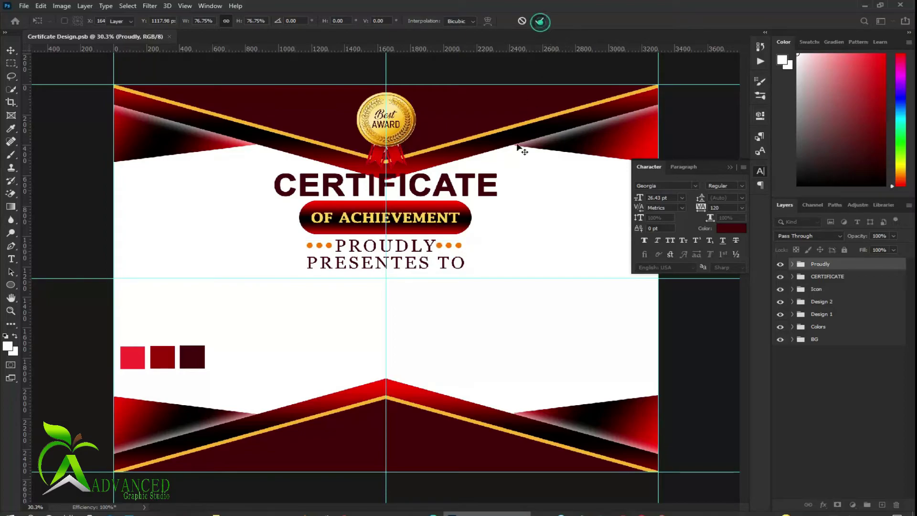
Add a new Georgia text line reading 'Name Surname' below PRESENTES TO
{"action": "left_click", "coordinate": [11, 259]}
{"action": "left_click", "coordinate": [297, 299]}
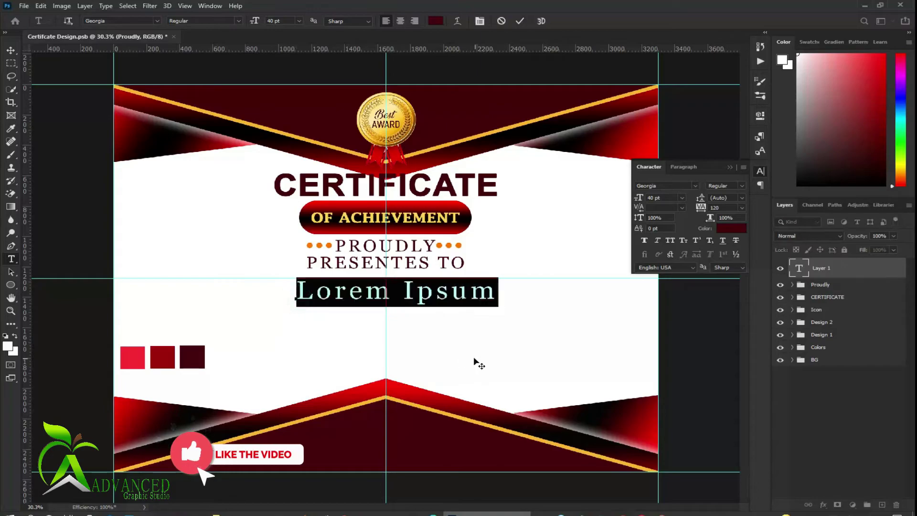
{"action": "type", "text": "na"}
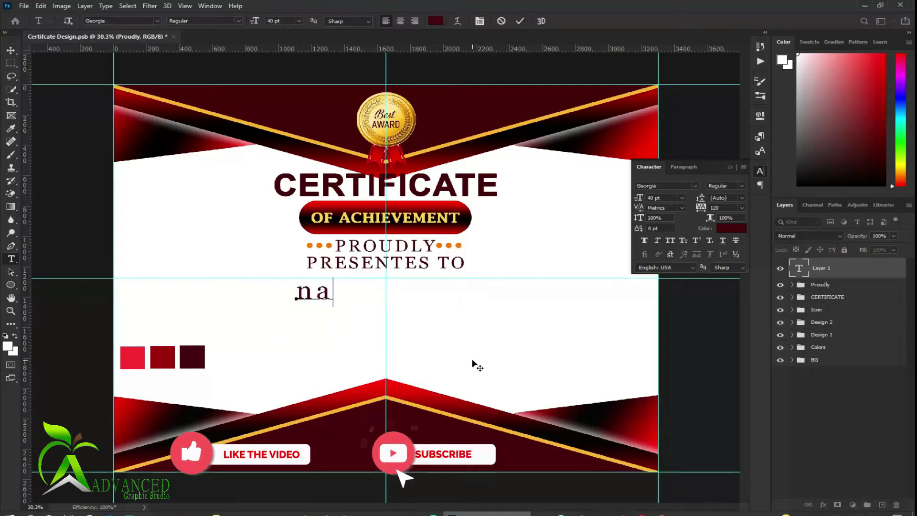
{"action": "type", "text": "me"}
{"action": "key", "text": "BackSpace"}
{"action": "key", "text": "BackSpace"}
{"action": "key", "text": "BackSpace"}
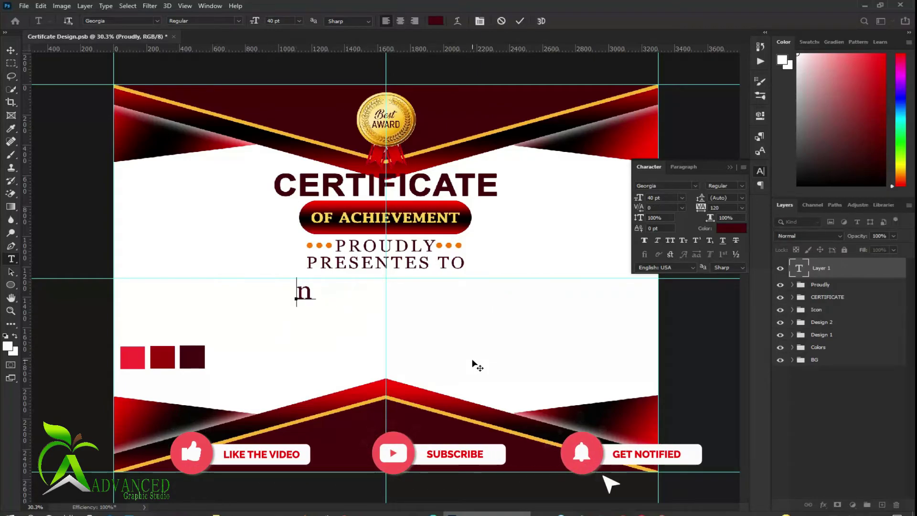
{"action": "key", "text": "BackSpace"}
{"action": "type", "text": "Nma"}
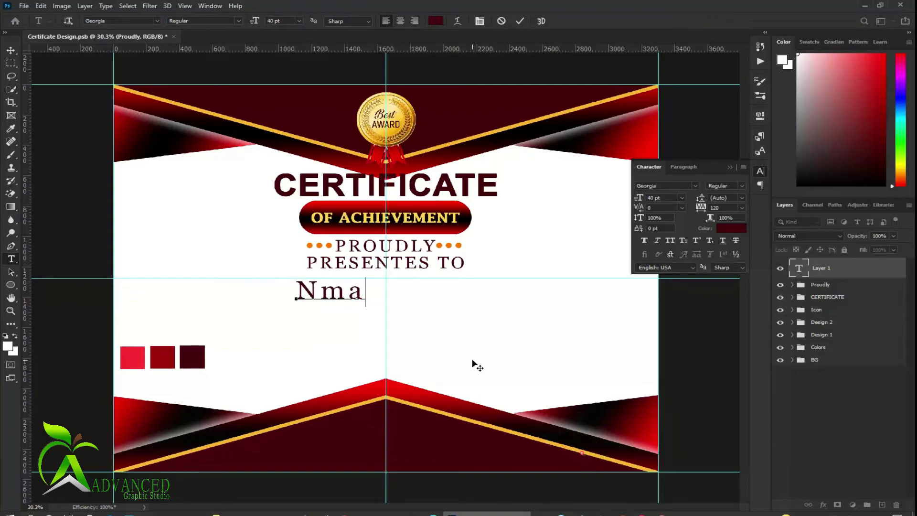
{"action": "type", "text": "e"}
{"action": "key", "text": "BackSpace"}
{"action": "key", "text": "BackSpace"}
{"action": "key", "text": "BackSpace"}
{"action": "type", "text": "a"}
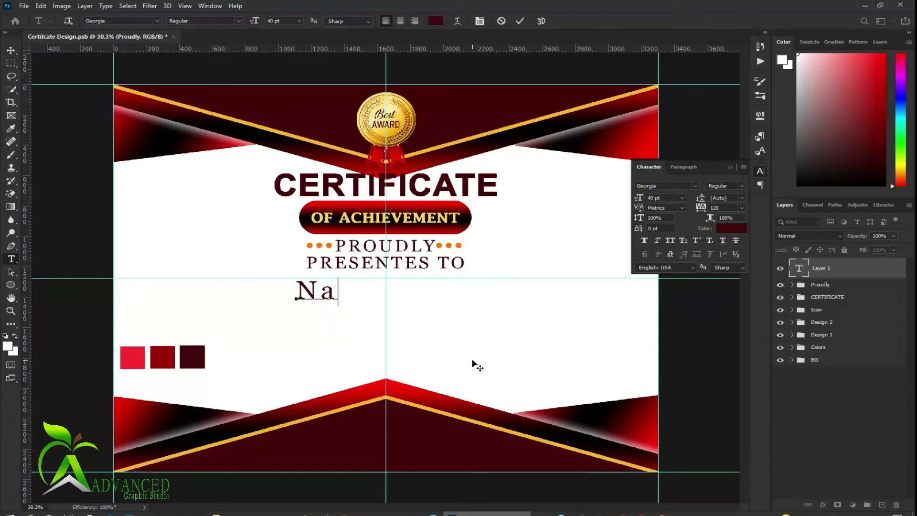
{"action": "type", "text": "me"}
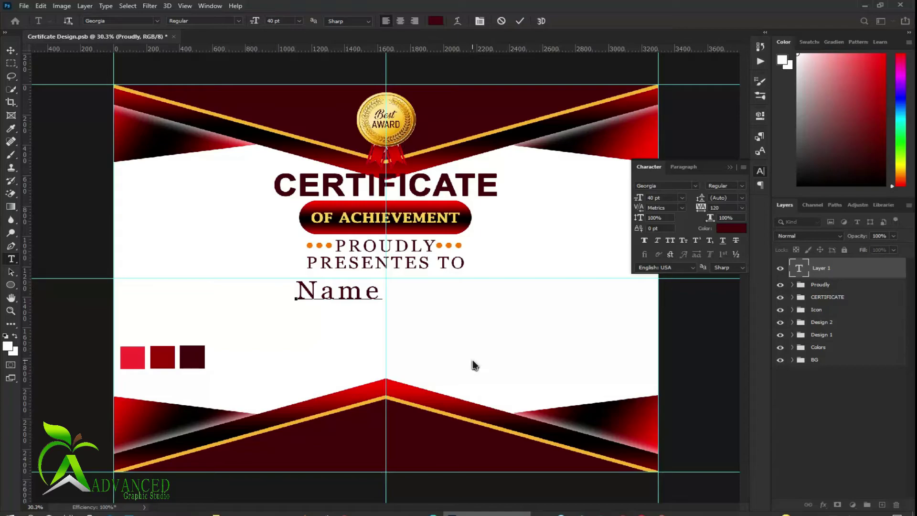
{"action": "type", "text": " S"}
{"action": "type", "text": "ur"}
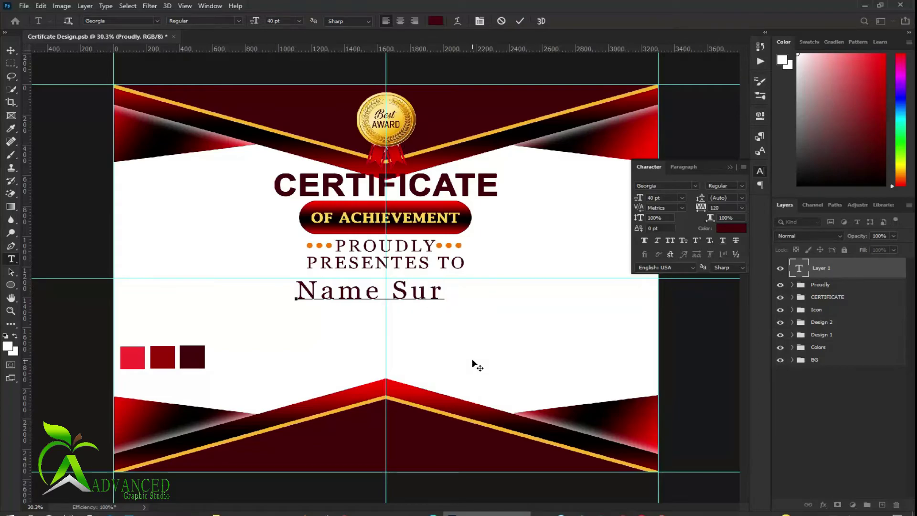
{"action": "type", "text": "na"}
{"action": "type", "text": "me"}
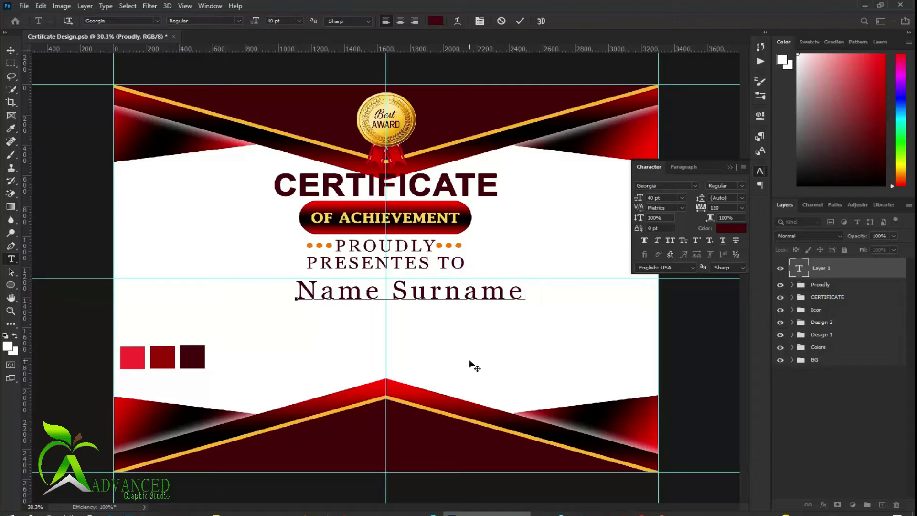
Set Name Surname in the Ananda script font with Faux Bold
{"action": "triple_click", "coordinate": [444, 291]}
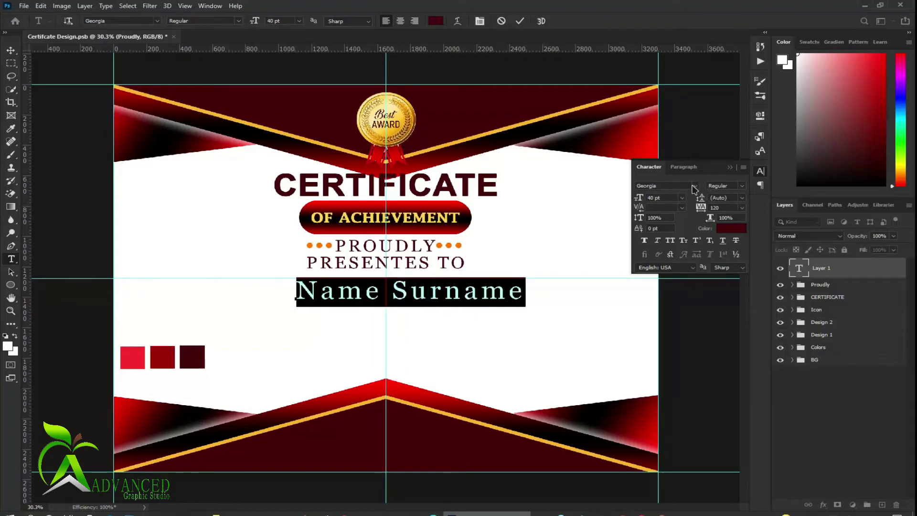
{"action": "left_click", "coordinate": [694, 186]}
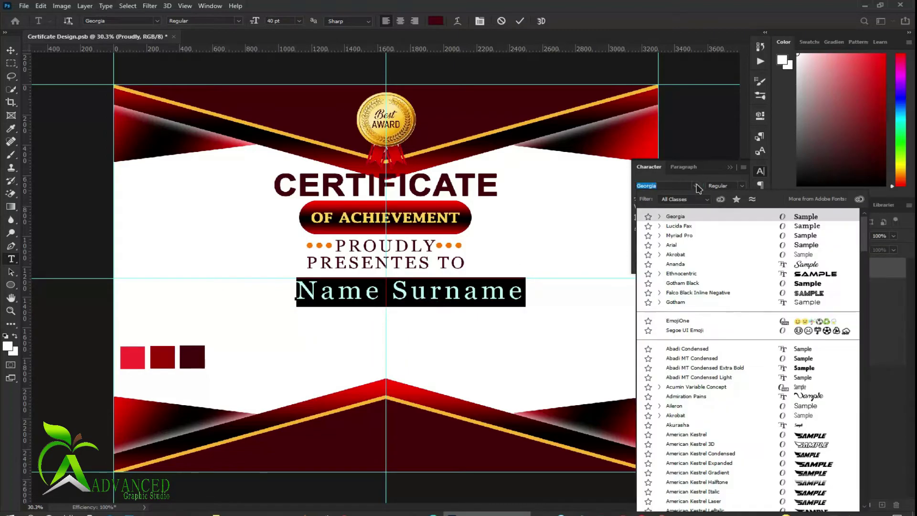
{"action": "left_click", "coordinate": [801, 269]}
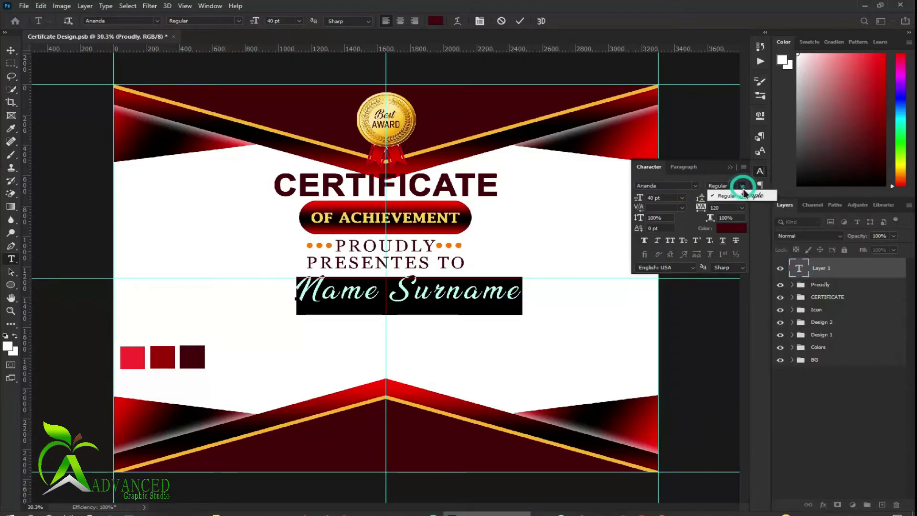
{"action": "left_click", "coordinate": [643, 241]}
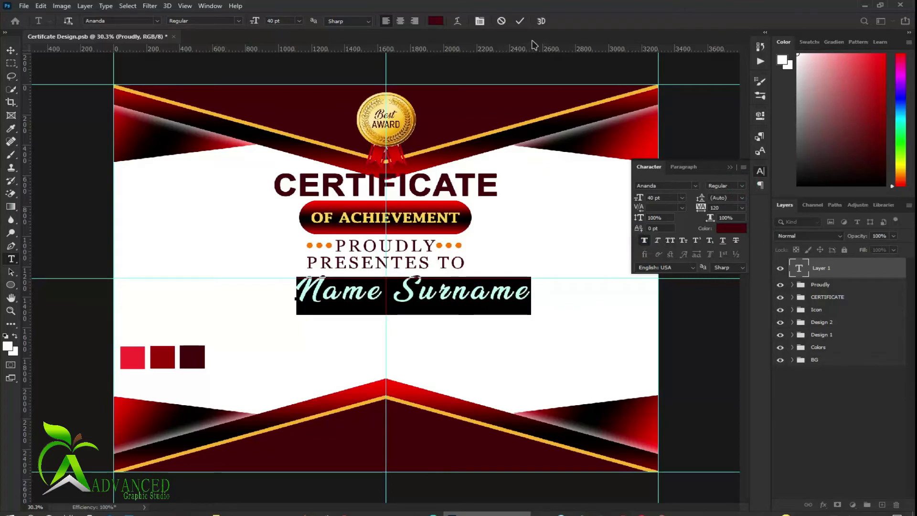
{"action": "left_click", "coordinate": [519, 22]}
Colour the Name Surname text a mid red sampled in the Color Picker
{"action": "triple_click", "coordinate": [428, 289]}
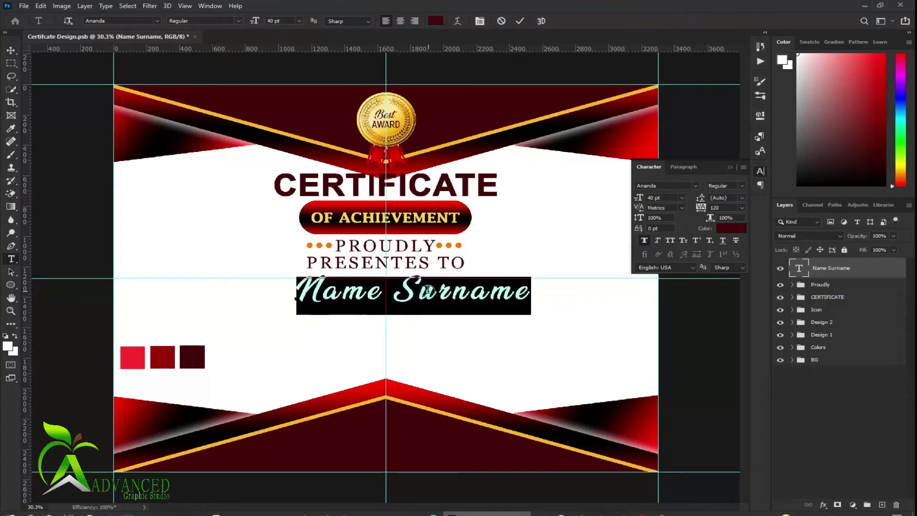
{"action": "left_click", "coordinate": [731, 229]}
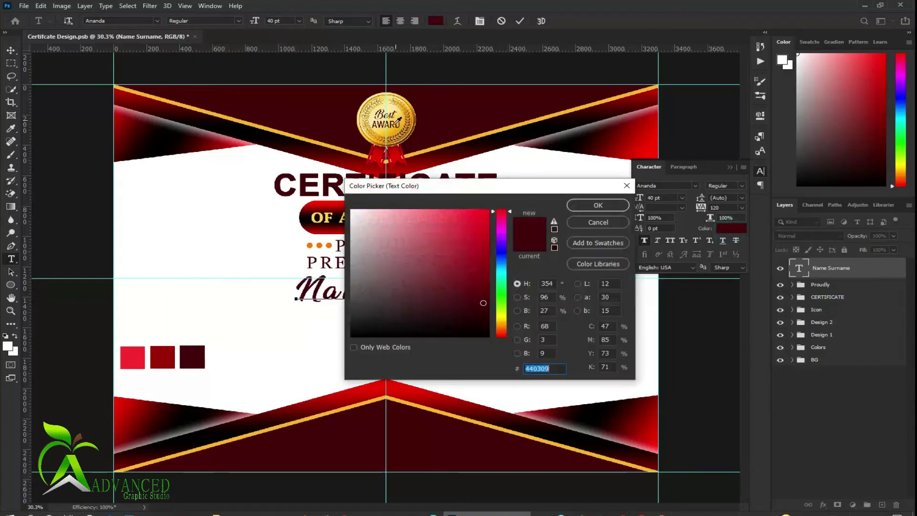
{"action": "left_click", "coordinate": [396, 125]}
{"action": "left_click", "coordinate": [328, 458]}
{"action": "left_click", "coordinate": [162, 353]}
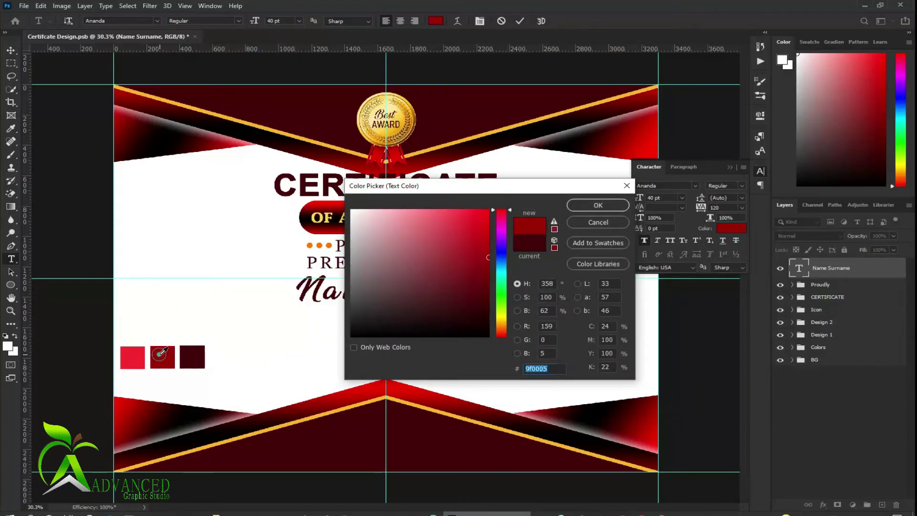
{"action": "left_click", "coordinate": [139, 353]}
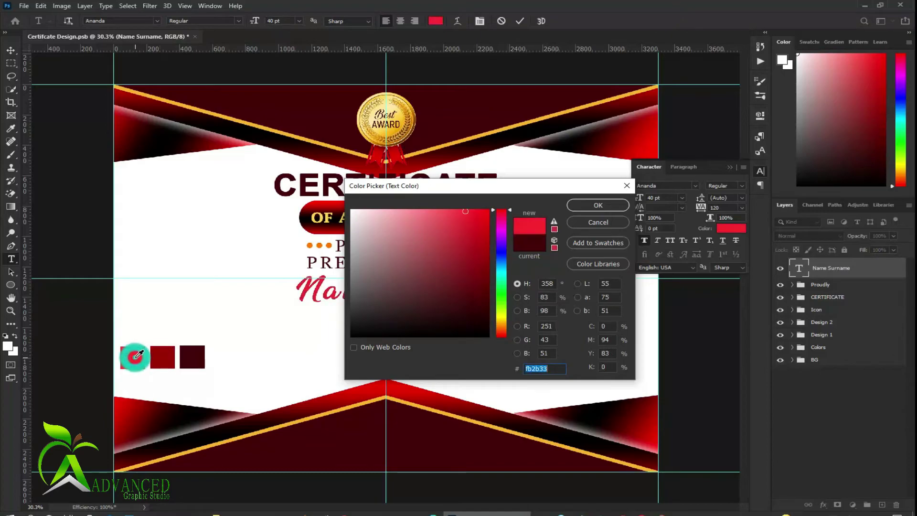
{"action": "left_click", "coordinate": [193, 354]}
{"action": "left_click", "coordinate": [169, 353]}
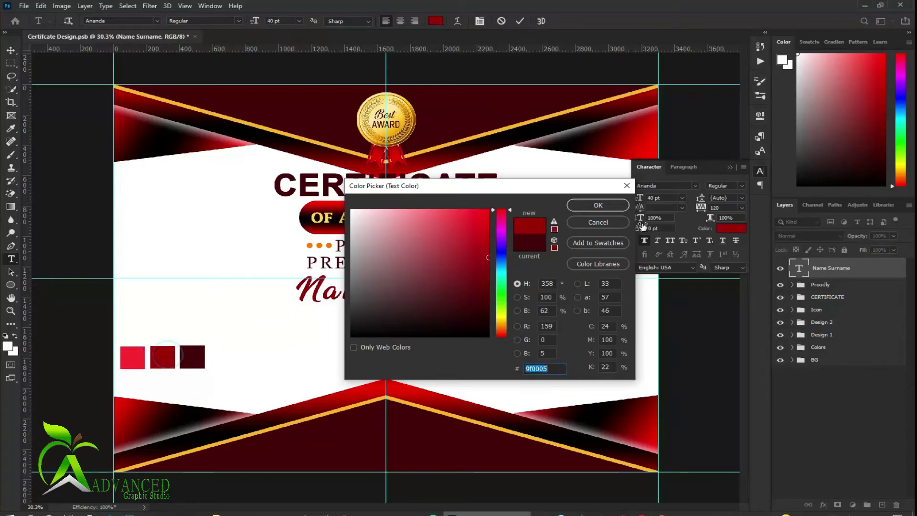
{"action": "left_click", "coordinate": [201, 415]}
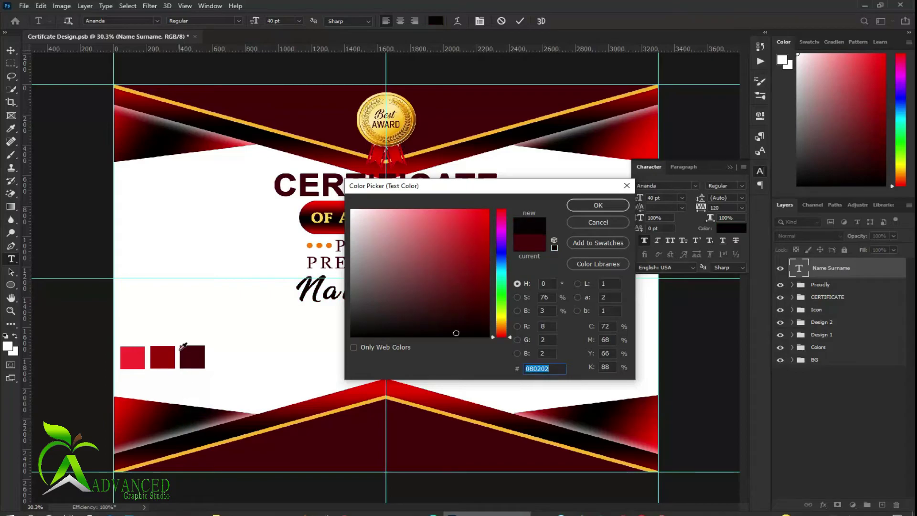
{"action": "left_click", "coordinate": [169, 353]}
{"action": "left_click", "coordinate": [598, 206]}
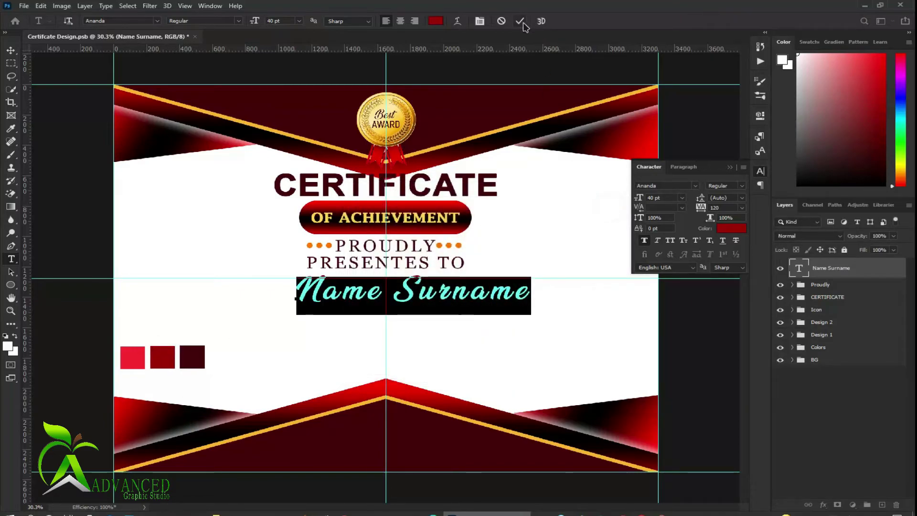
{"action": "left_click", "coordinate": [520, 21]}
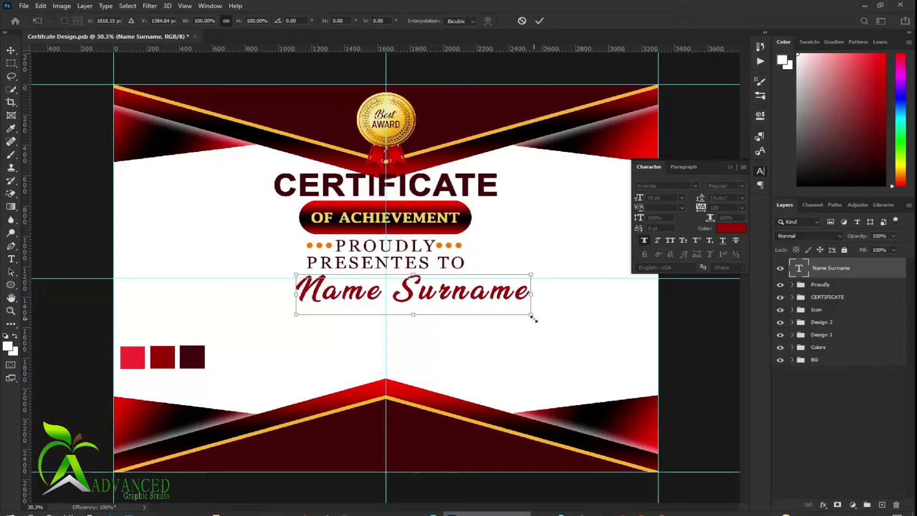
Enlarge Name Surname to about 62 pt and center it below PRESENTES TO
{"action": "left_click_drag", "start_coordinate": [533, 318], "coordinate": [597, 344]}
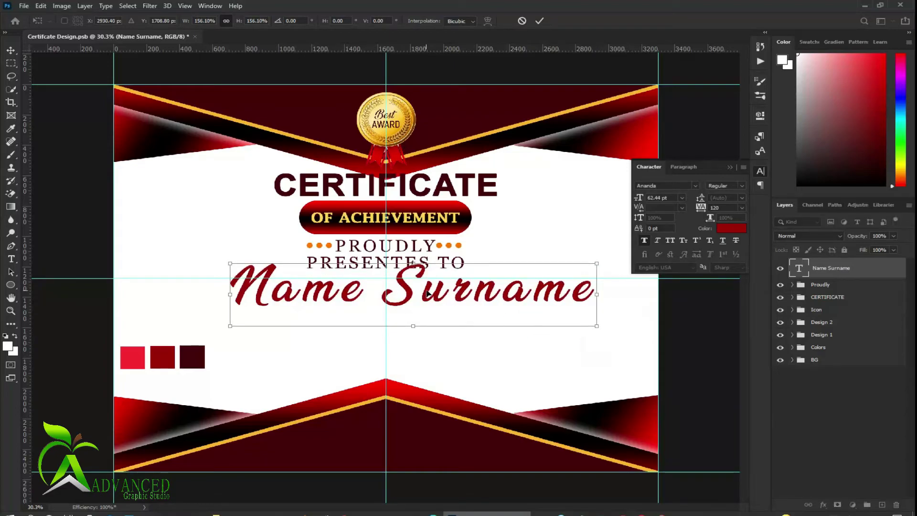
{"action": "left_click_drag", "start_coordinate": [429, 297], "coordinate": [411, 307]}
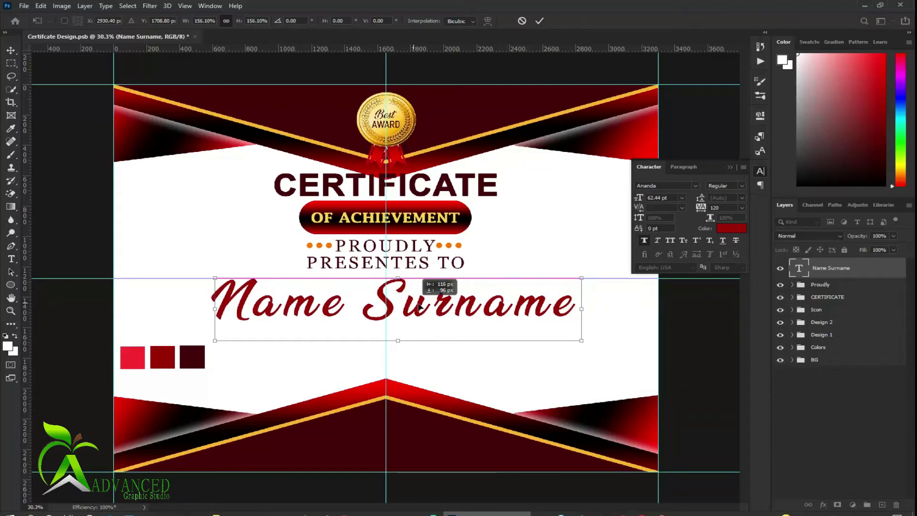
{"action": "left_click_drag", "start_coordinate": [411, 306], "coordinate": [418, 306]}
{"action": "left_click", "coordinate": [539, 20]}
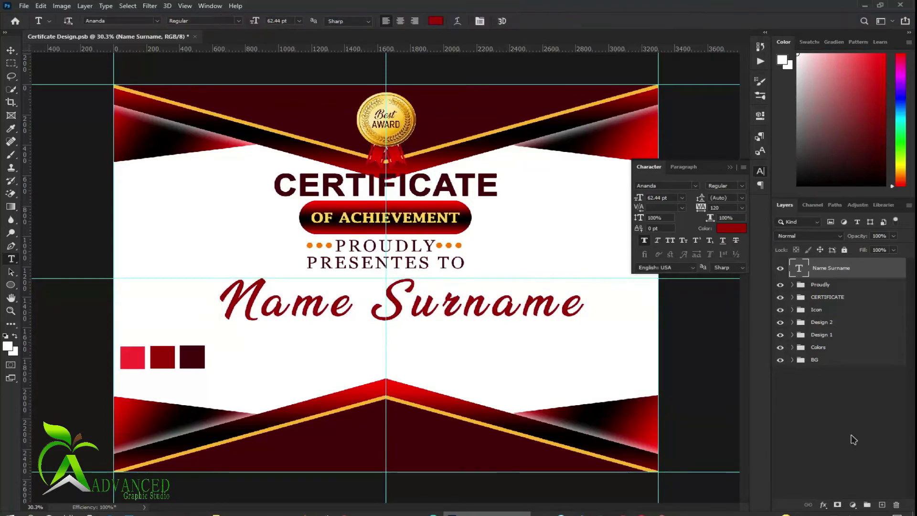
{"action": "left_click", "coordinate": [850, 432]}
{"action": "left_click", "coordinate": [730, 167]}
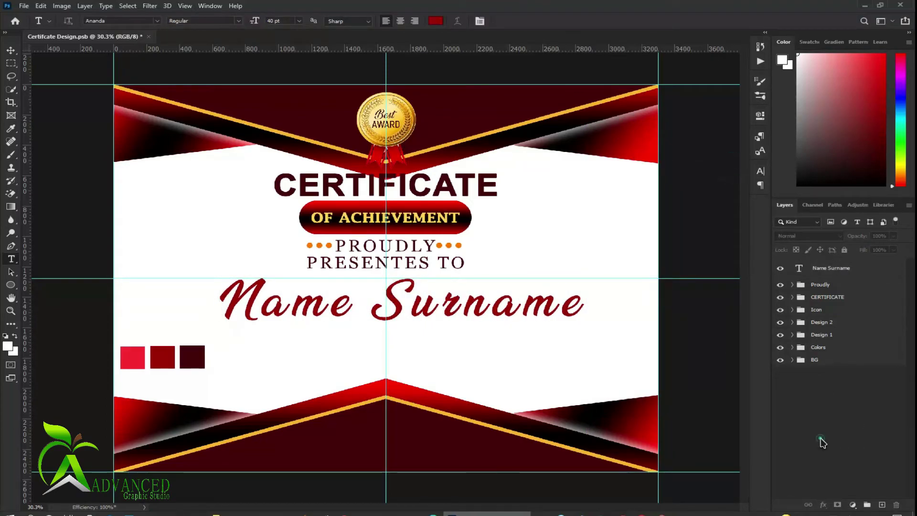
{"action": "right_click", "coordinate": [11, 287]}
Draw a thin rectangle under Name Surname with a dark red fill
{"action": "left_click", "coordinate": [45, 288]}
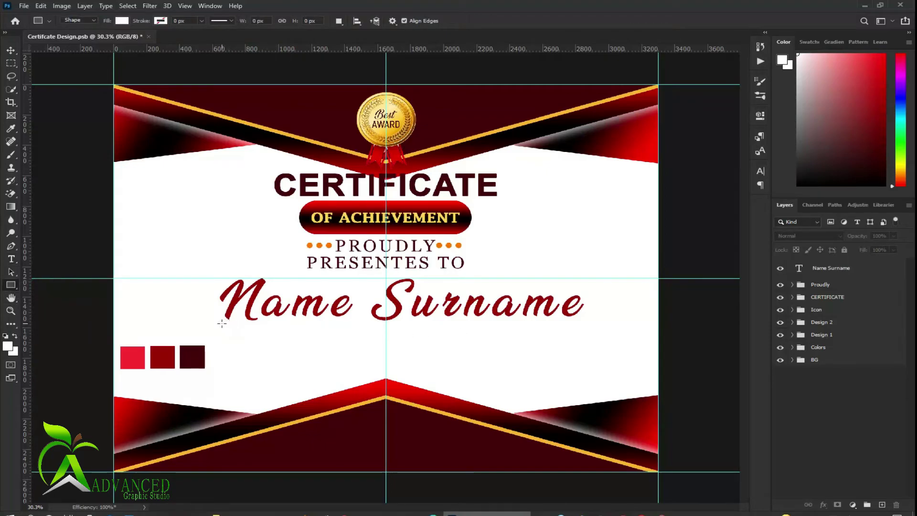
{"action": "left_click_drag", "start_coordinate": [222, 323], "coordinate": [584, 327]}
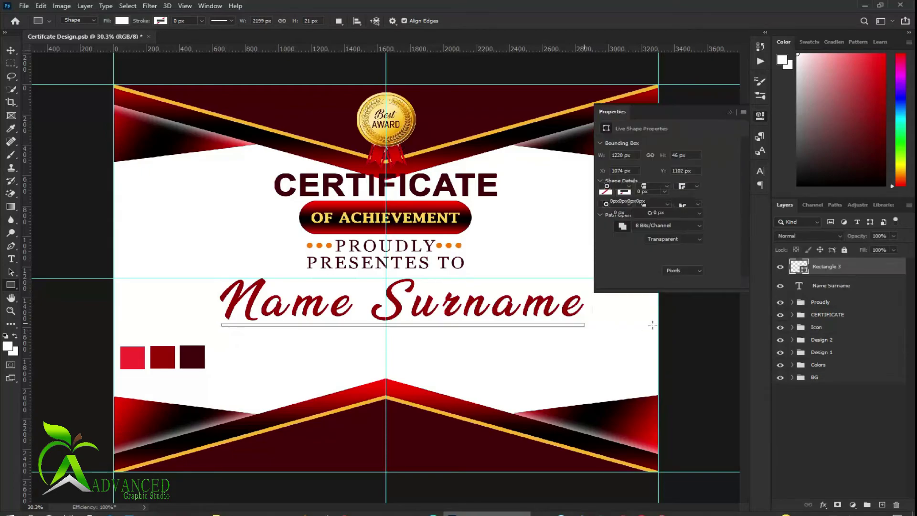
{"action": "left_click", "coordinate": [606, 176]}
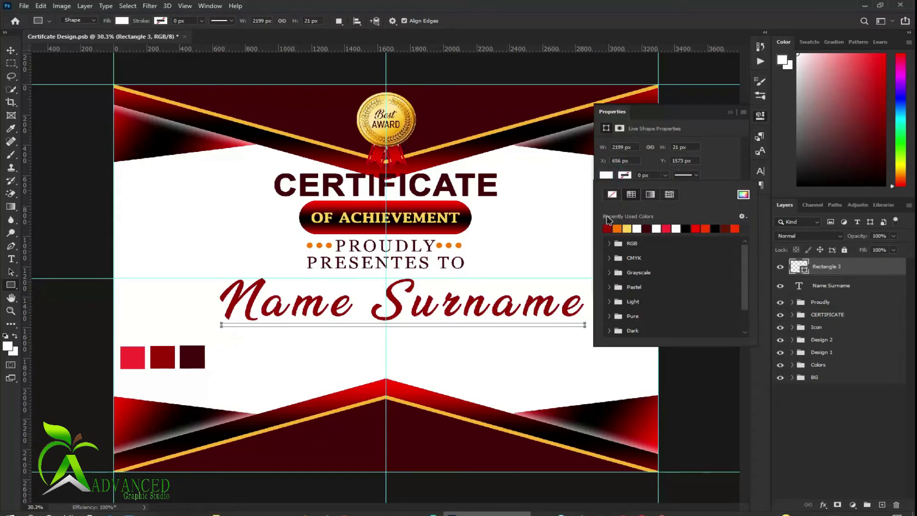
{"action": "left_click", "coordinate": [608, 229]}
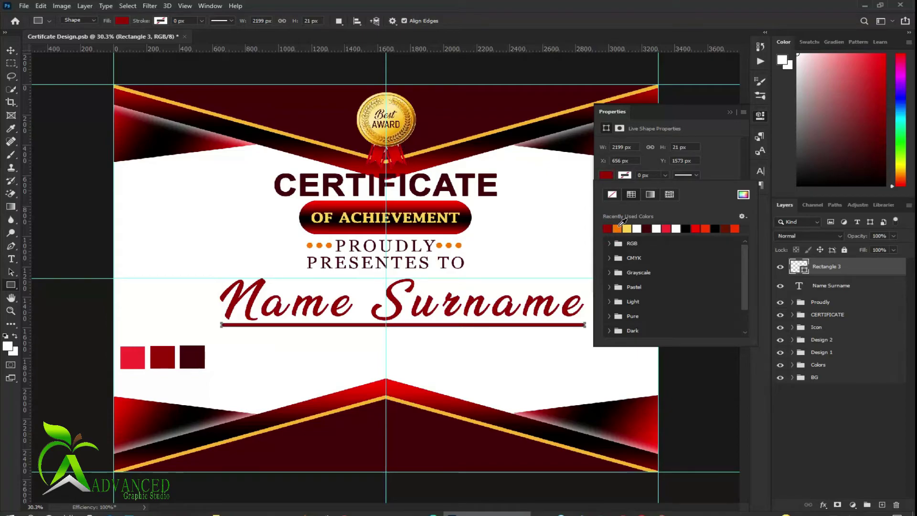
{"action": "left_click", "coordinate": [618, 228]}
{"action": "left_click", "coordinate": [618, 227]}
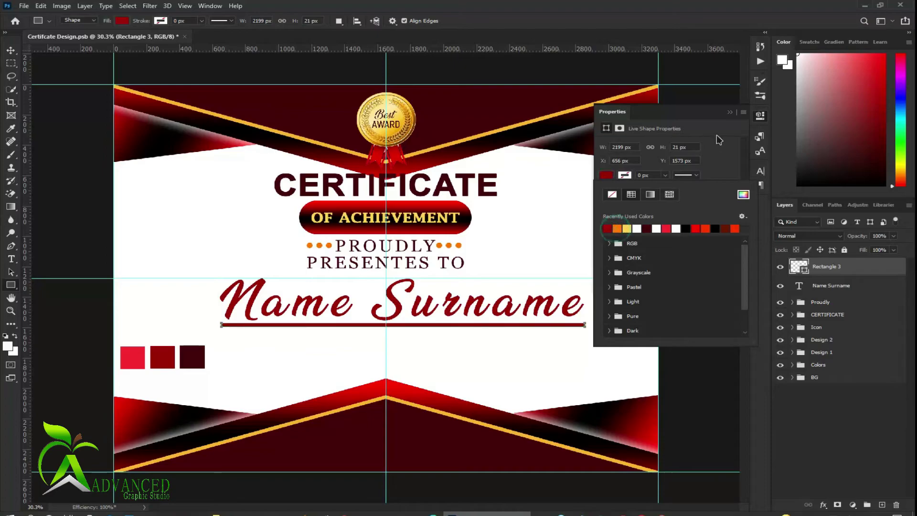
{"action": "left_click", "coordinate": [730, 112]}
Change the underline bar's fill to the darkest red from the Color Picker
{"action": "key", "text": "v"}
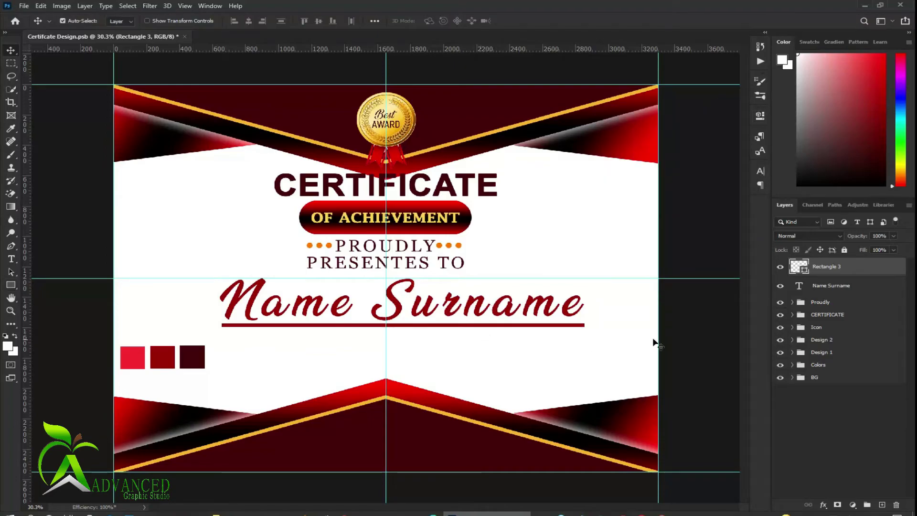
{"action": "double_click", "coordinate": [805, 274]}
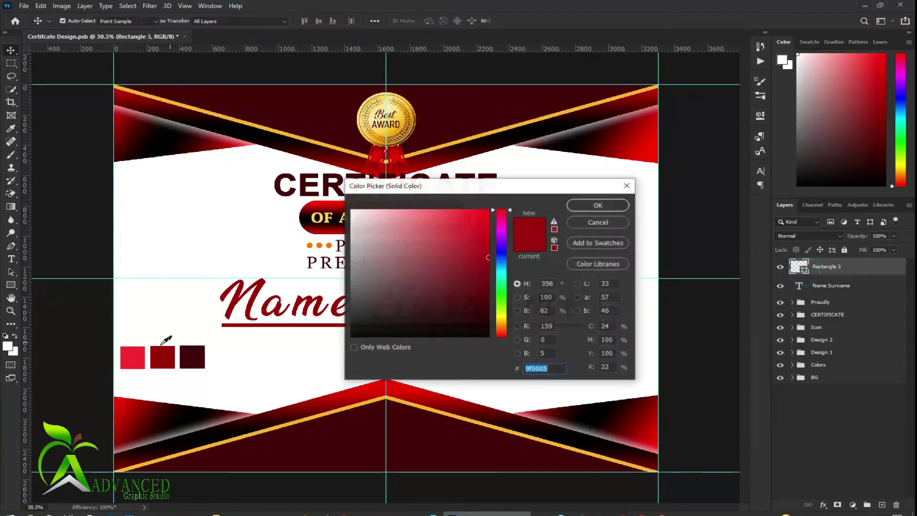
{"action": "left_click", "coordinate": [194, 356]}
{"action": "left_click", "coordinate": [592, 205]}
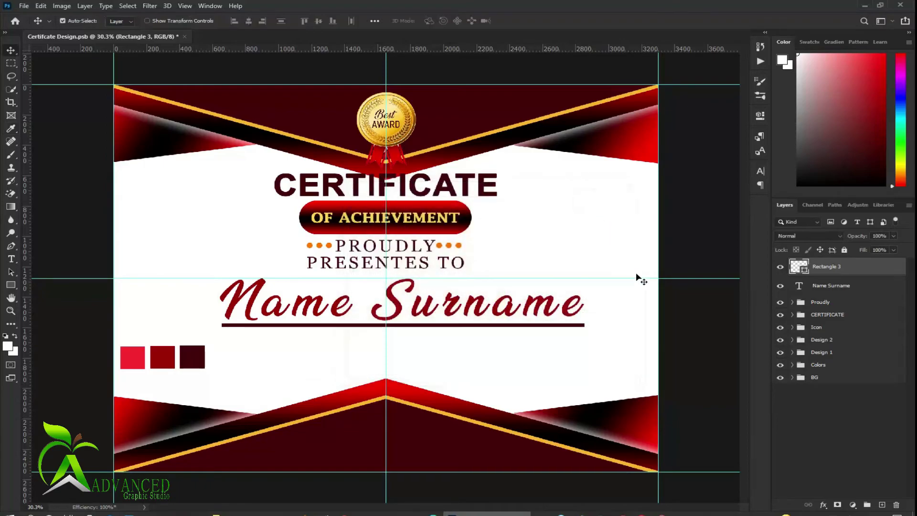
{"action": "left_click", "coordinate": [761, 172]}
{"action": "left_click", "coordinate": [761, 117]}
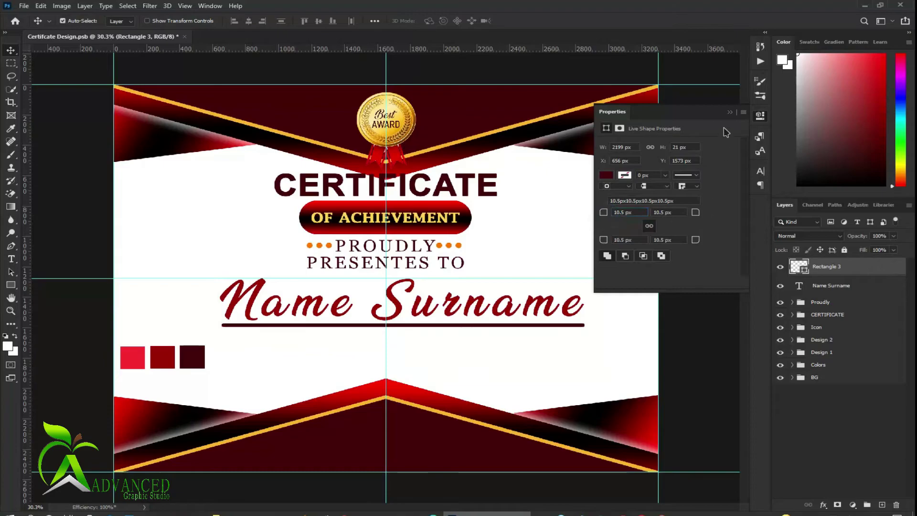
{"action": "left_click", "coordinate": [729, 113]}
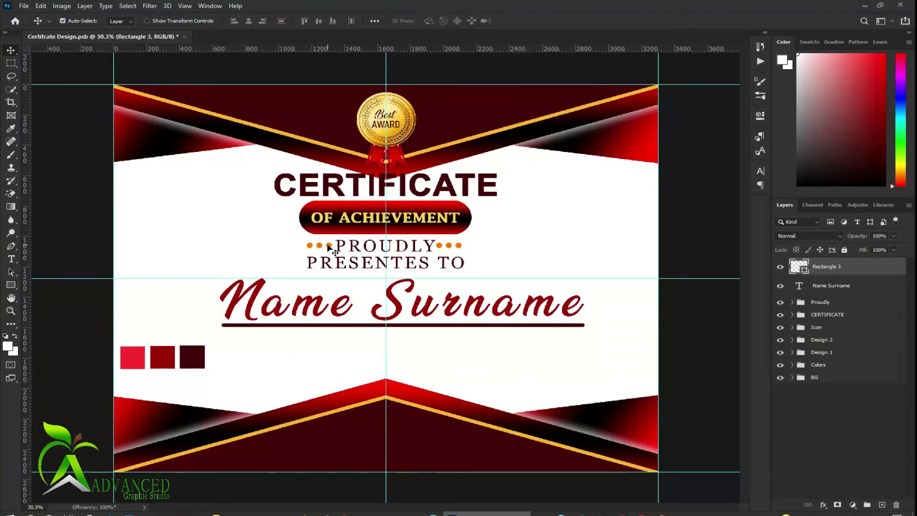
Draw a small ellipse at the right end of the underline
{"action": "right_click", "coordinate": [11, 285]}
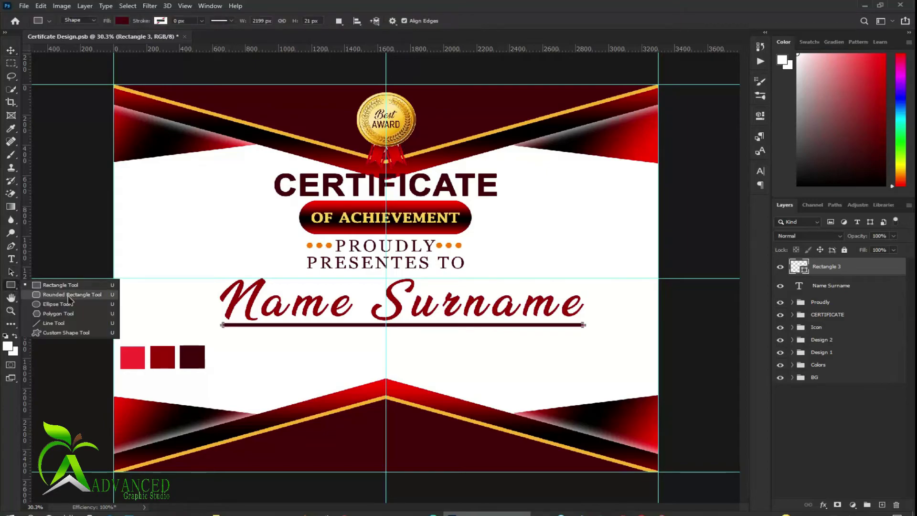
{"action": "left_click", "coordinate": [57, 303]}
{"action": "key", "text": "ctrl+plus"}
{"action": "scroll", "coordinate": [595, 340], "scroll_direction": "up", "scroll_amount": 3}
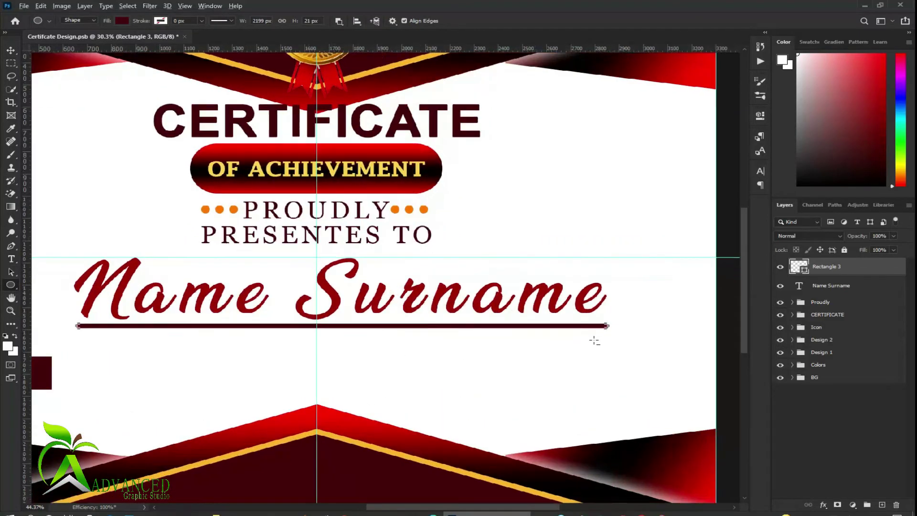
{"action": "left_click", "coordinate": [618, 344]}
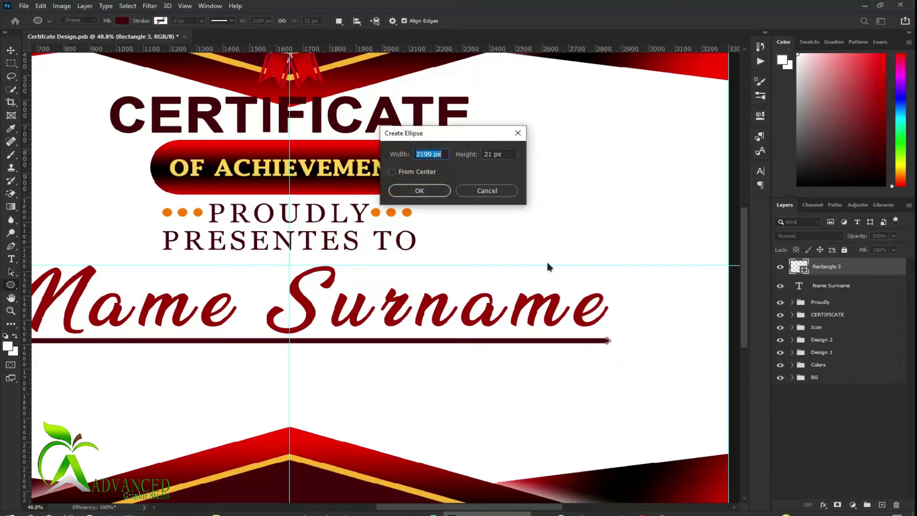
{"action": "left_click", "coordinate": [485, 190]}
{"action": "left_click_drag", "start_coordinate": [624, 338], "coordinate": [635, 346]}
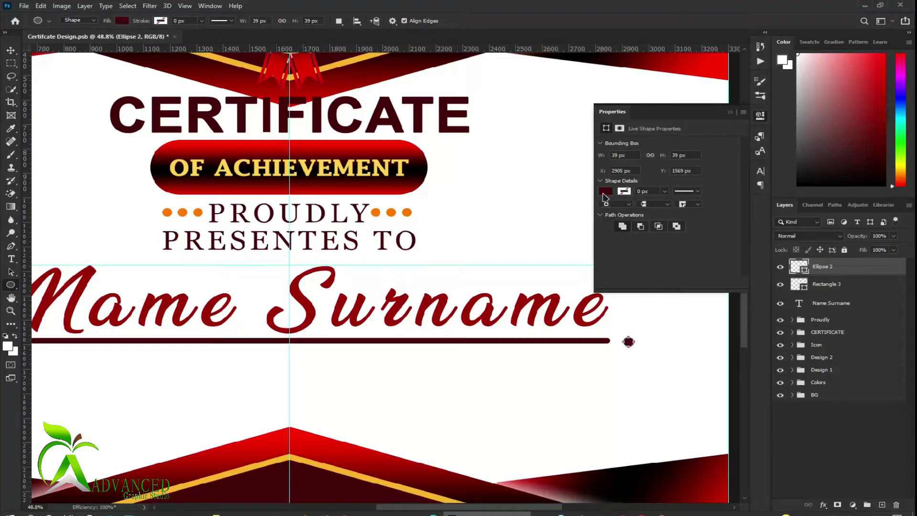
Fill the dot orange and place it on the underline's right end, with a copy beside it
{"action": "left_click", "coordinate": [605, 192]}
{"action": "left_click", "coordinate": [627, 244]}
{"action": "left_click", "coordinate": [730, 112]}
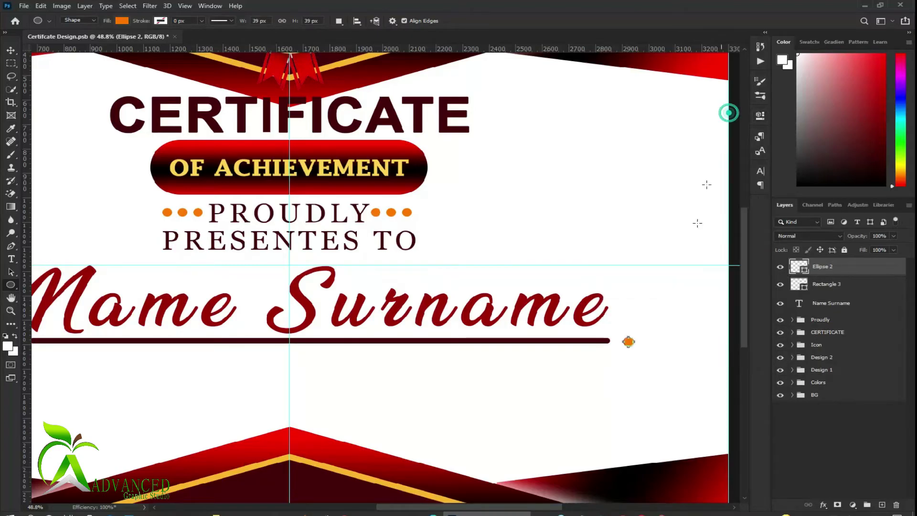
{"action": "key", "text": "v"}
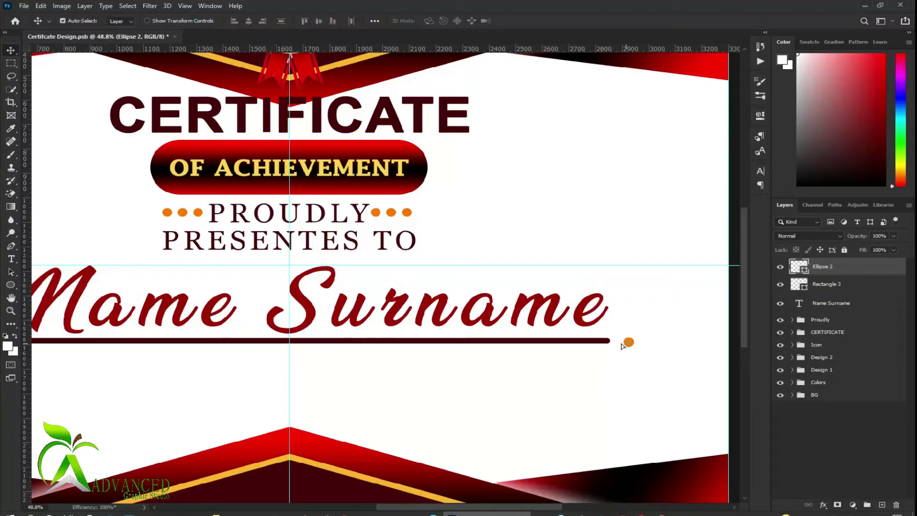
{"action": "left_click_drag", "start_coordinate": [623, 346], "coordinate": [609, 344]}
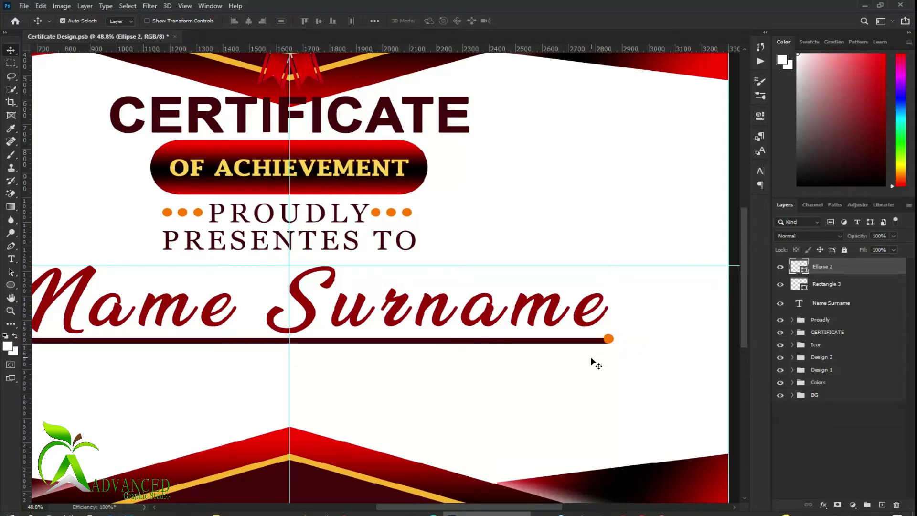
{"action": "left_click_drag", "start_coordinate": [608, 340], "coordinate": [624, 344]}
Vertically center the dots on the underline and scale the copied dot to 79%
{"action": "left_click", "coordinate": [615, 342]}
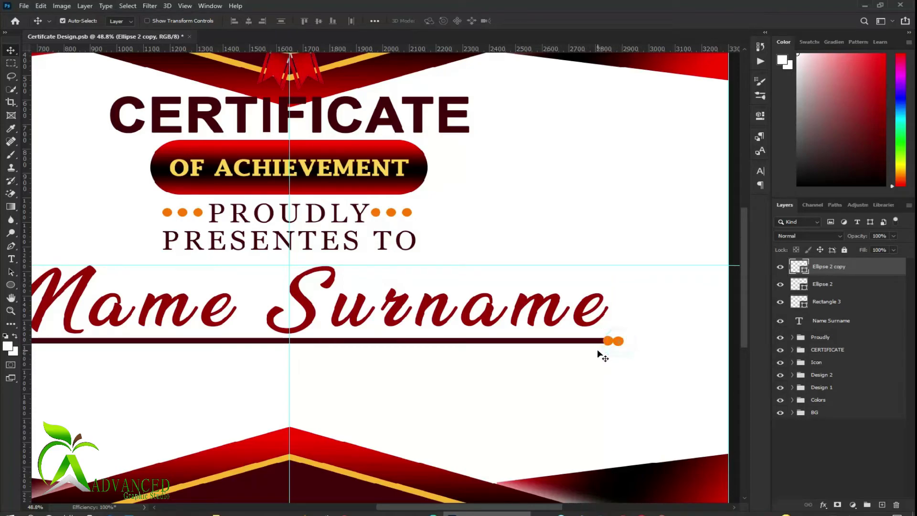
{"action": "left_click", "coordinate": [865, 300], "text": "shift"}
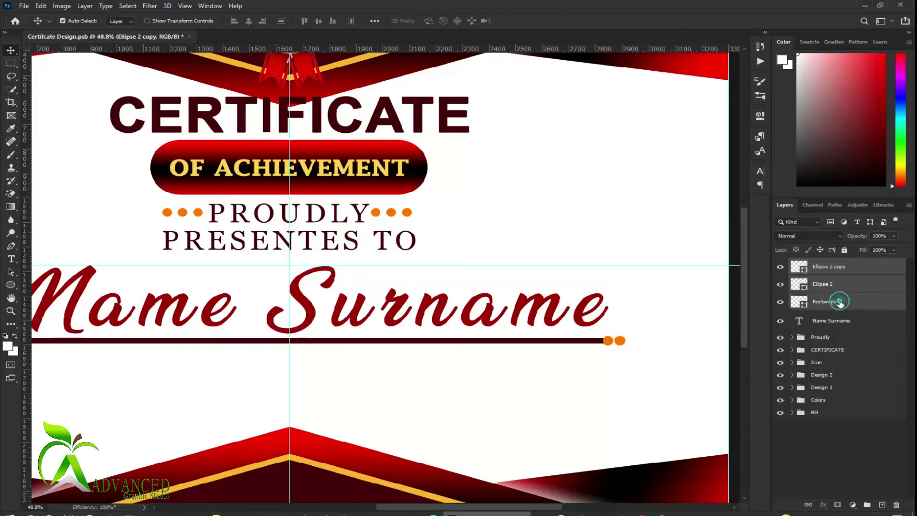
{"action": "left_click", "coordinate": [317, 22]}
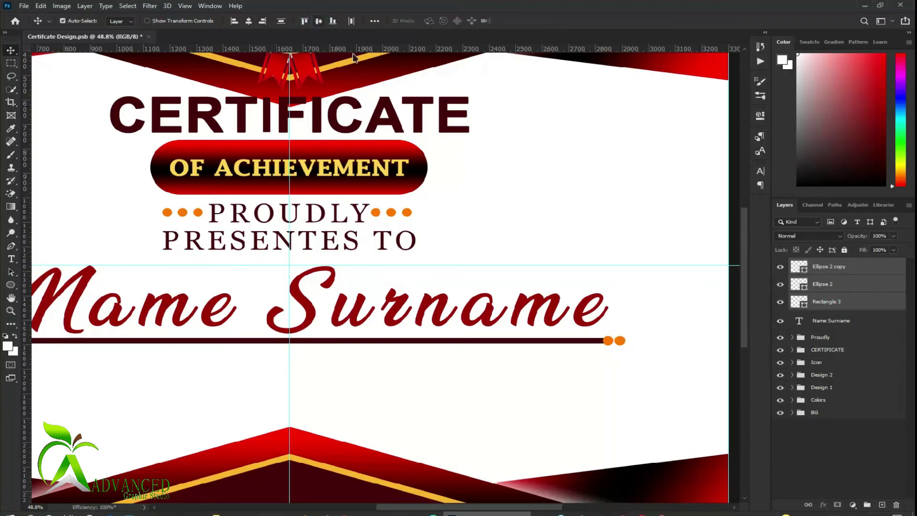
{"action": "left_click", "coordinate": [826, 464]}
{"action": "left_click", "coordinate": [840, 270]}
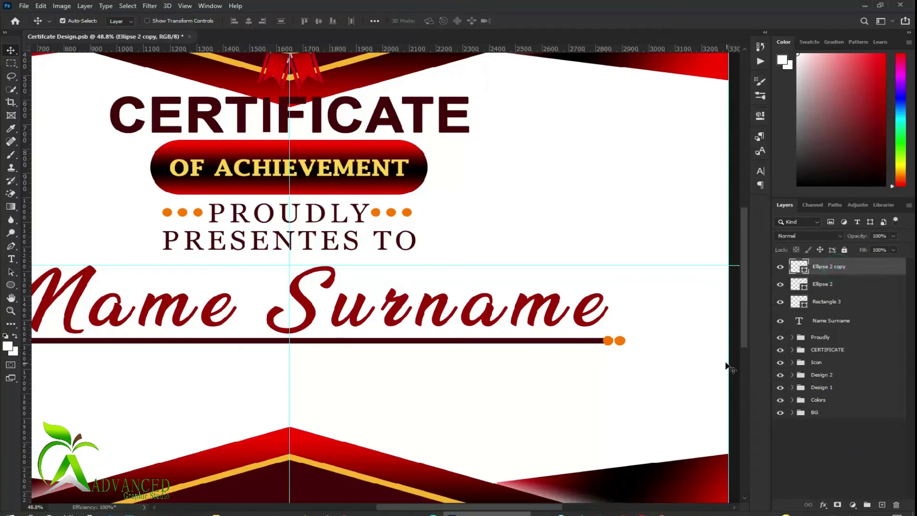
{"action": "key", "text": "ctrl+t"}
{"action": "left_click_drag", "start_coordinate": [626, 333], "coordinate": [624, 333]}
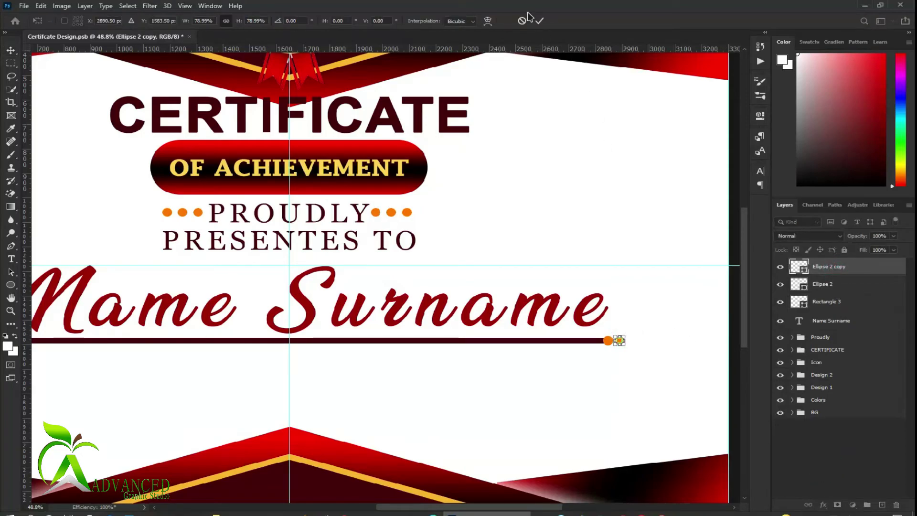
{"action": "left_click", "coordinate": [540, 20]}
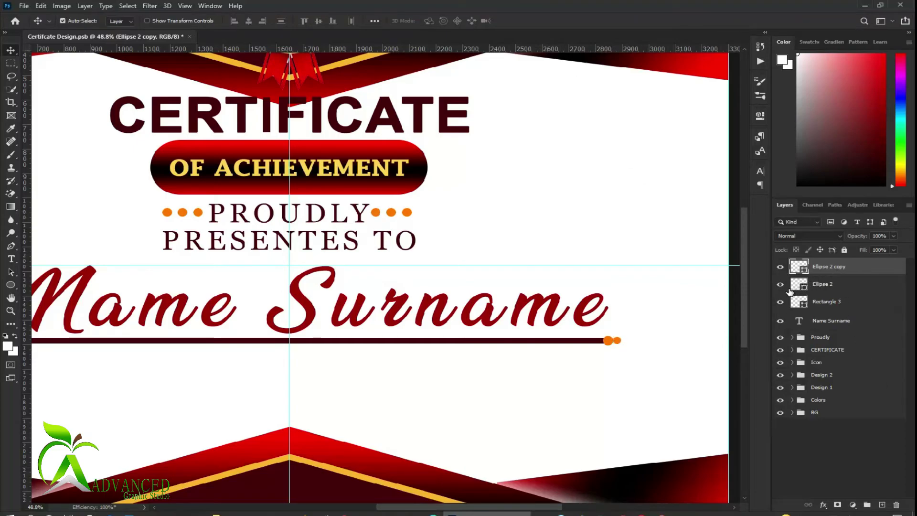
Duplicate the pair of orange dots and move the copies to the underline's left end
{"action": "left_click", "coordinate": [839, 449]}
{"action": "left_click", "coordinate": [823, 283]}
{"action": "left_click", "coordinate": [829, 266], "text": "ctrl"}
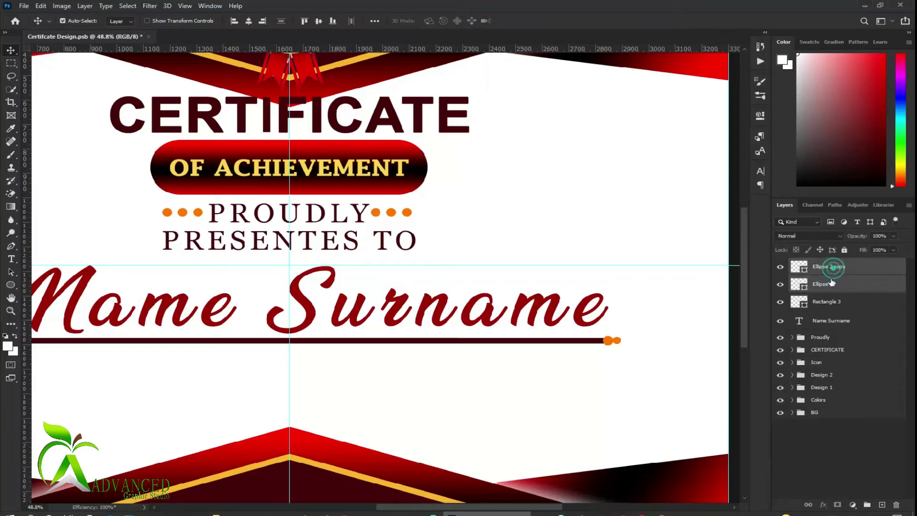
{"action": "key", "text": "ctrl+j"}
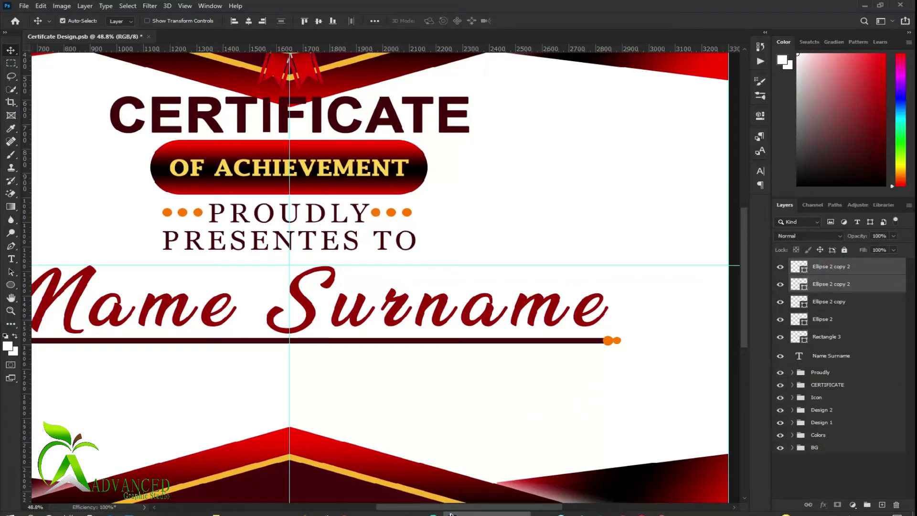
{"action": "scroll", "coordinate": [649, 398], "scroll_direction": "left", "scroll_amount": 3}
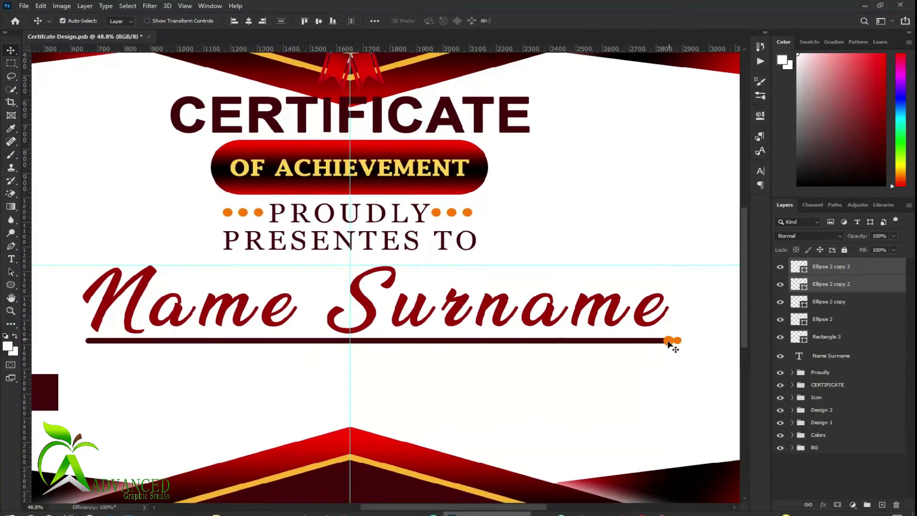
{"action": "key", "text": "ctrl"}
{"action": "mouse_move", "coordinate": [671, 343]}
{"action": "left_mouse_down"}
{"action": "mouse_move", "coordinate": [70, 343]}
{"action": "mouse_move", "coordinate": [79, 341]}
{"action": "left_mouse_up"}
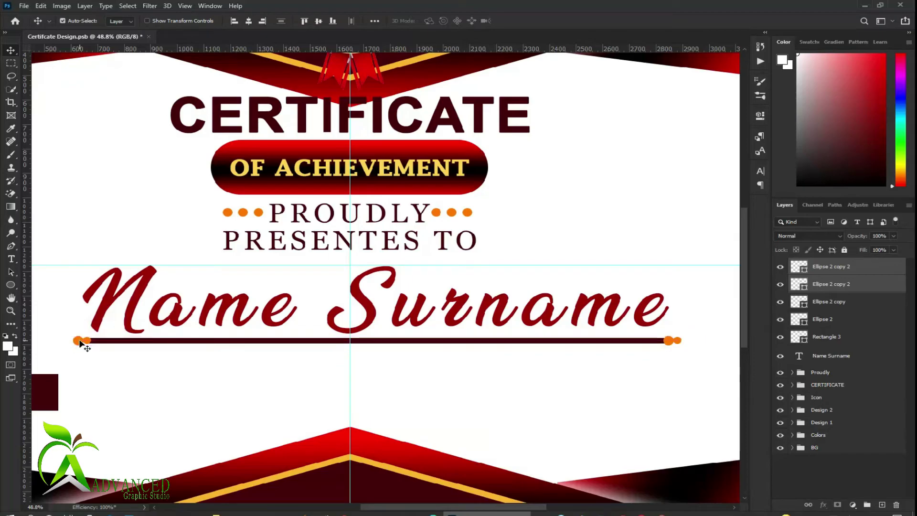
Flip the left-end dot pair horizontally and save the certificate
{"action": "key", "text": "ctrl+t"}
{"action": "right_click", "coordinate": [80, 343]}
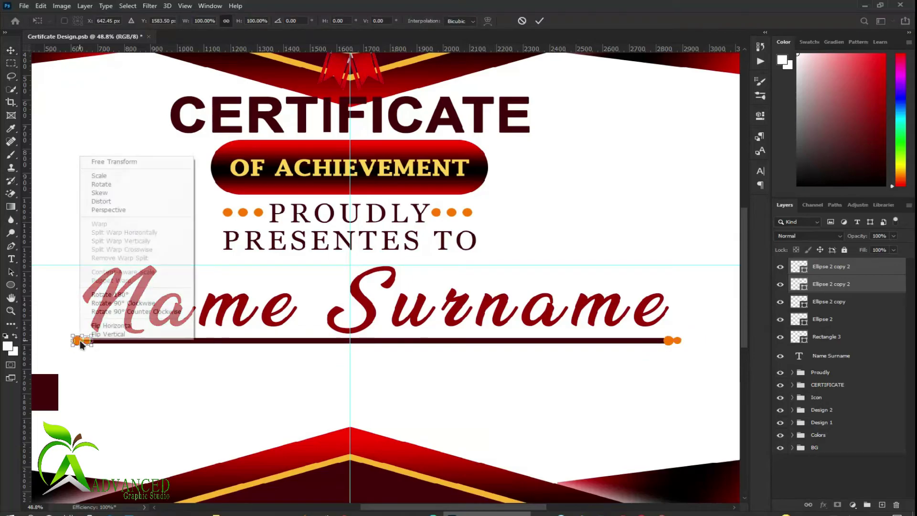
{"action": "left_click", "coordinate": [105, 324]}
{"action": "left_click", "coordinate": [541, 21]}
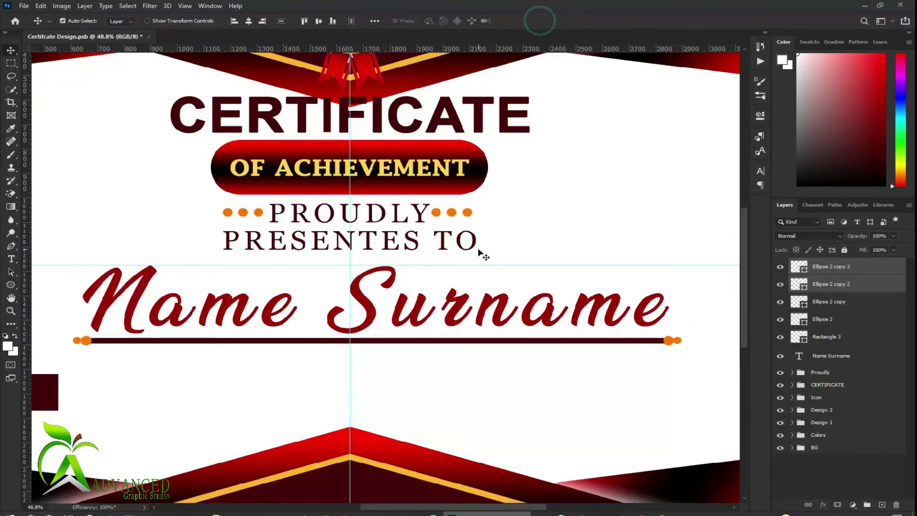
{"action": "left_click", "coordinate": [848, 338], "text": "shift"}
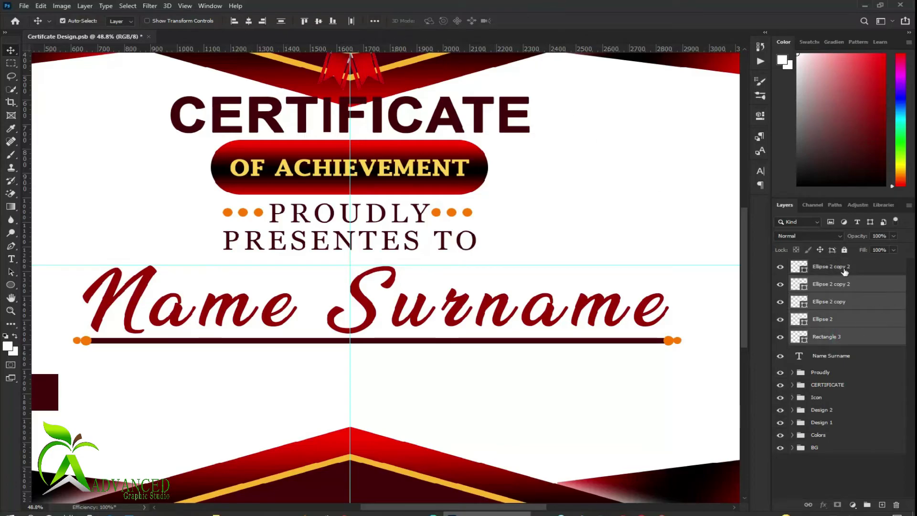
{"action": "left_click", "coordinate": [844, 269]}
{"action": "left_click", "coordinate": [827, 338], "text": "shift"}
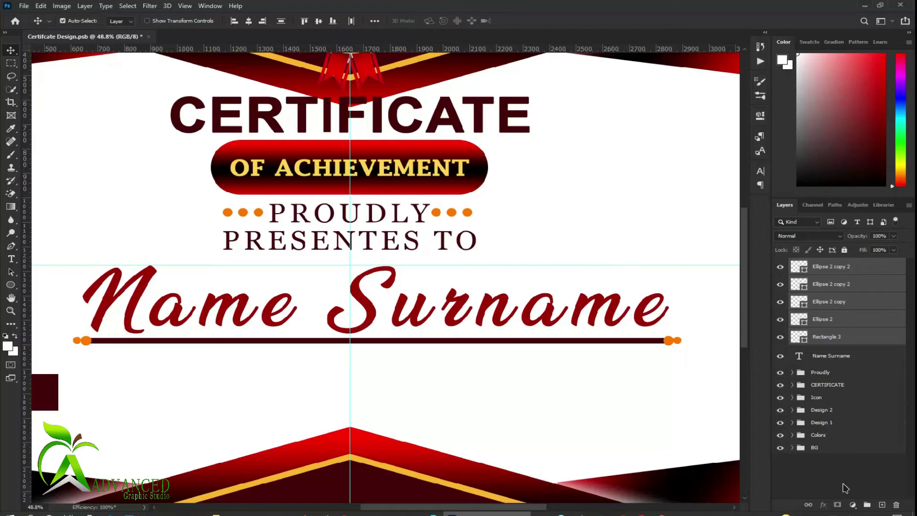
{"action": "left_click", "coordinate": [830, 477]}
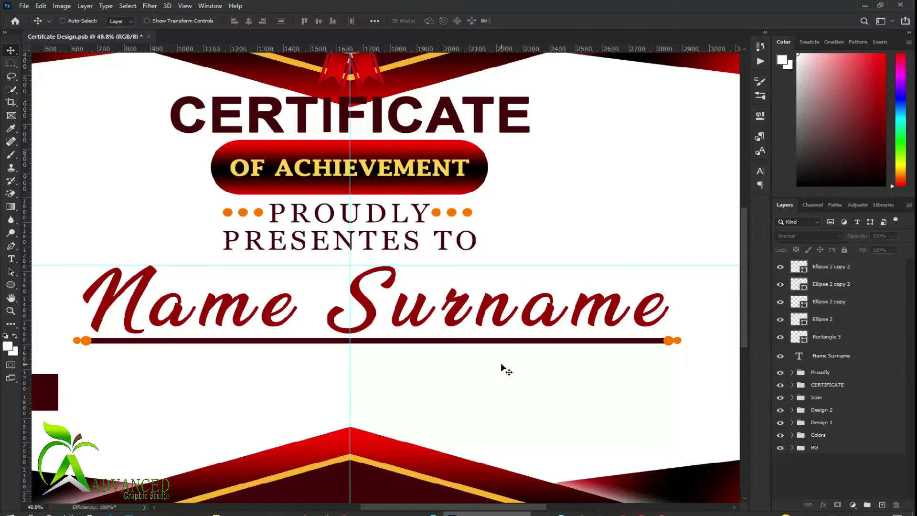
{"action": "key", "text": "ctrl+s"}
{"action": "scroll", "coordinate": [497, 360], "scroll_direction": "down", "scroll_amount": 4}
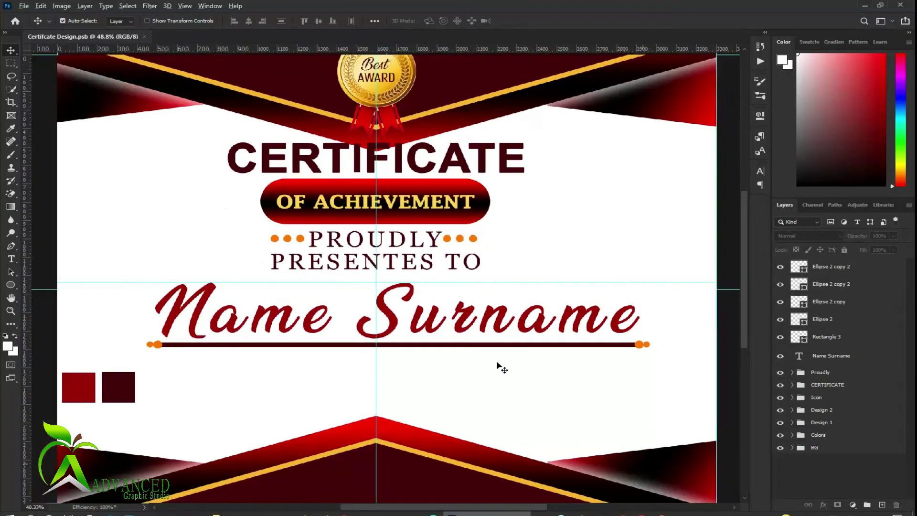
Add a Lorem ipsum text box below the underline in 10 pt Myriad Pro Regular
{"action": "left_click", "coordinate": [10, 260]}
{"action": "mouse_move", "coordinate": [220, 345]}
{"action": "left_mouse_down"}
{"action": "mouse_move", "coordinate": [601, 382]}
{"action": "mouse_move", "coordinate": [580, 391]}
{"action": "left_mouse_up"}
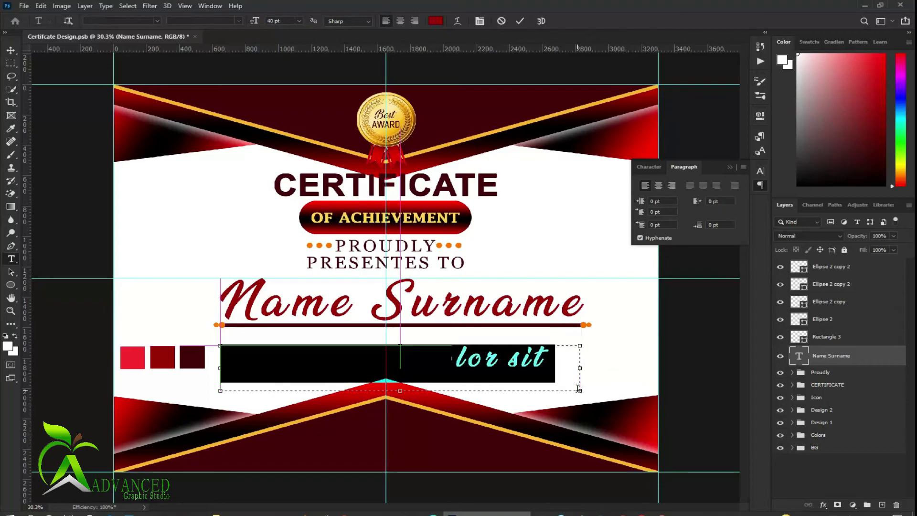
{"action": "left_click", "coordinate": [650, 168]}
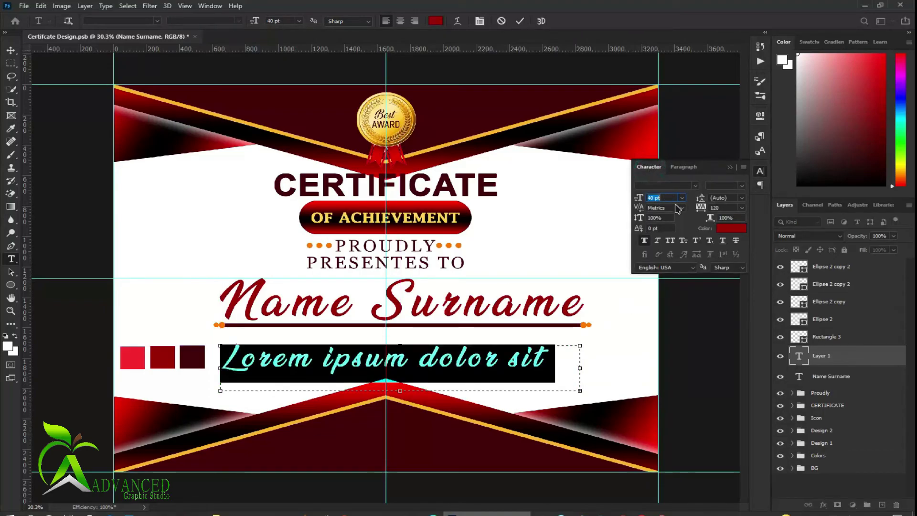
{"action": "left_click", "coordinate": [696, 185]}
{"action": "left_click", "coordinate": [688, 215]}
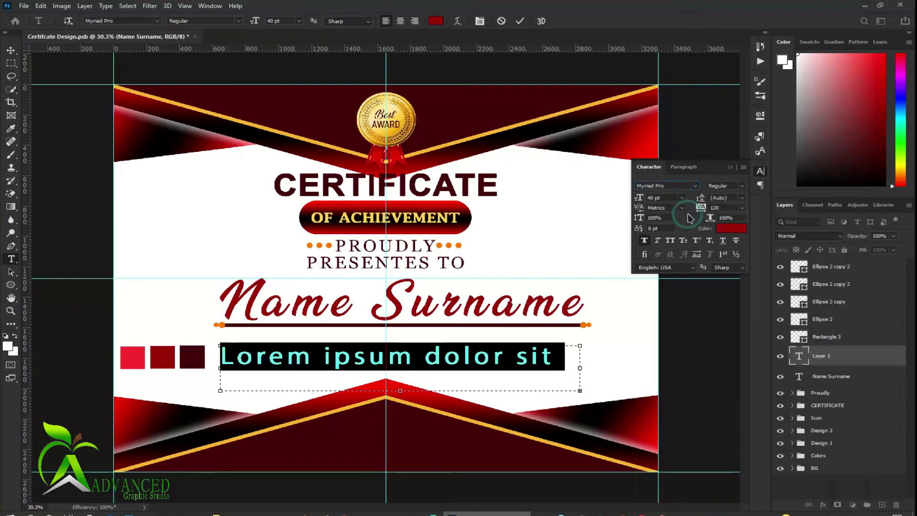
{"action": "left_click_drag", "start_coordinate": [639, 200], "coordinate": [622, 200]}
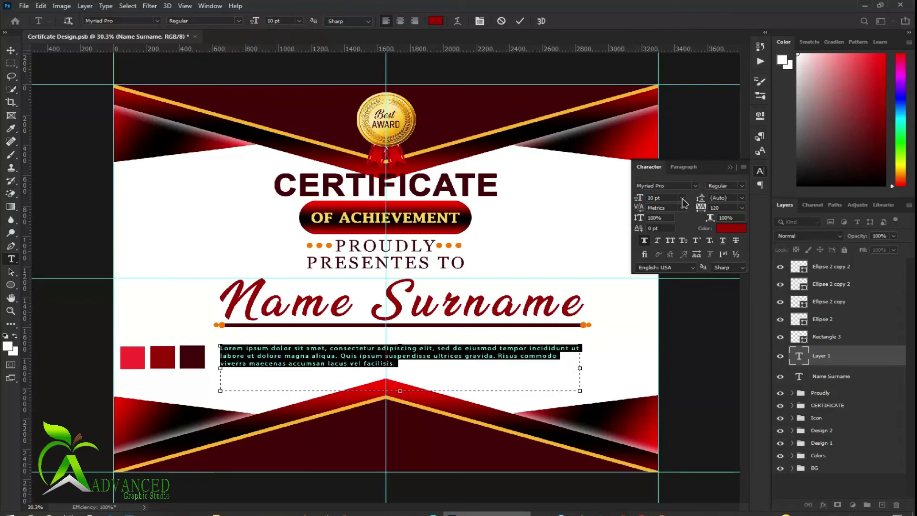
Make the Lorem ipsum body paragraph 12 pt and center-aligned
{"action": "left_click", "coordinate": [683, 198]}
{"action": "left_click", "coordinate": [666, 251]}
{"action": "left_click", "coordinate": [679, 166]}
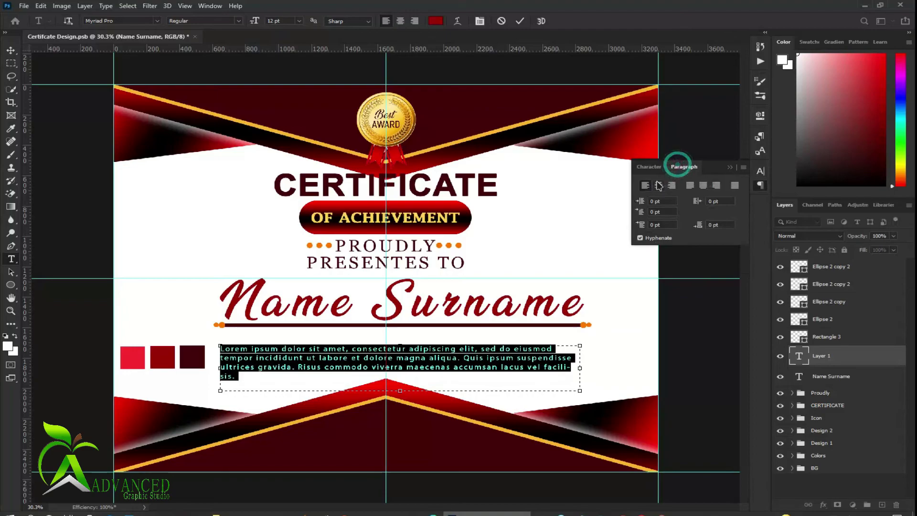
{"action": "left_click", "coordinate": [659, 186]}
{"action": "left_click", "coordinate": [520, 23]}
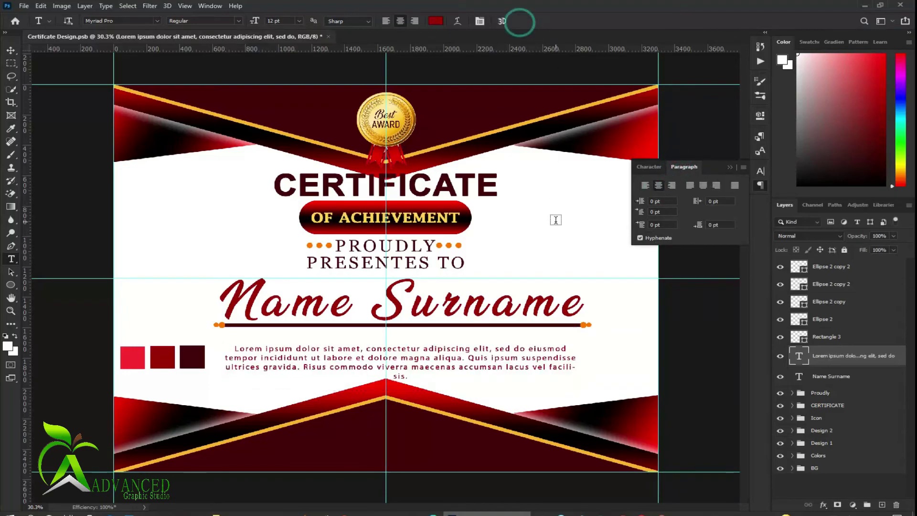
Set the paragraph's letter spacing to 0 and shorten its text box height
{"action": "left_click", "coordinate": [444, 370]}
{"action": "key", "text": "ctrl+a"}
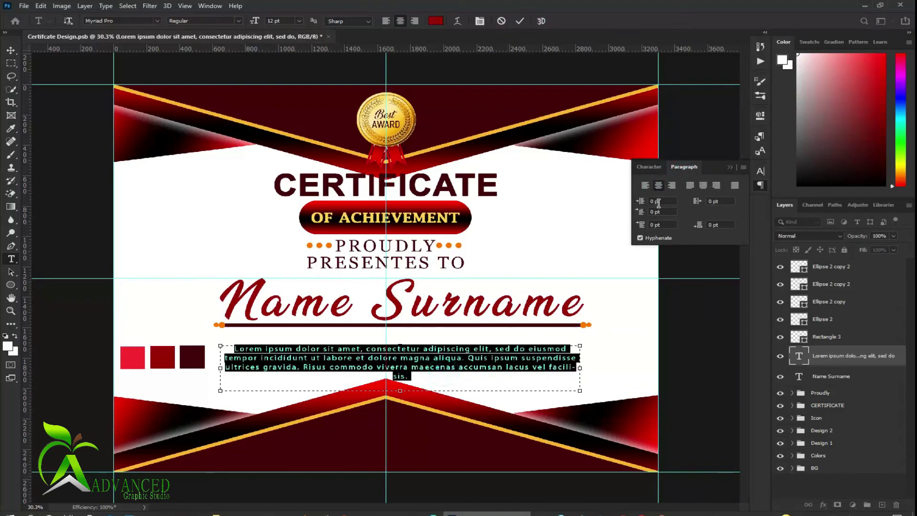
{"action": "left_click", "coordinate": [656, 167]}
{"action": "left_click", "coordinate": [742, 208]}
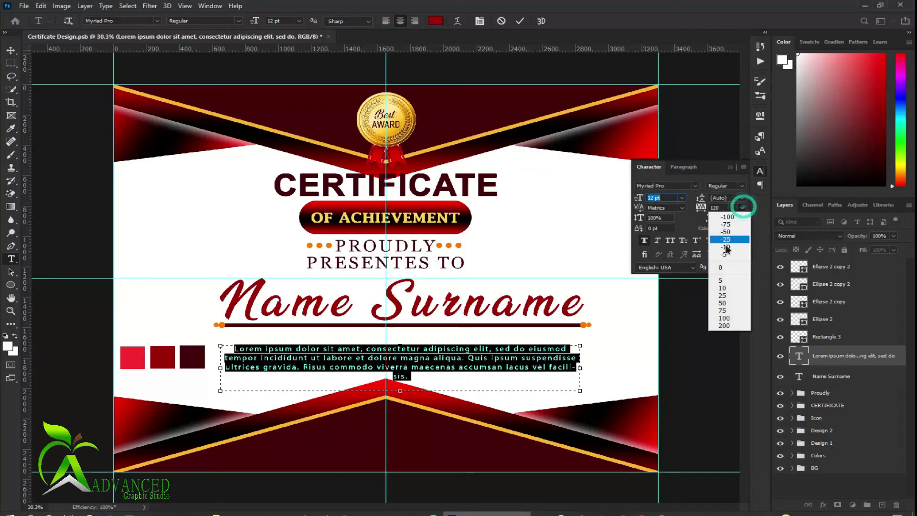
{"action": "left_click", "coordinate": [722, 267]}
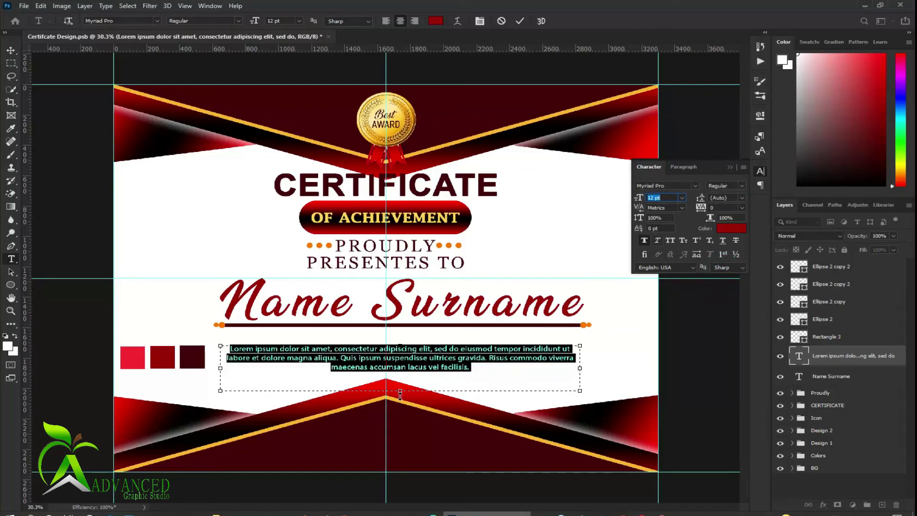
{"action": "left_click_drag", "start_coordinate": [401, 393], "coordinate": [404, 378]}
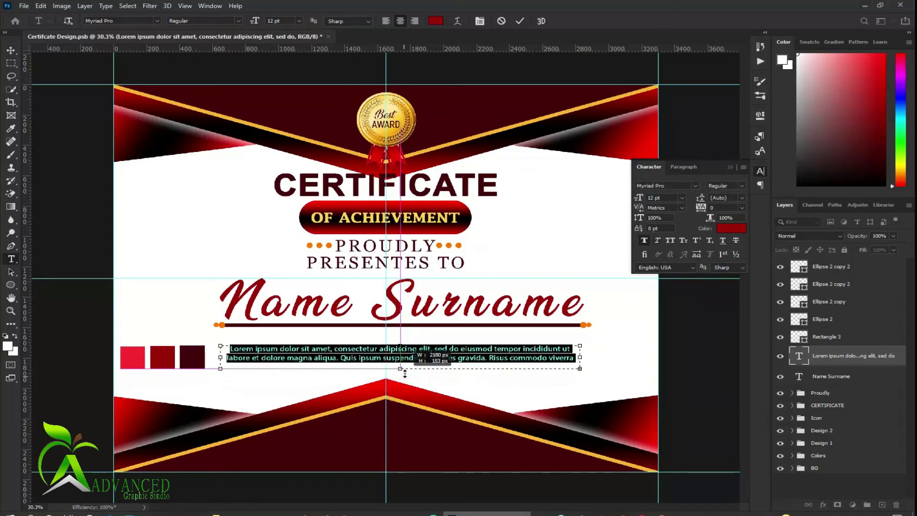
{"action": "left_click_drag", "start_coordinate": [404, 378], "coordinate": [404, 378]}
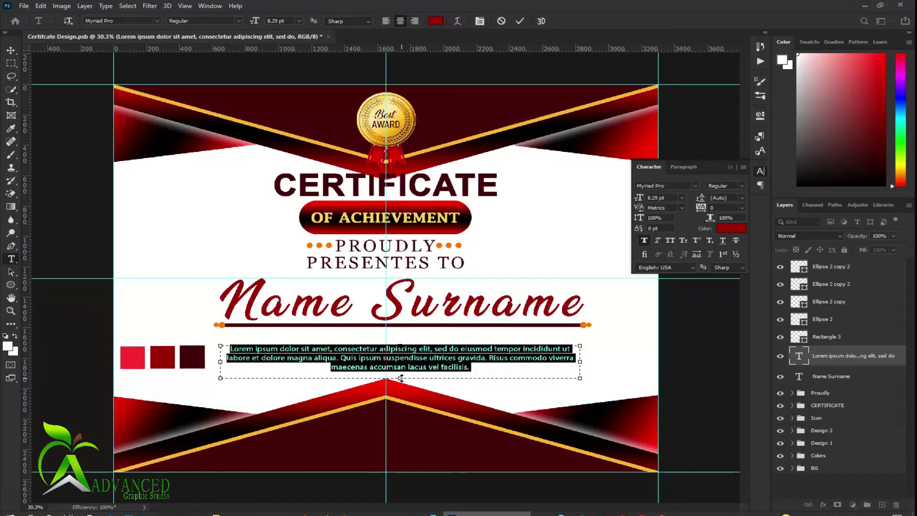
{"action": "left_click_drag", "start_coordinate": [401, 378], "coordinate": [400, 374]}
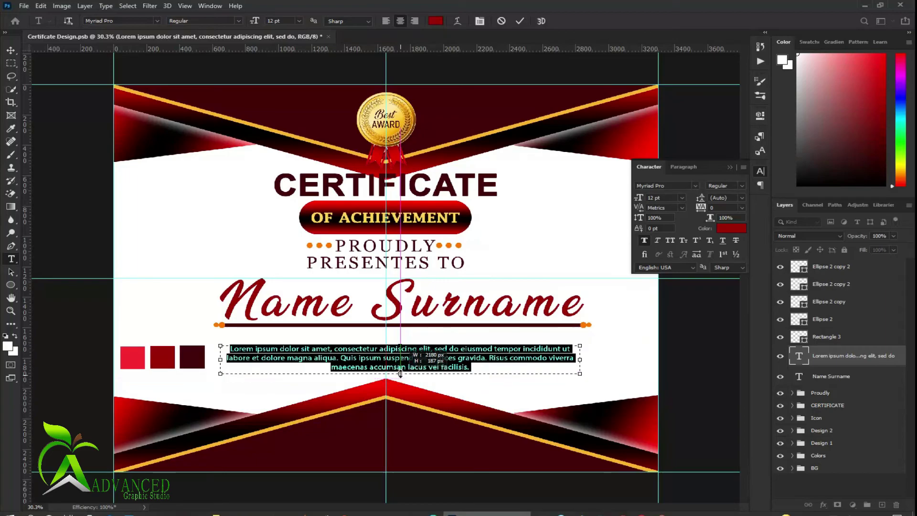
{"action": "left_click", "coordinate": [519, 22]}
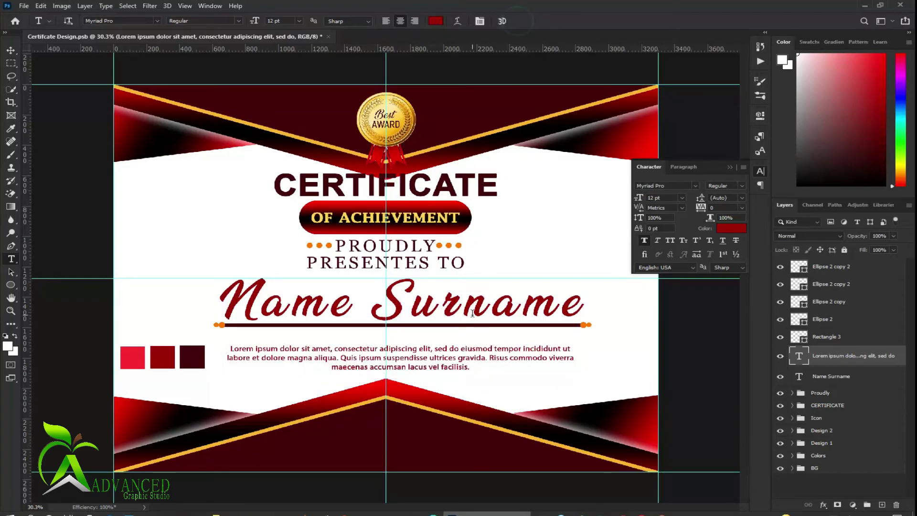
Recolour the whole body paragraph to gray #747474
{"action": "left_click", "coordinate": [462, 346]}
{"action": "key", "text": "ctrl+a"}
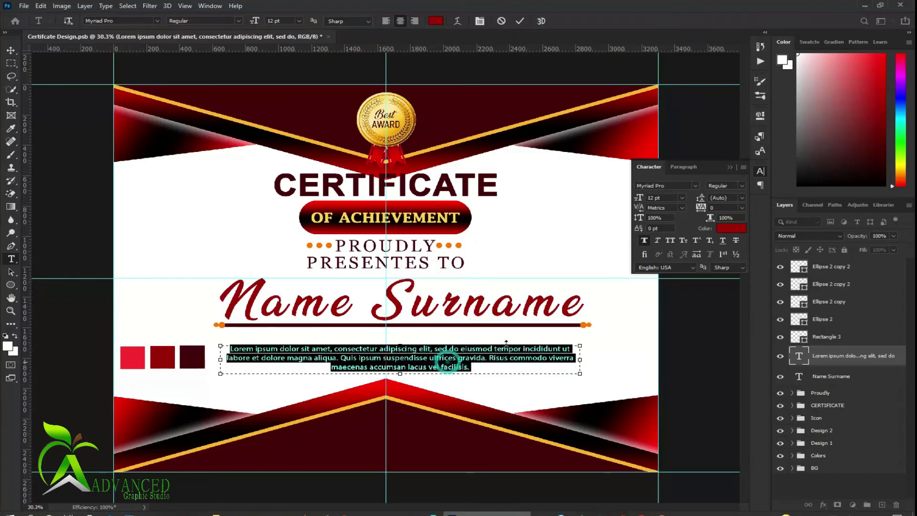
{"action": "left_click", "coordinate": [732, 229]}
{"action": "left_click_drag", "start_coordinate": [415, 296], "coordinate": [352, 251]}
{"action": "left_click", "coordinate": [374, 283]}
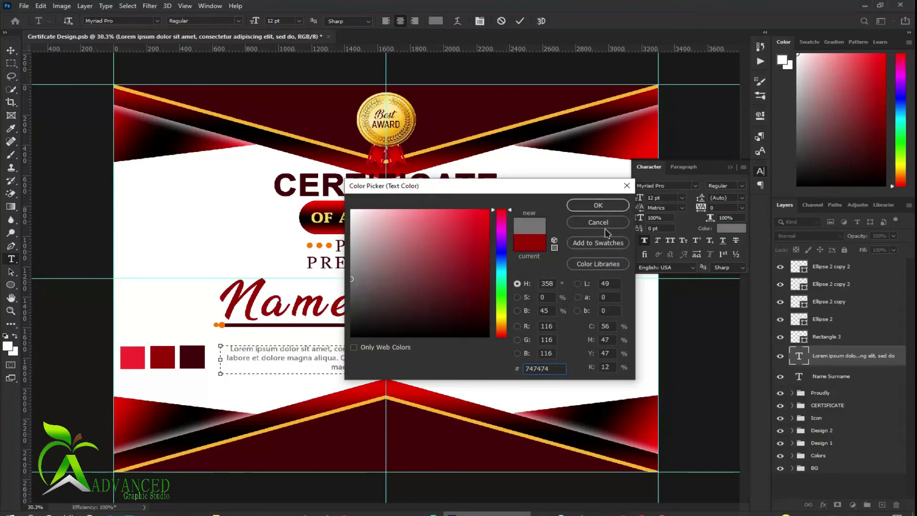
{"action": "left_click", "coordinate": [600, 207]}
{"action": "left_click", "coordinate": [522, 21]}
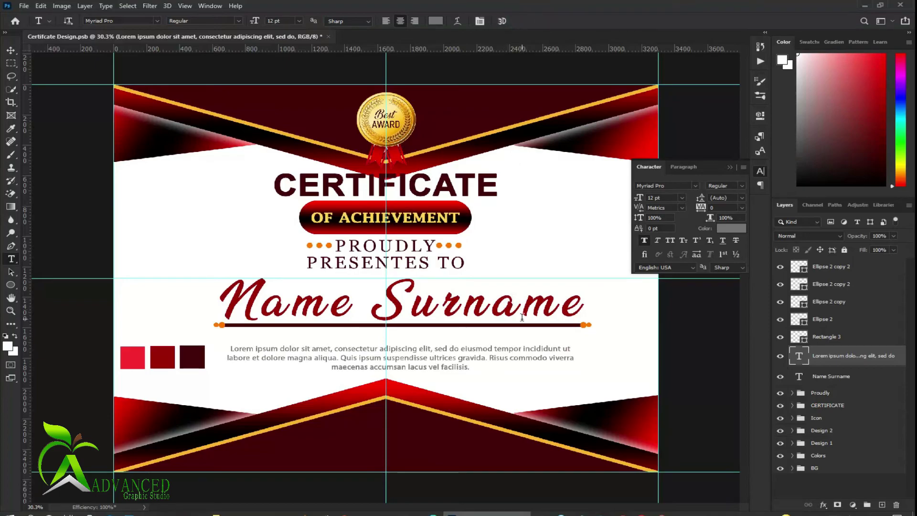
{"action": "key", "text": "v"}
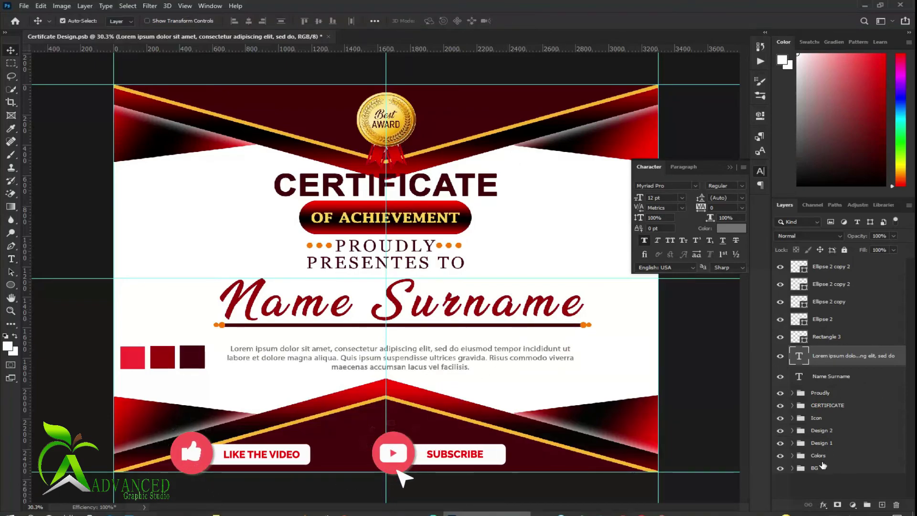
Close the Character panel and clear the selection, leaving the Name Surname layer unrenamed
{"action": "left_click", "coordinate": [812, 483]}
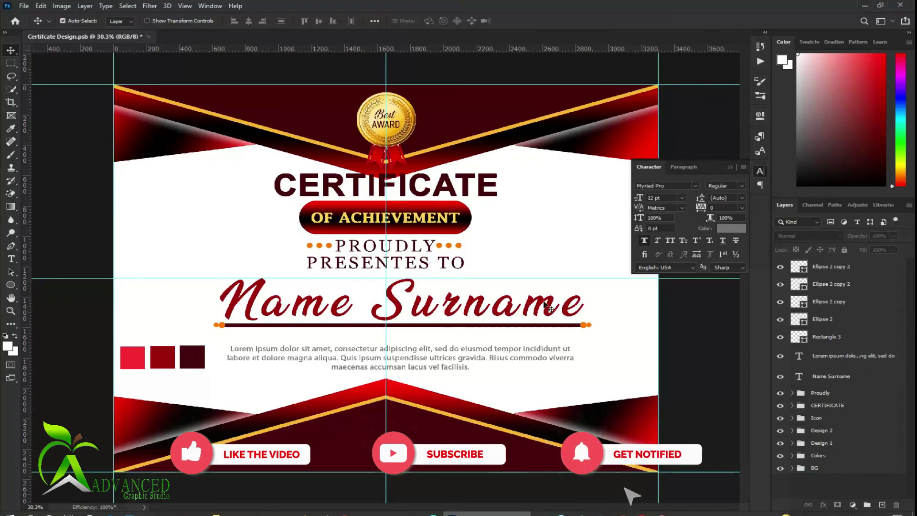
{"action": "left_click", "coordinate": [729, 166]}
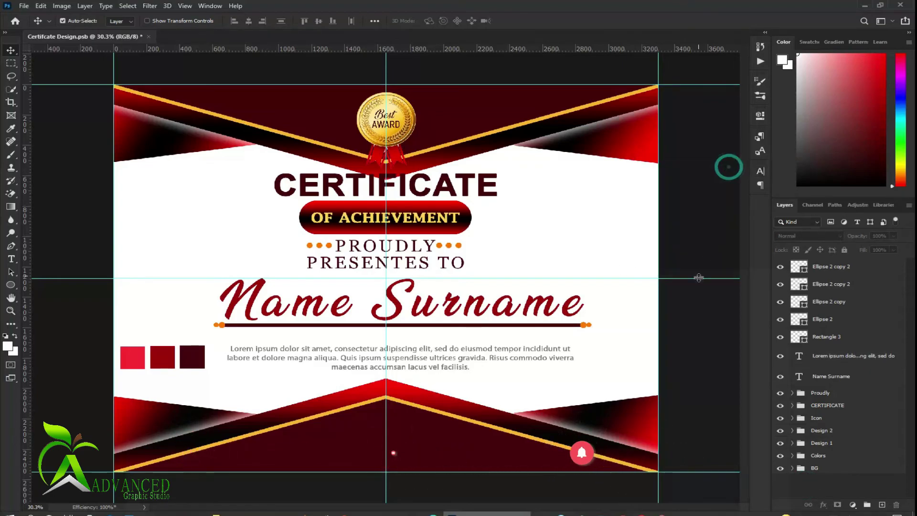
{"action": "left_click", "coordinate": [715, 330]}
{"action": "key", "text": "ctrl+a"}
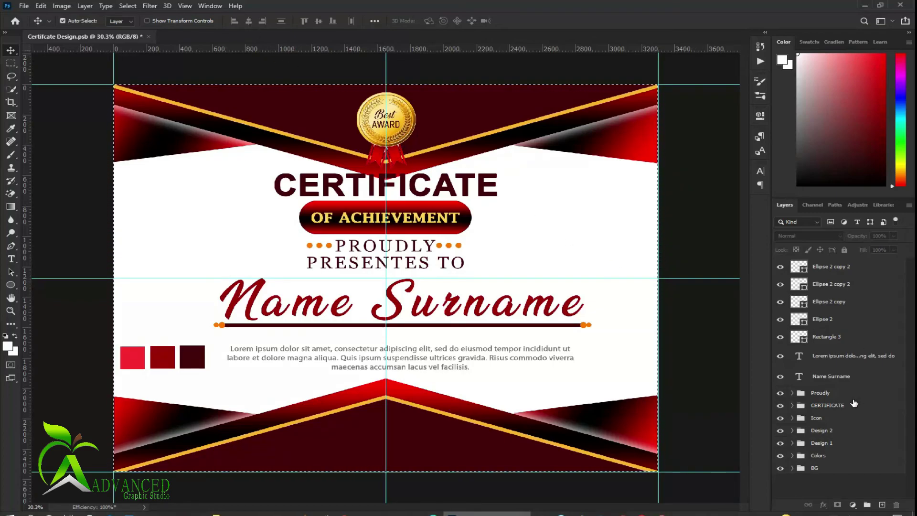
{"action": "left_click", "coordinate": [843, 376]}
{"action": "double_click", "coordinate": [824, 377]}
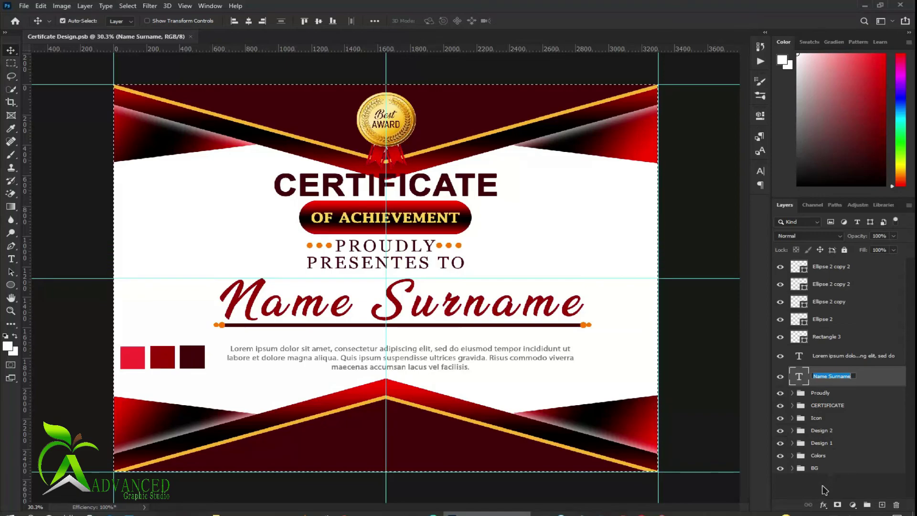
{"action": "left_click", "coordinate": [685, 383]}
{"action": "key", "text": "ctrl+d"}
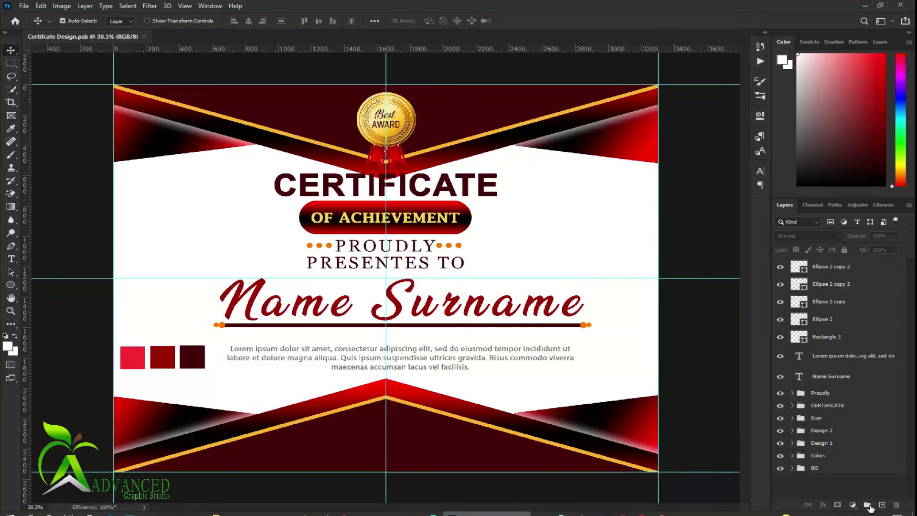
Group layers Ellipse 2 copy 2 through Name Surname as 'Name Surname' and save
{"action": "left_click", "coordinate": [824, 377]}
{"action": "left_click", "coordinate": [826, 266], "text": "shift"}
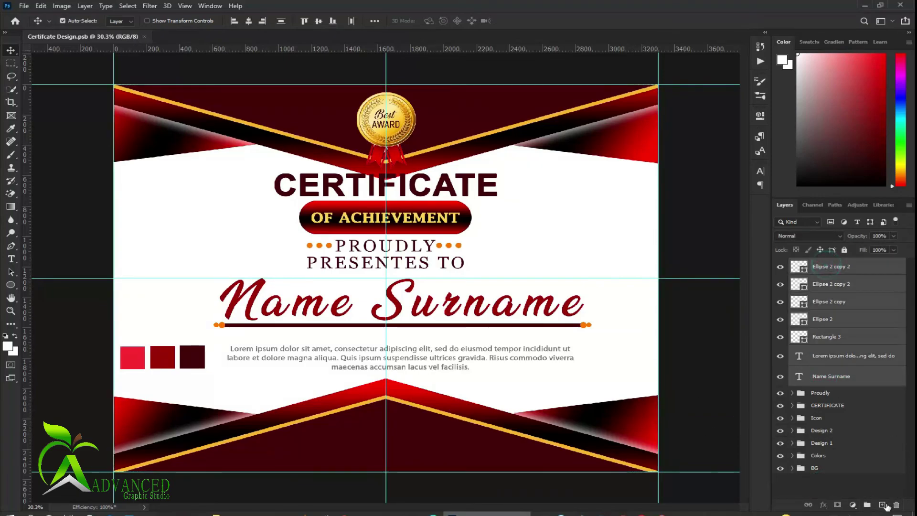
{"action": "left_click", "coordinate": [867, 505]}
{"action": "double_click", "coordinate": [822, 264]}
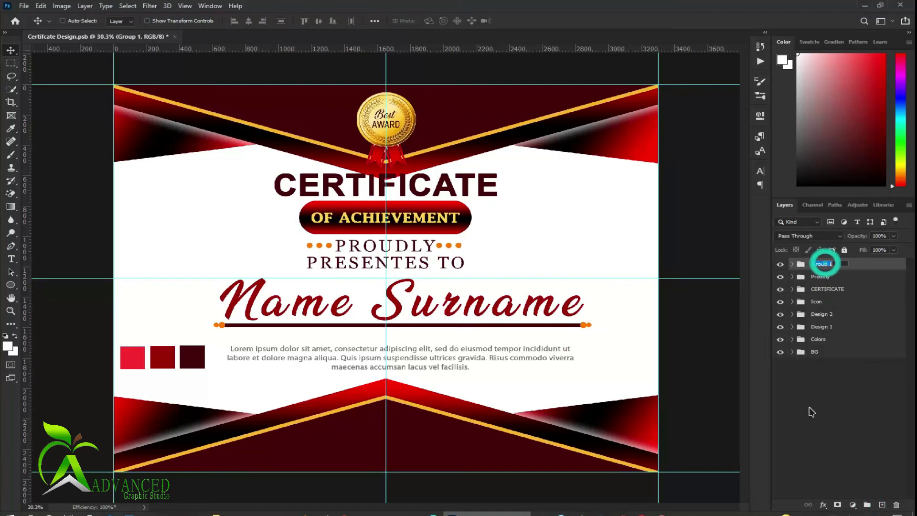
{"action": "type", "text": "Name Surname"}
{"action": "left_click", "coordinate": [808, 443]}
{"action": "key", "text": "ctrl+s"}
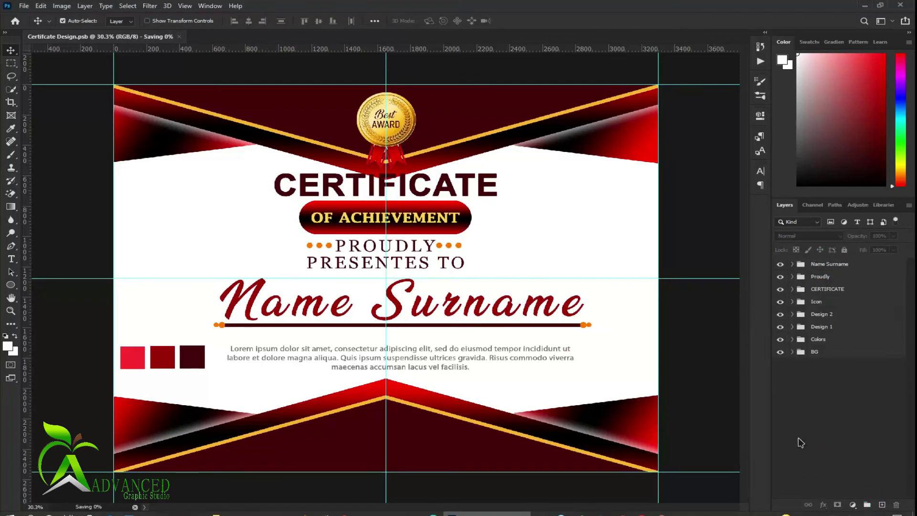
Hide and remove the Colors swatch group, then save the document
{"action": "left_click", "coordinate": [781, 340]}
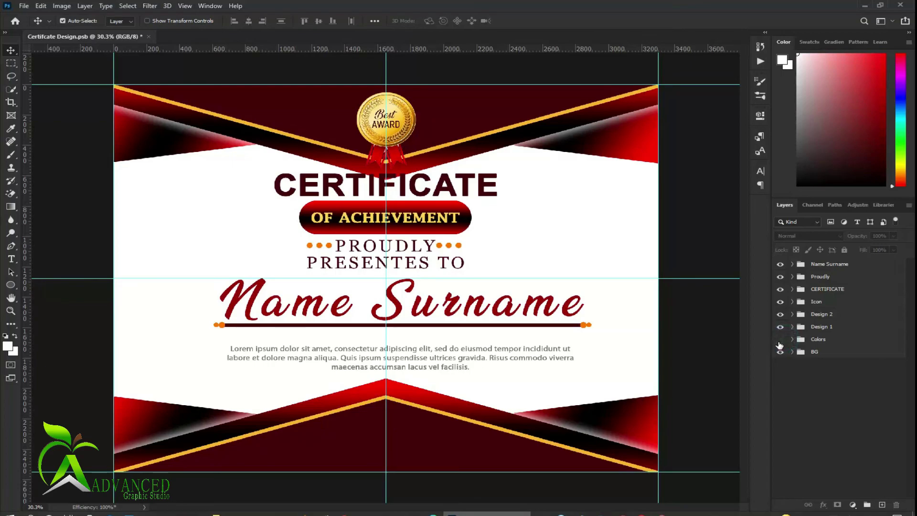
{"action": "left_click", "coordinate": [826, 339]}
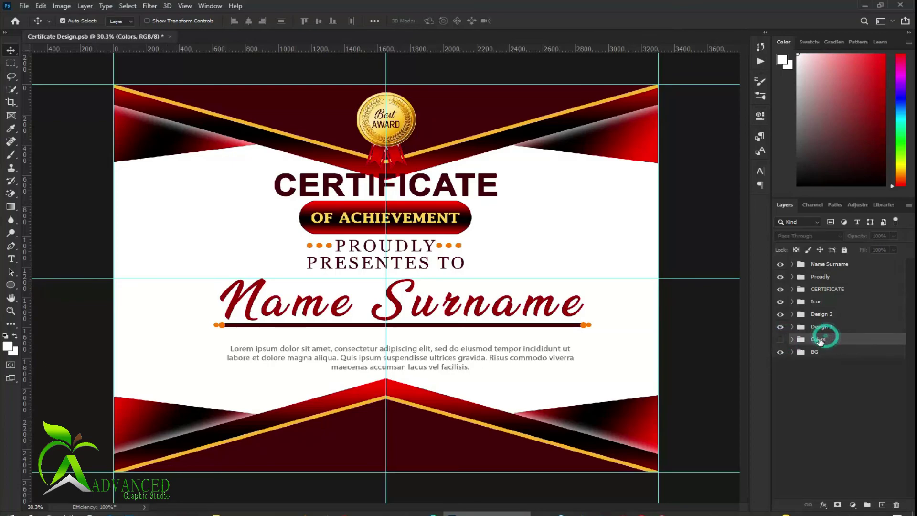
{"action": "left_click", "coordinate": [854, 412]}
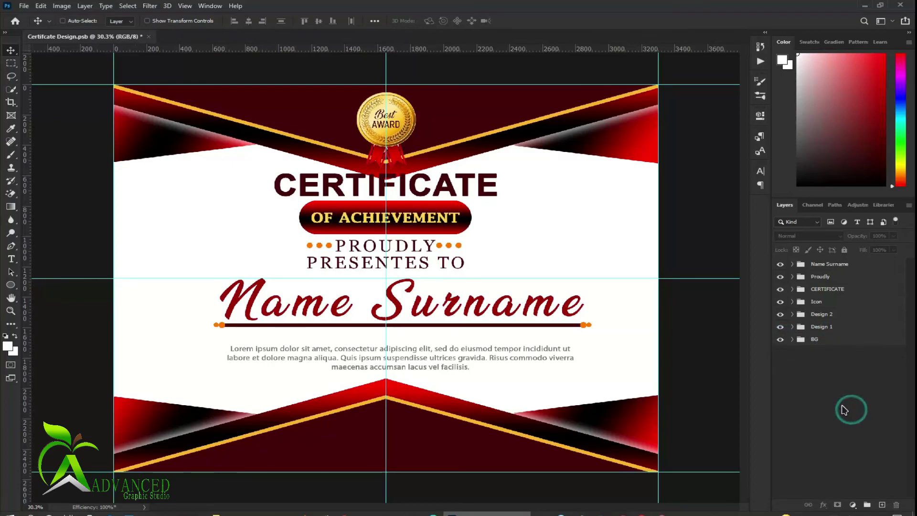
{"action": "key", "text": "ctrl+s"}
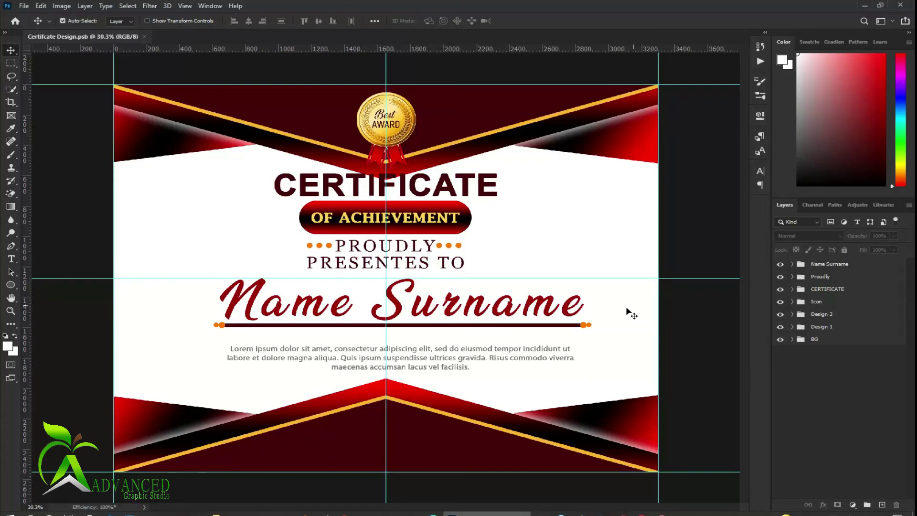
Move the Lorem ipsum paragraph up closer under the name's underline
{"action": "left_click", "coordinate": [818, 328]}
{"action": "left_click", "coordinate": [829, 265], "text": "shift"}
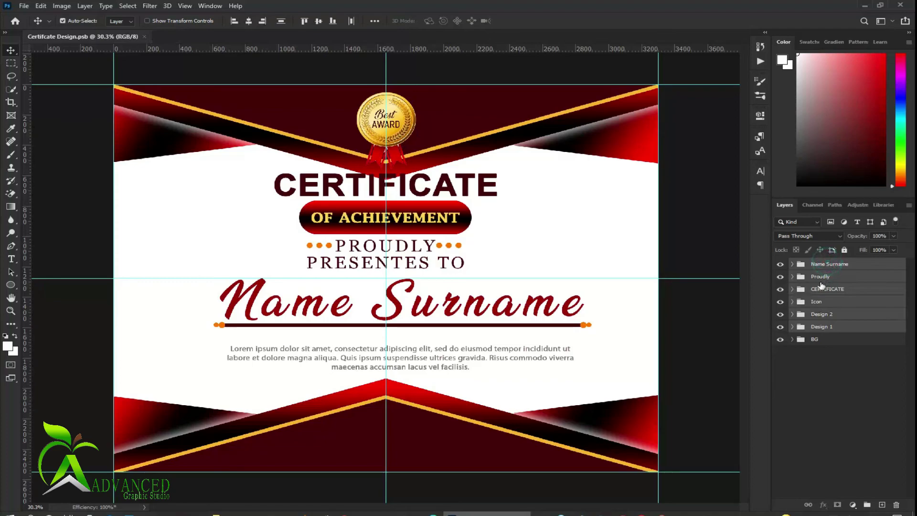
{"action": "left_click", "coordinate": [817, 382]}
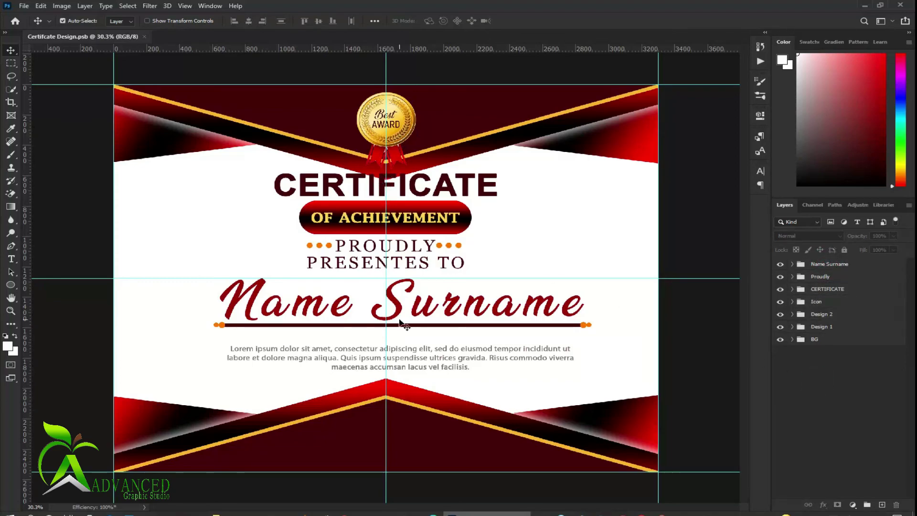
{"action": "left_click_drag", "start_coordinate": [417, 361], "coordinate": [416, 349]}
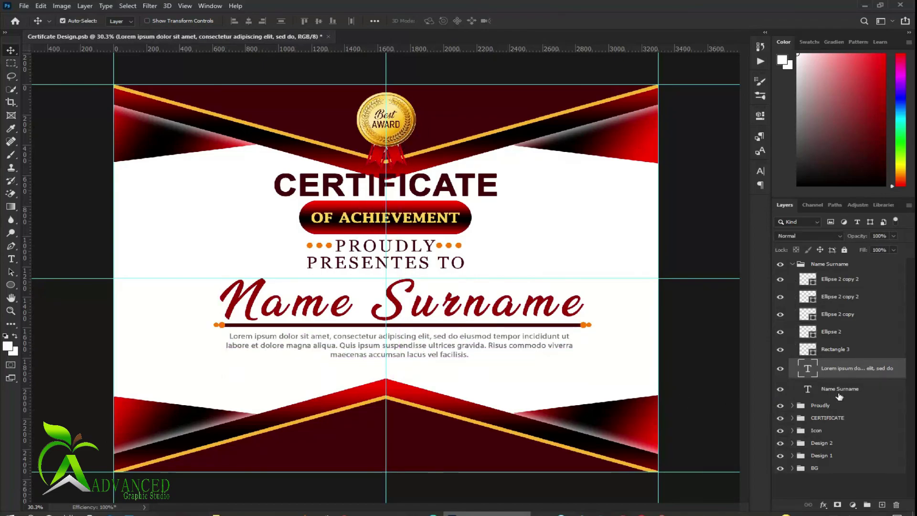
{"action": "left_click", "coordinate": [791, 265]}
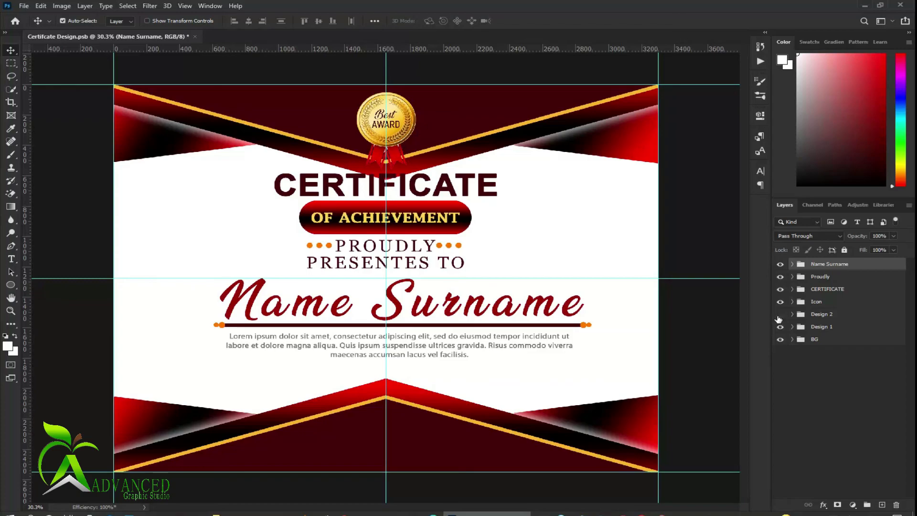
{"action": "left_click", "coordinate": [779, 314]}
Nudge the Name Surname through Icon groups down four pixels
{"action": "left_click", "coordinate": [782, 302]}
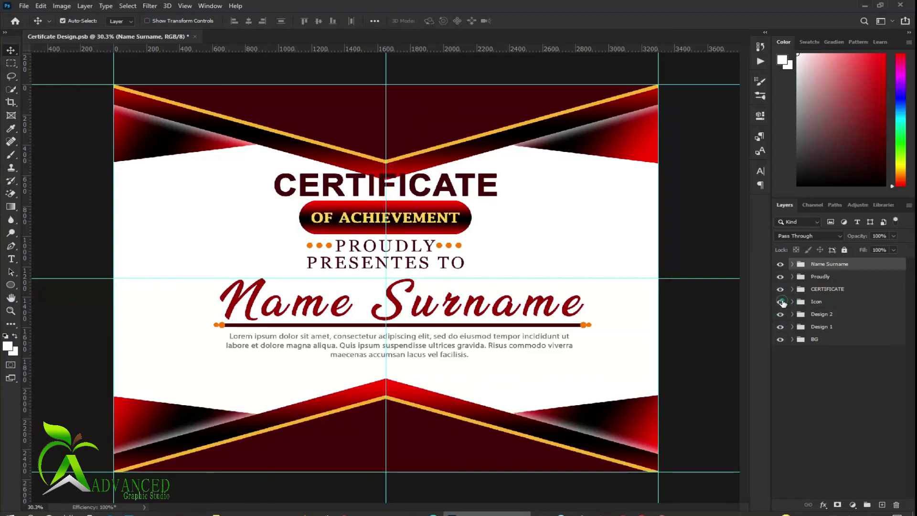
{"action": "left_click", "coordinate": [818, 302]}
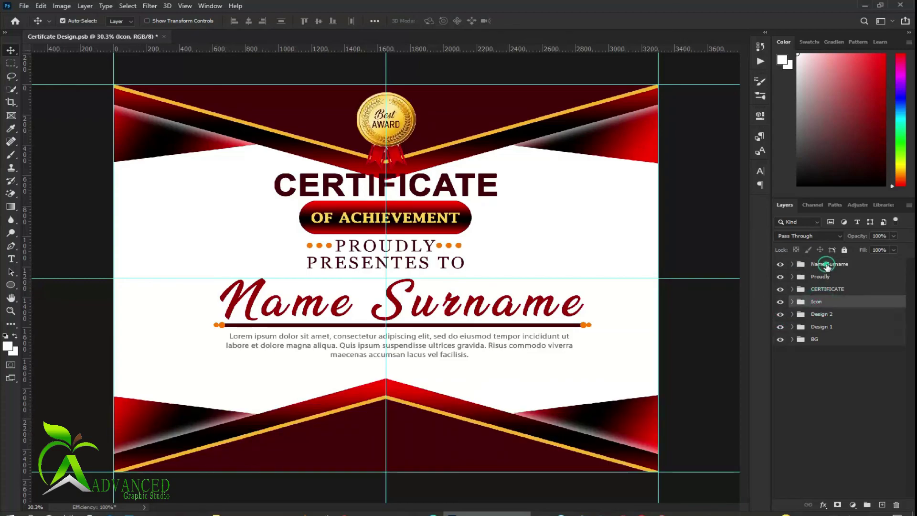
{"action": "left_click", "coordinate": [828, 265], "text": "shift"}
{"action": "key", "text": "Down"}
{"action": "key", "text": "Down"}
{"action": "key", "text": "Down"}
{"action": "key", "text": "Down"}
{"action": "key", "text": "Down"}
{"action": "key", "text": "Down"}
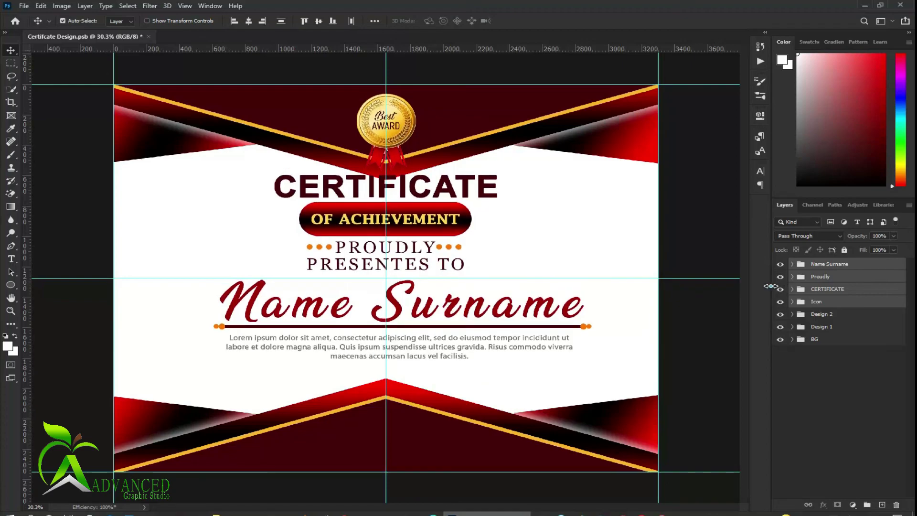
{"action": "key", "text": "Down"}
{"action": "key", "text": "Down"}
{"action": "key", "text": "Down"}
{"action": "key", "text": "Down"}
{"action": "key", "text": "Down"}
{"action": "key", "text": "Down"}
{"action": "key", "text": "Down"}
{"action": "key", "text": "Down"}
{"action": "key", "text": "Down"}
{"action": "key", "text": "Down"}
{"action": "key", "text": "Down"}
{"action": "key", "text": "Down"}
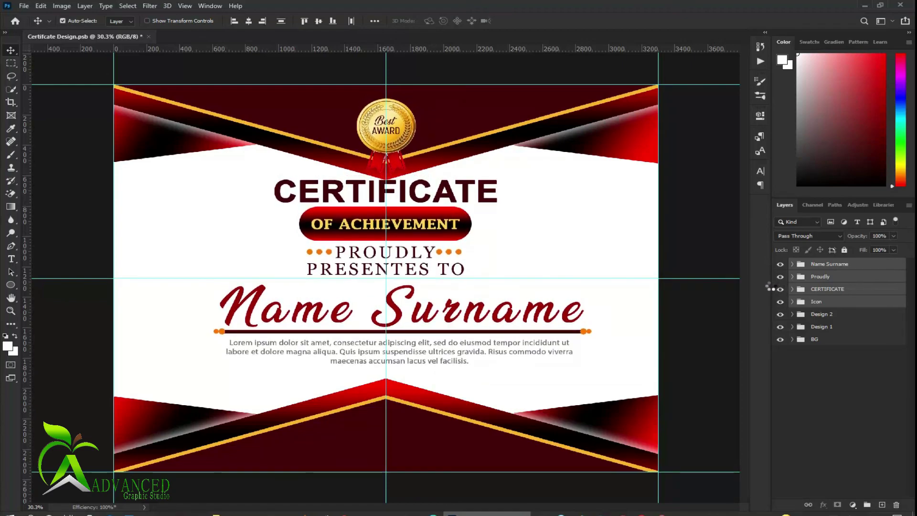
{"action": "key", "text": "Down"}
{"action": "key", "text": "Down"}
{"action": "key", "text": "Down"}
{"action": "key", "text": "Down"}
{"action": "key", "text": "Down"}
{"action": "key", "text": "Down"}
{"action": "key", "text": "Down"}
{"action": "key", "text": "Down"}
{"action": "key", "text": "Down"}
{"action": "key", "text": "Down"}
{"action": "key", "text": "Down"}
{"action": "key", "text": "Down"}
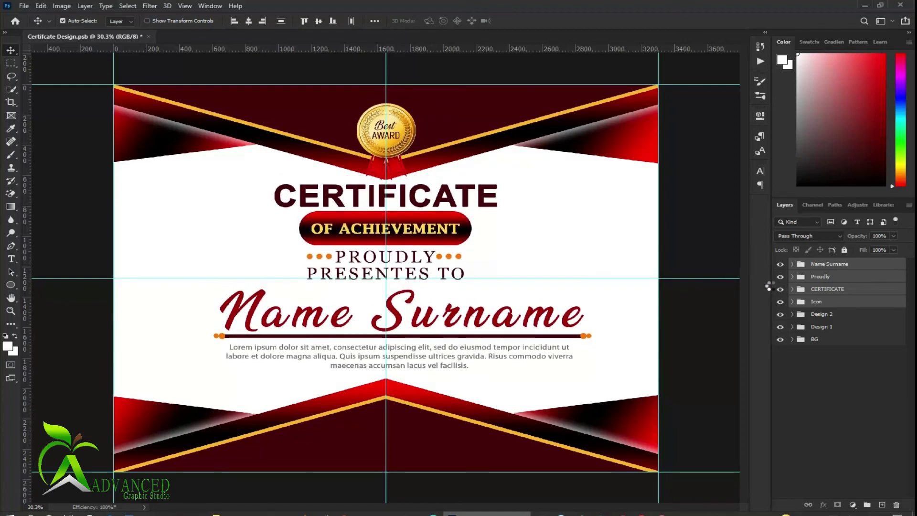
{"action": "key", "text": "Down"}
{"action": "key", "text": "Down"}
{"action": "key", "text": "Down"}
{"action": "key", "text": "Down"}
{"action": "key", "text": "Down"}
{"action": "key", "text": "Down"}
{"action": "key", "text": "Down"}
{"action": "key", "text": "Down"}
{"action": "key", "text": "Down"}
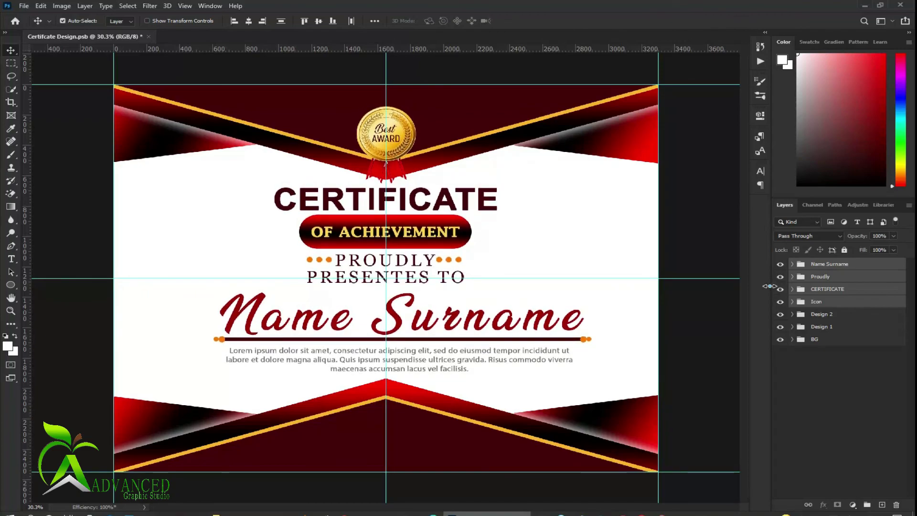
{"action": "left_click", "coordinate": [831, 404]}
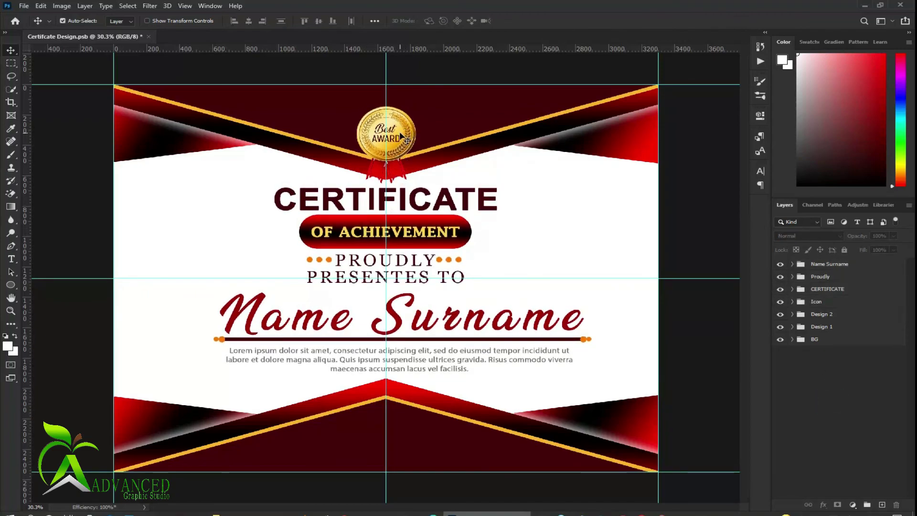
Raise the award badge and scale it to about 110.58%
{"action": "left_click", "coordinate": [813, 306]}
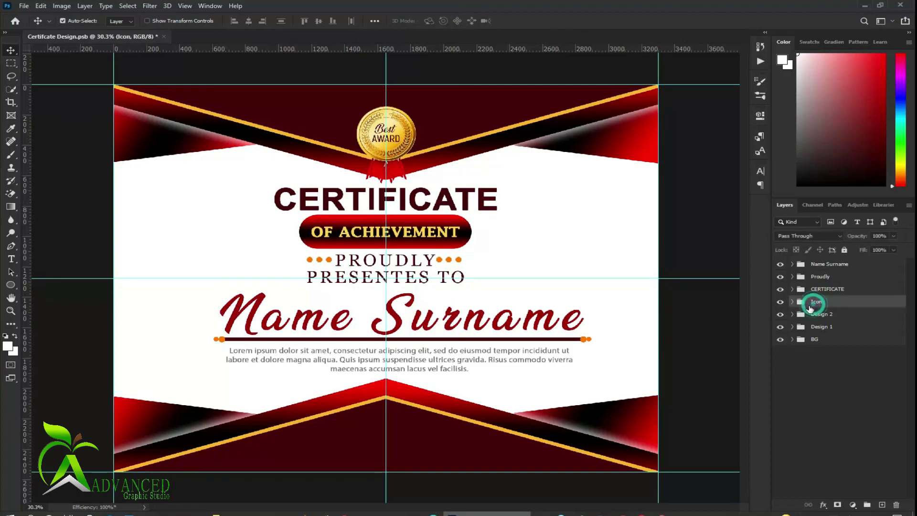
{"action": "key", "text": "shift+Up"}
{"action": "key", "text": "shift+Up"}
{"action": "key", "text": "shift+Up"}
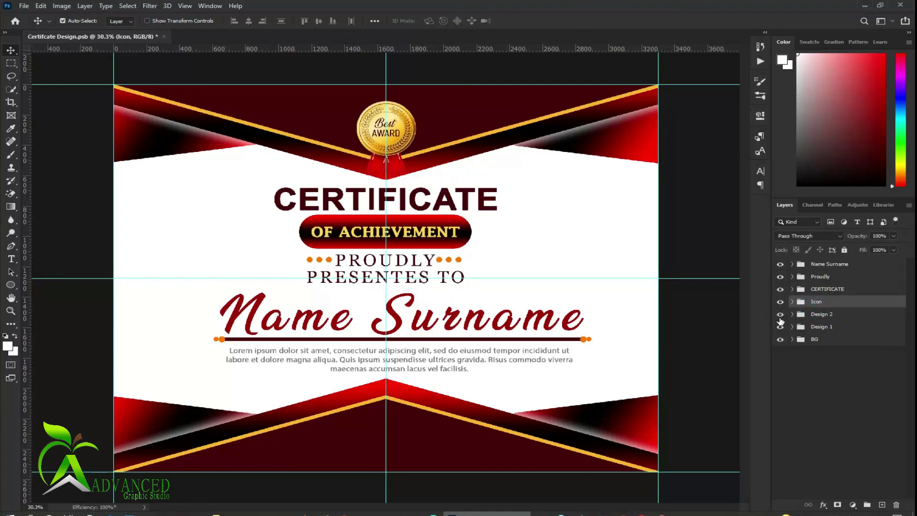
{"action": "key", "text": "shift+Up"}
{"action": "key", "text": "shift+Up"}
{"action": "key", "text": "shift+Up"}
{"action": "key", "text": "ctrl+t"}
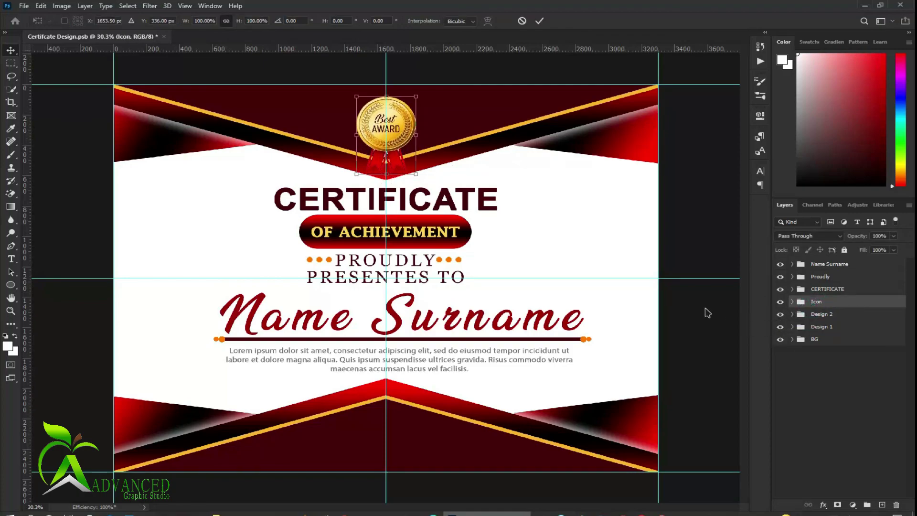
{"action": "left_click_drag", "start_coordinate": [415, 174], "coordinate": [417, 178]}
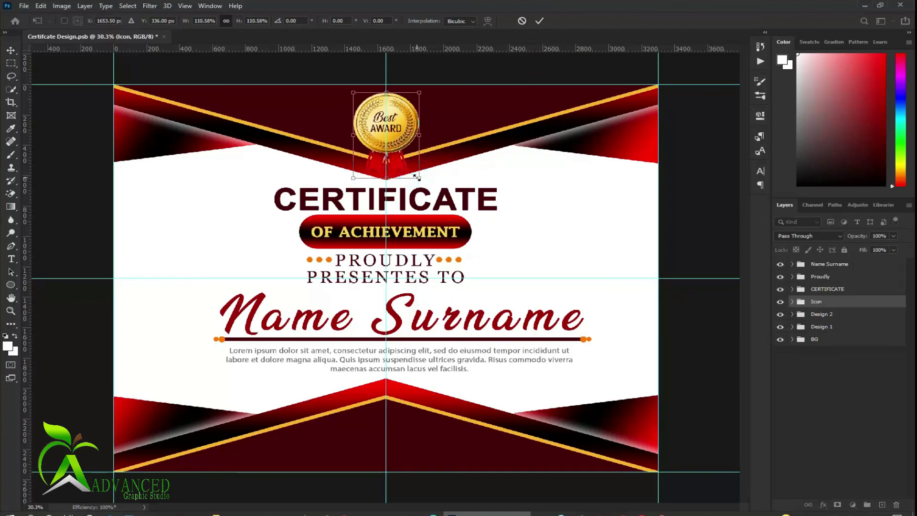
{"action": "left_click", "coordinate": [541, 21]}
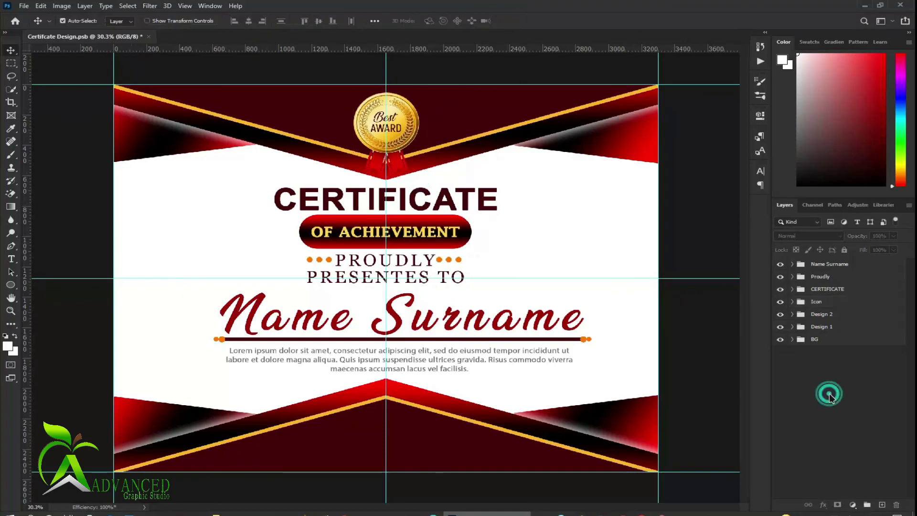